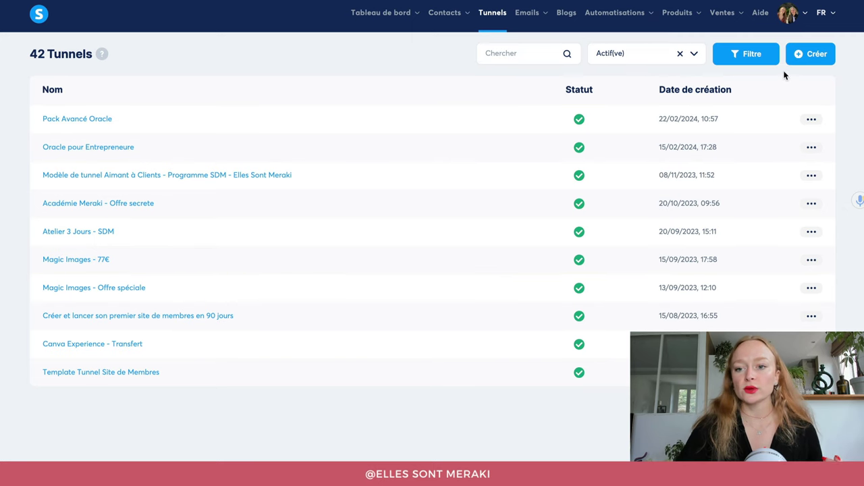
pyautogui.click(803, 59)
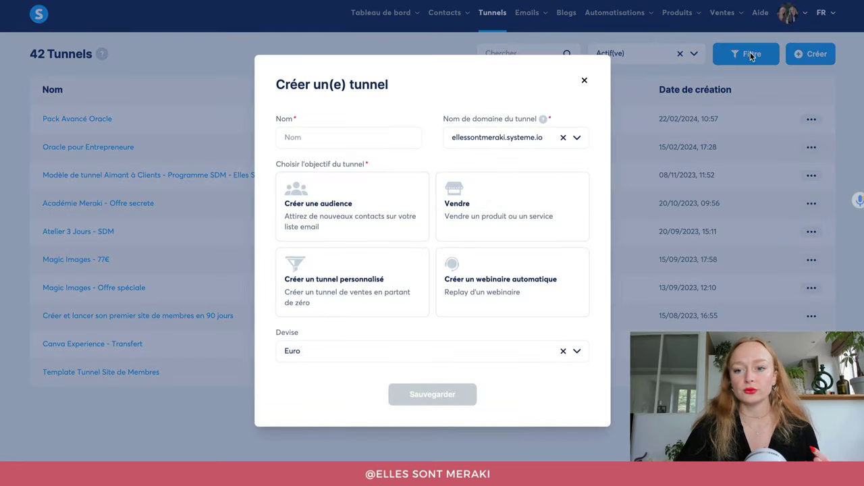
pyautogui.click(335, 127)
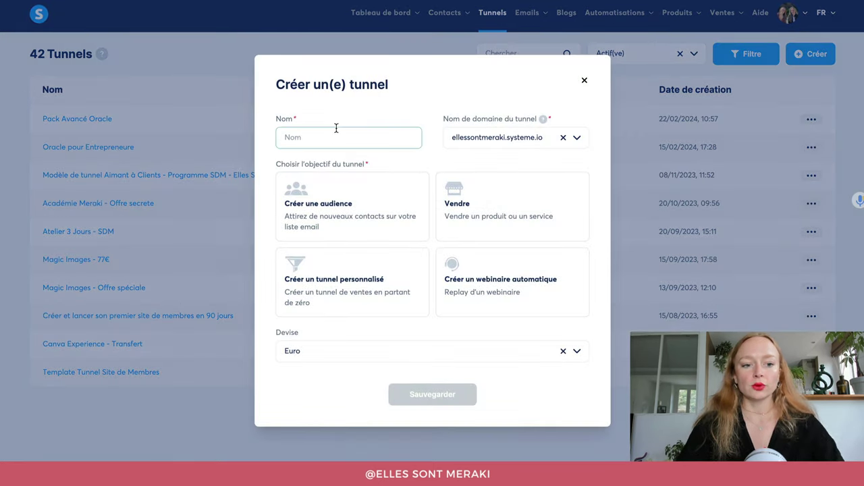
pyautogui.write('Inscriptio')
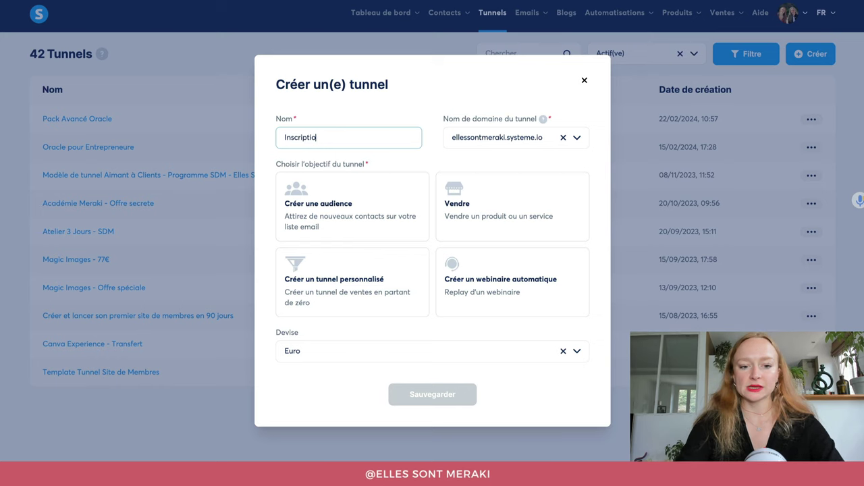
pyautogui.write('n newslett')
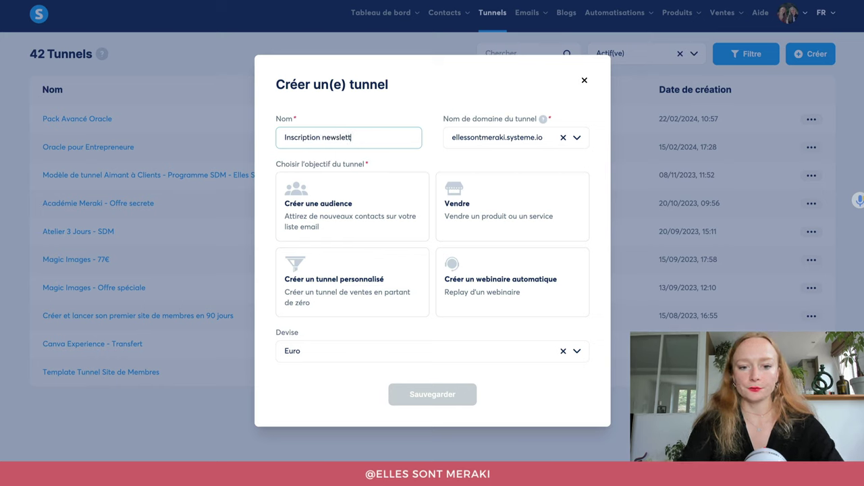
pyautogui.write('er')
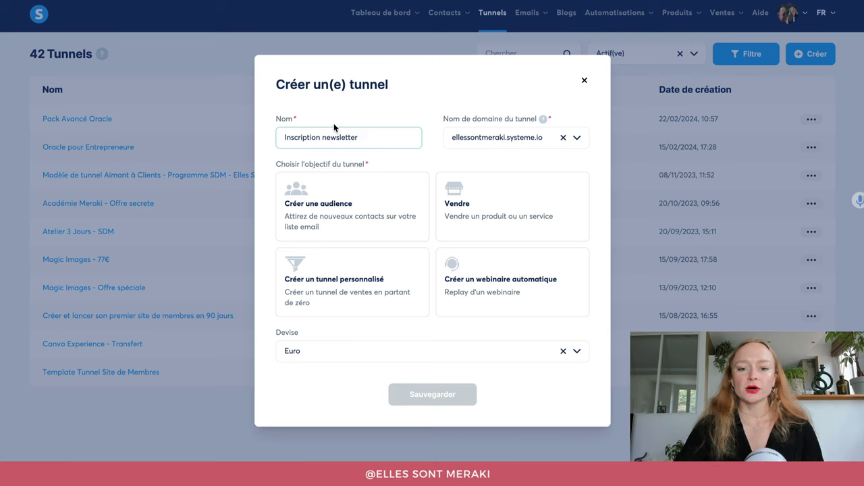
pyautogui.click(498, 139)
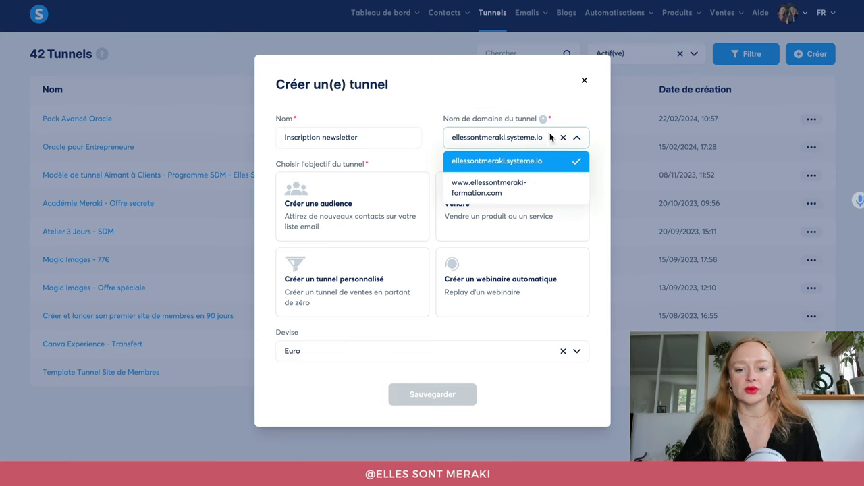
pyautogui.click(495, 193)
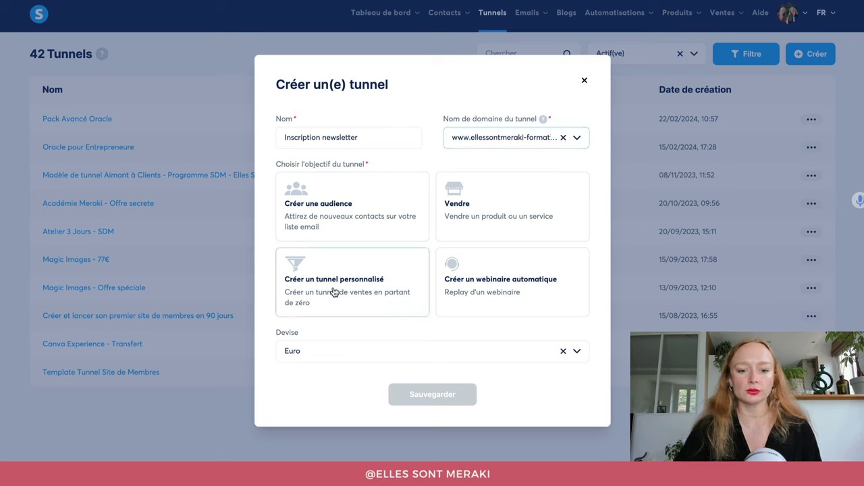
pyautogui.click(291, 289)
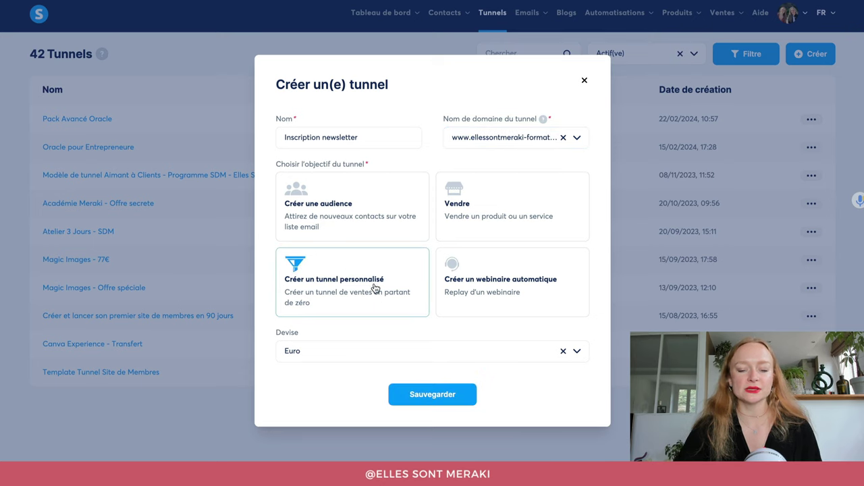
pyautogui.click(437, 398)
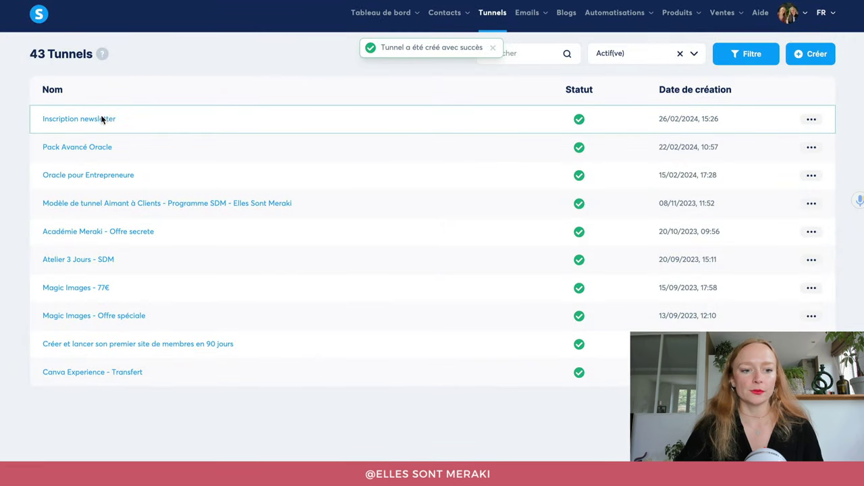
# Open the "Inscription newsletter" tunnel and add a "Page de capture" step named "Inscription newsletter"
pyautogui.click(97, 120)
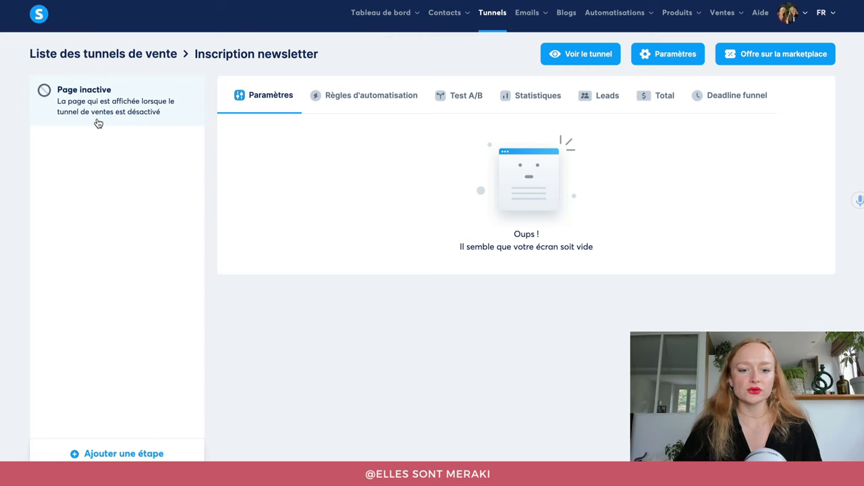
pyautogui.click(102, 456)
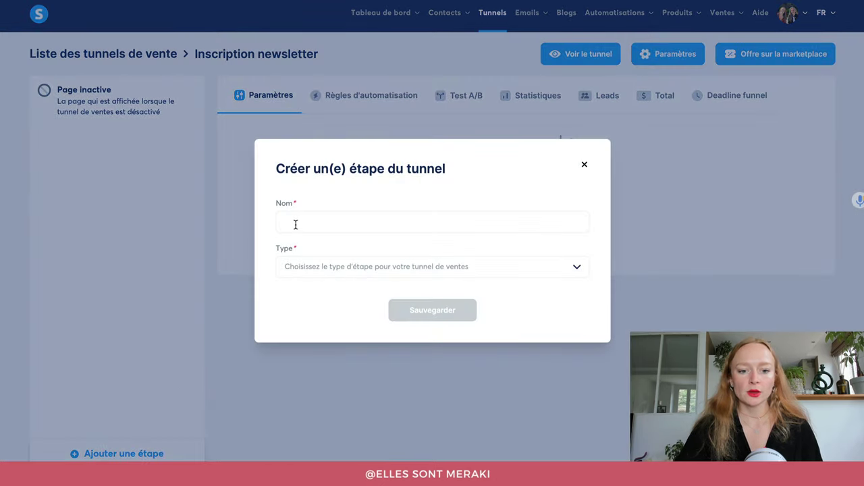
pyautogui.click(345, 217)
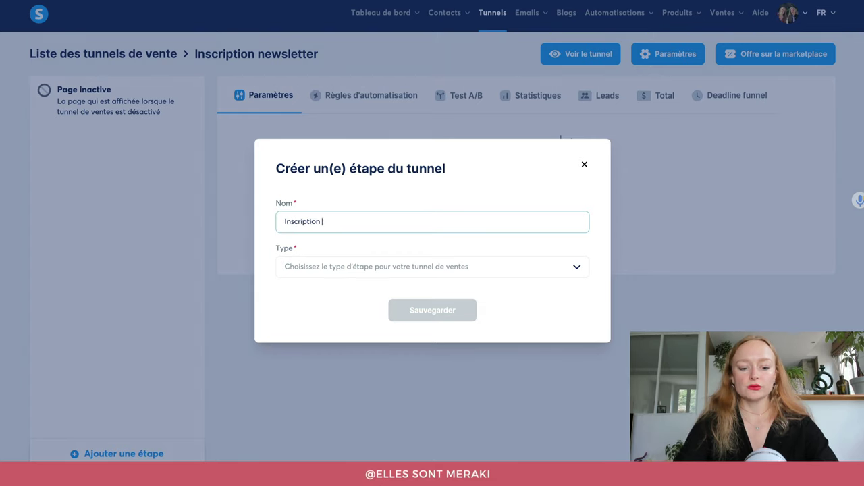
pyautogui.write('Inscription newsletter')
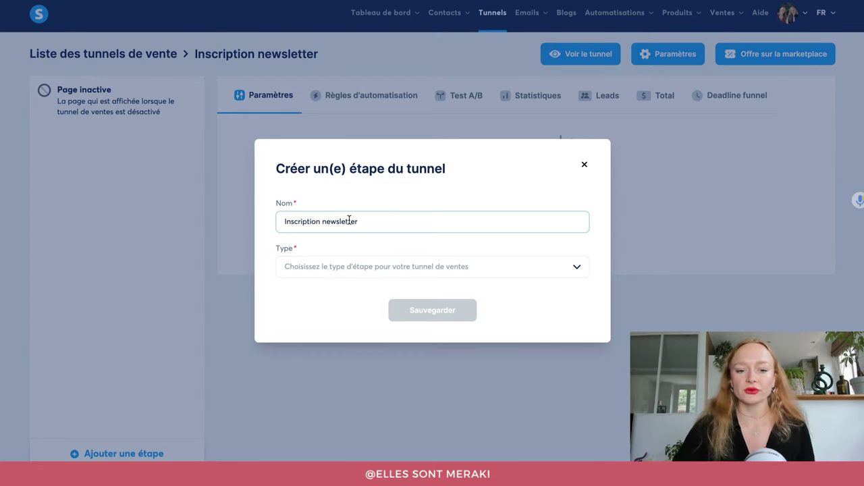
pyautogui.click(293, 268)
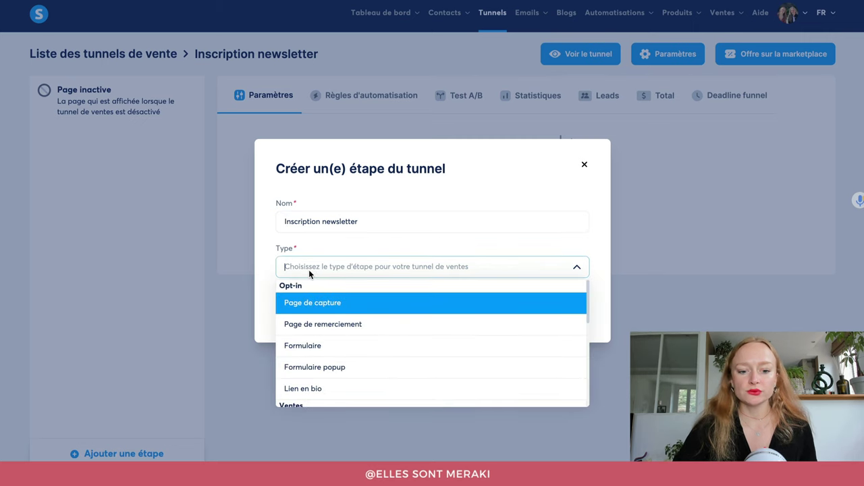
pyautogui.click(317, 305)
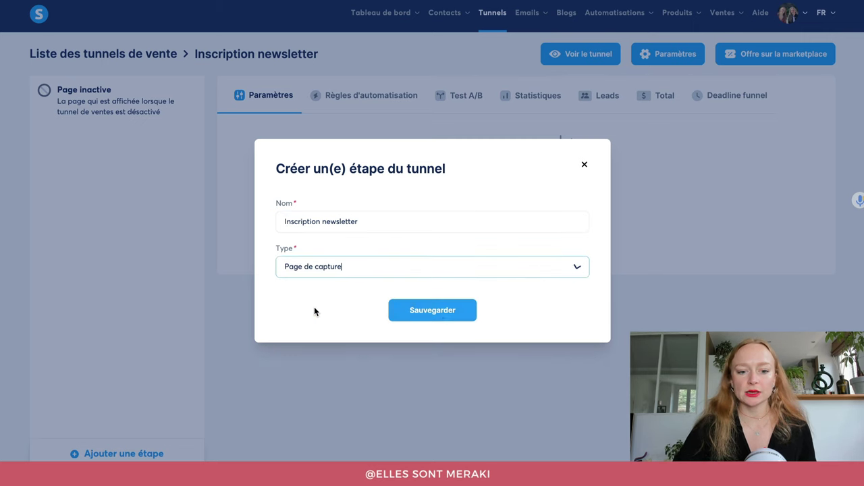
pyautogui.click(446, 316)
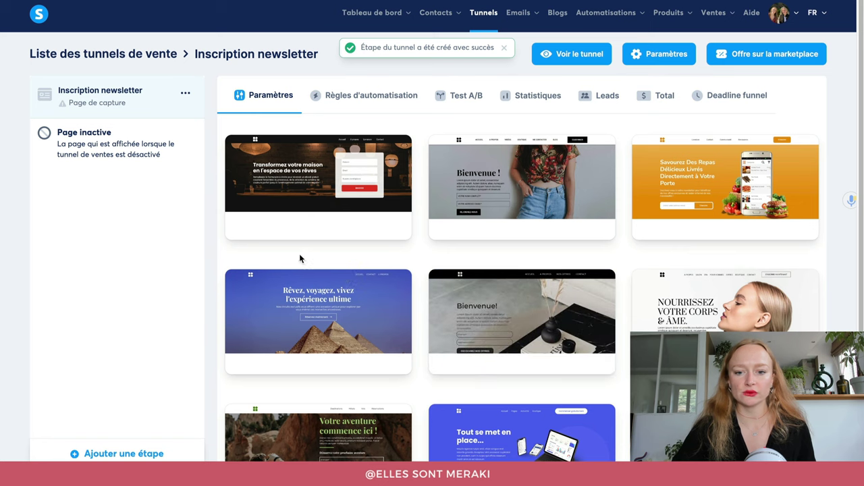
# Select the "Transformez votre maison en l'espace de vos rêves" template for the capture page
pyautogui.scroll(-1, 513, 276)
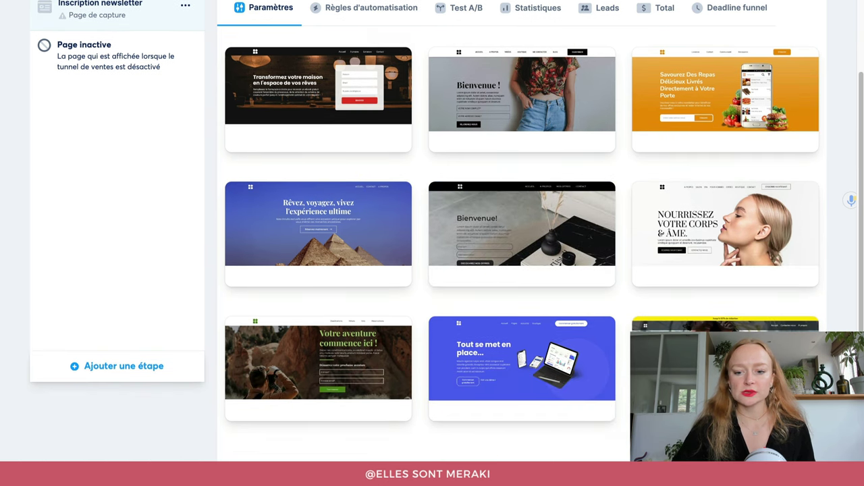
pyautogui.scroll(1, 510, 259)
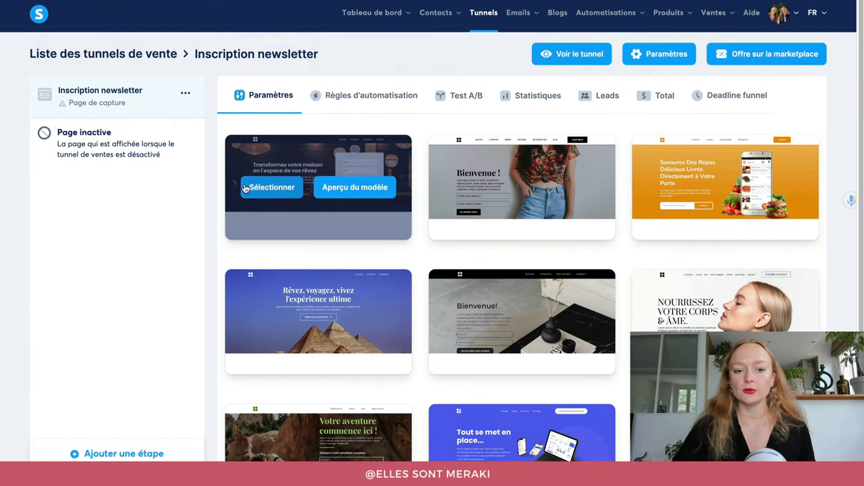
pyautogui.click(252, 192)
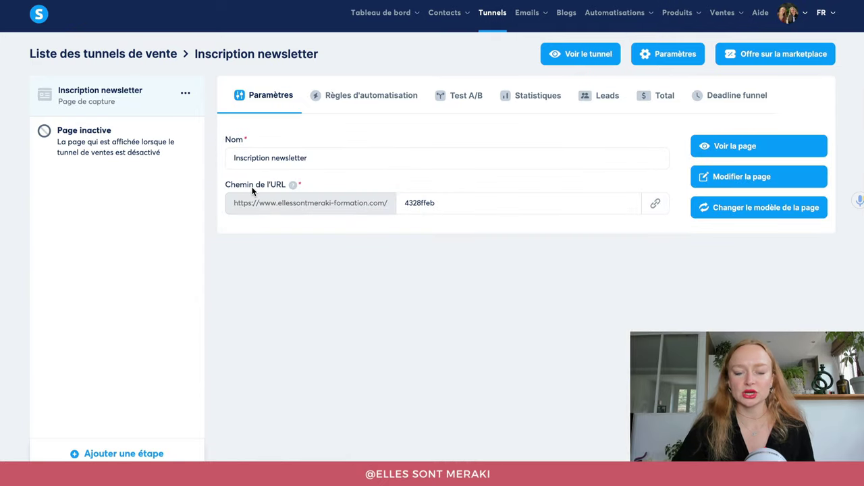
# Set the capture page's URL path to "inscription-newsletter" and save it
pyautogui.moveTo(447, 202); pyautogui.dragTo(400, 203)
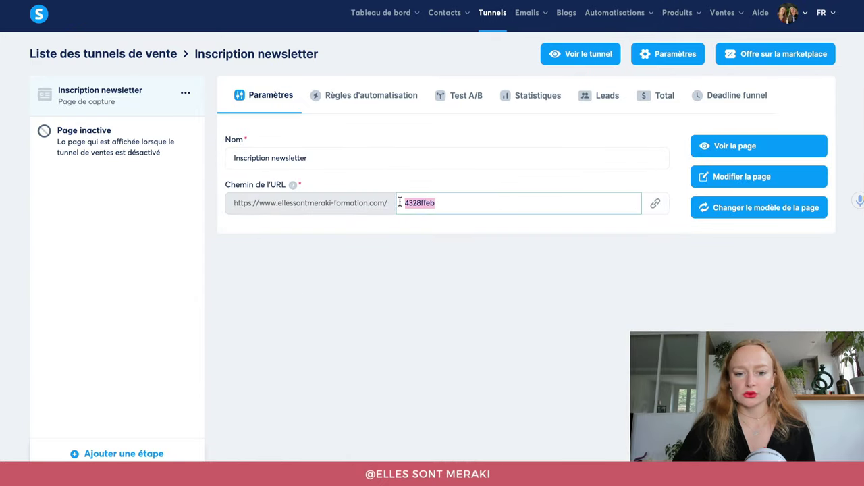
pyautogui.write('inscri')
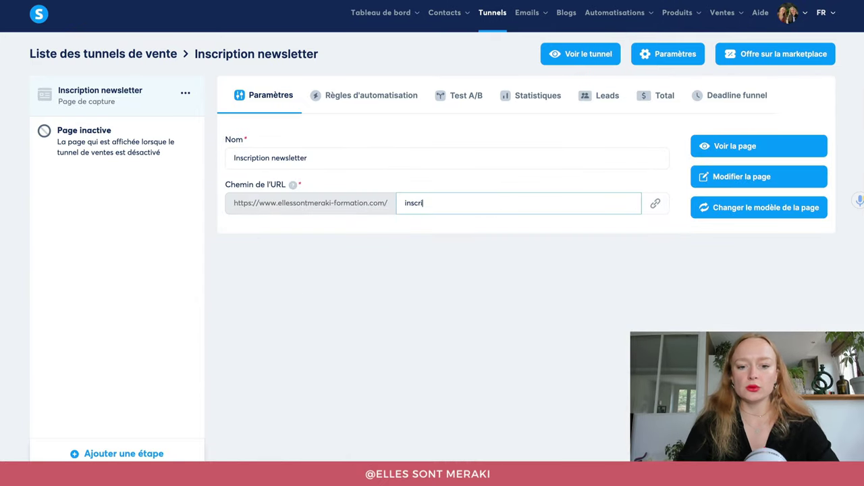
pyautogui.write('ption-newsletter')
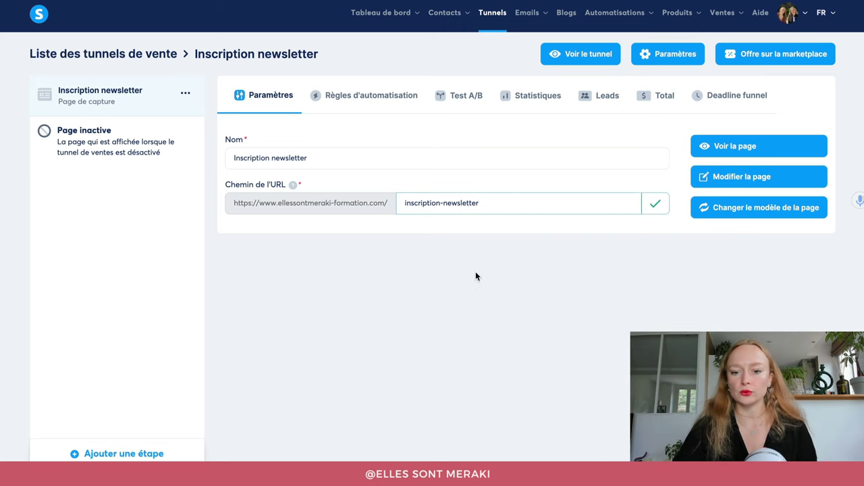
pyautogui.click(654, 211)
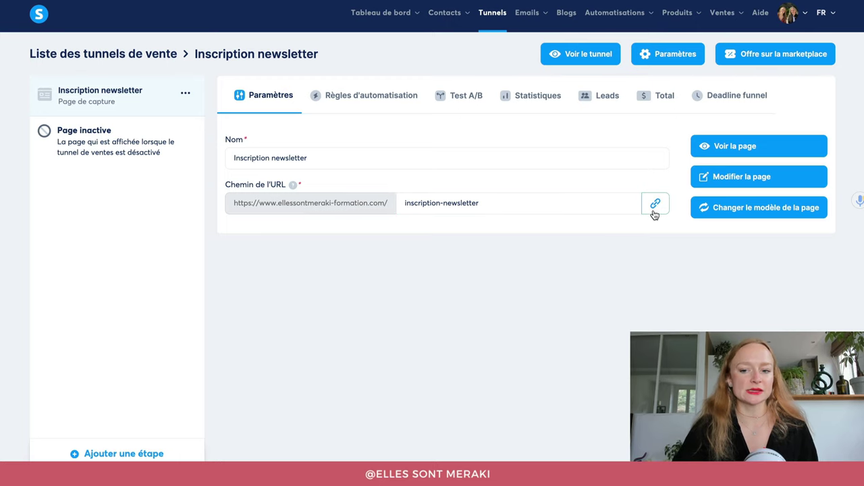
# Open the capture page for editing and delete its navigation header, hero and "Nos décorations" sections
pyautogui.click(721, 183)
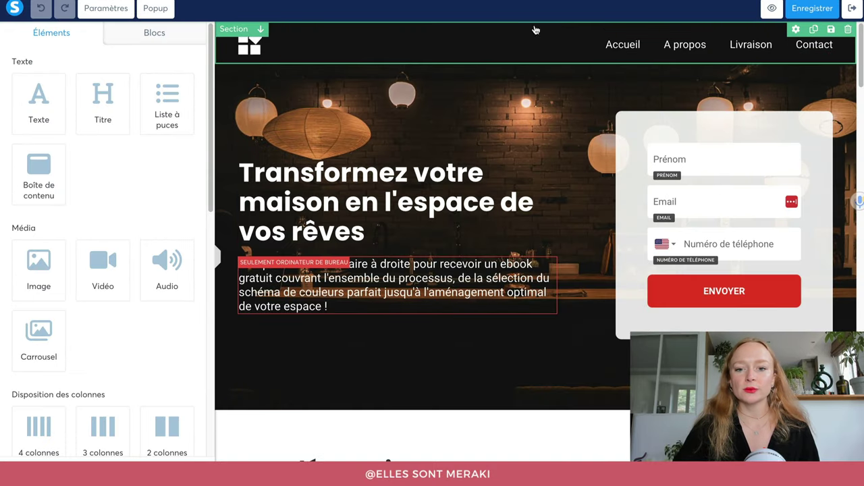
pyautogui.click(850, 29)
pyautogui.click(527, 55)
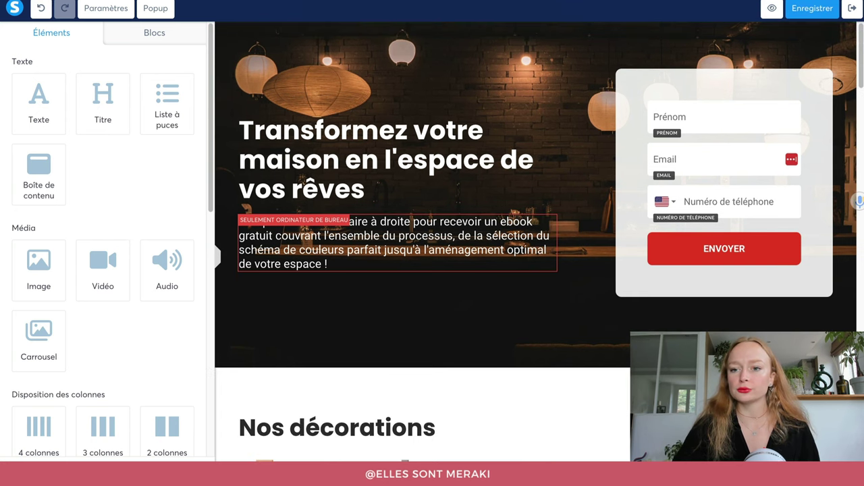
pyautogui.click(849, 29)
pyautogui.click(524, 54)
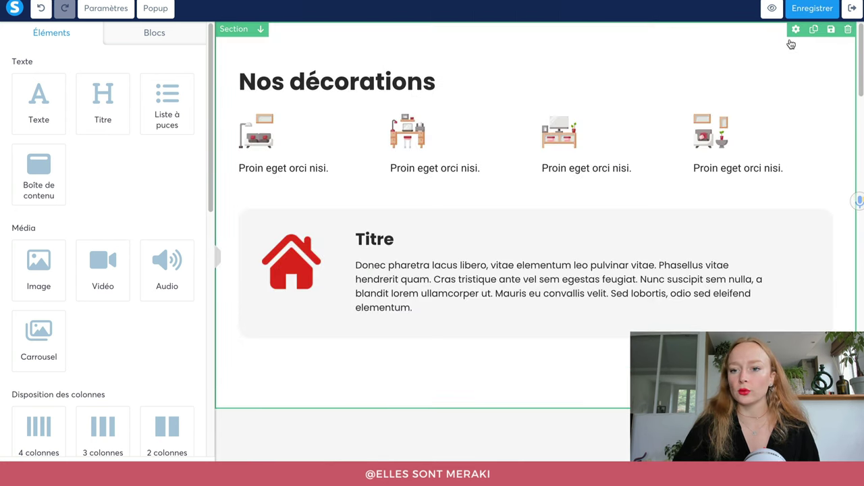
pyautogui.click(849, 29)
pyautogui.click(529, 55)
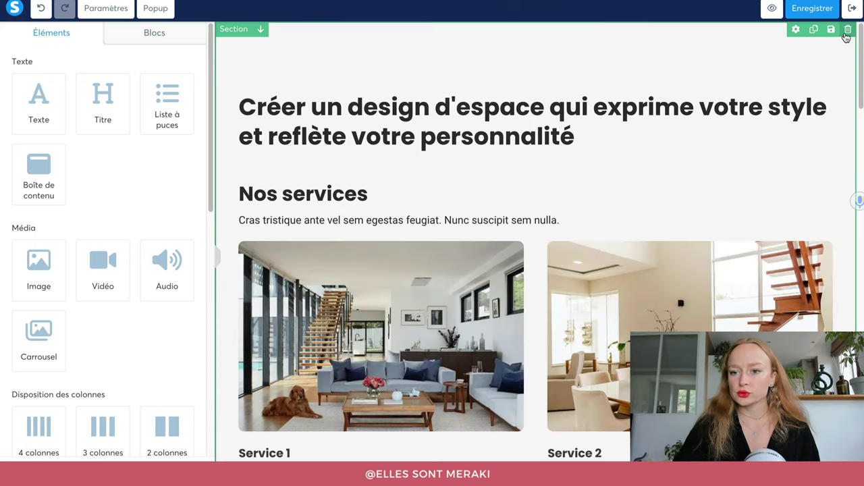
# Delete the remaining template sections, from "Nos services", "C'est plus simple que vous le croyez" and "Témoignages clients" down to the footer
pyautogui.click(849, 29)
pyautogui.click(528, 55)
pyautogui.click(849, 30)
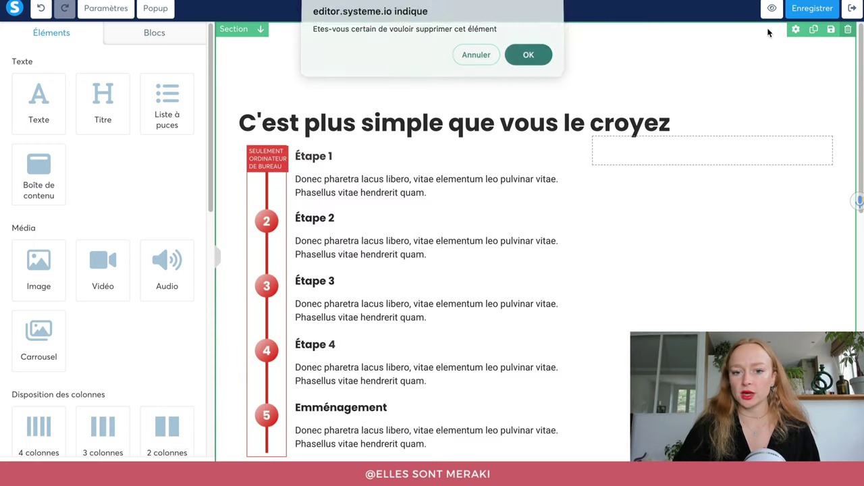
pyautogui.click(524, 55)
pyautogui.click(849, 30)
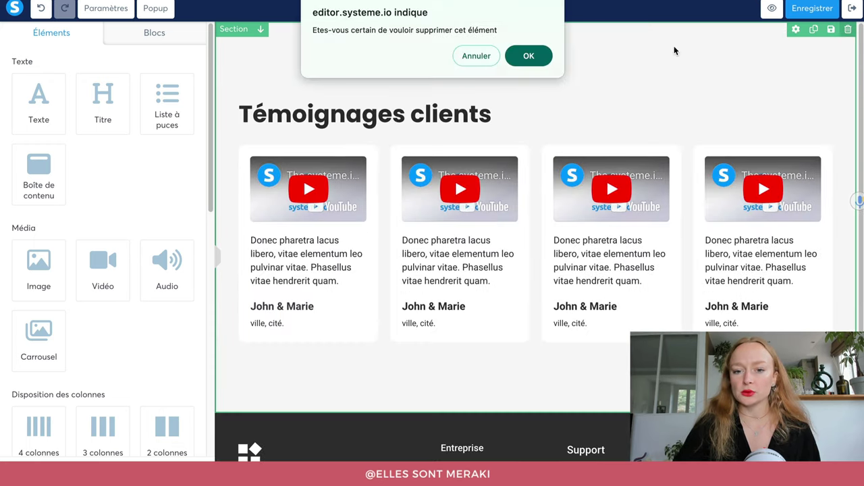
pyautogui.click(512, 60)
pyautogui.click(849, 30)
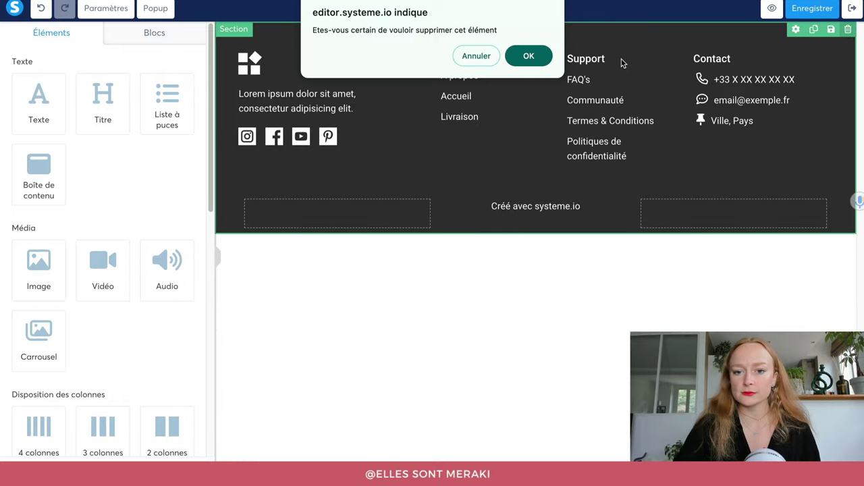
pyautogui.click(530, 56)
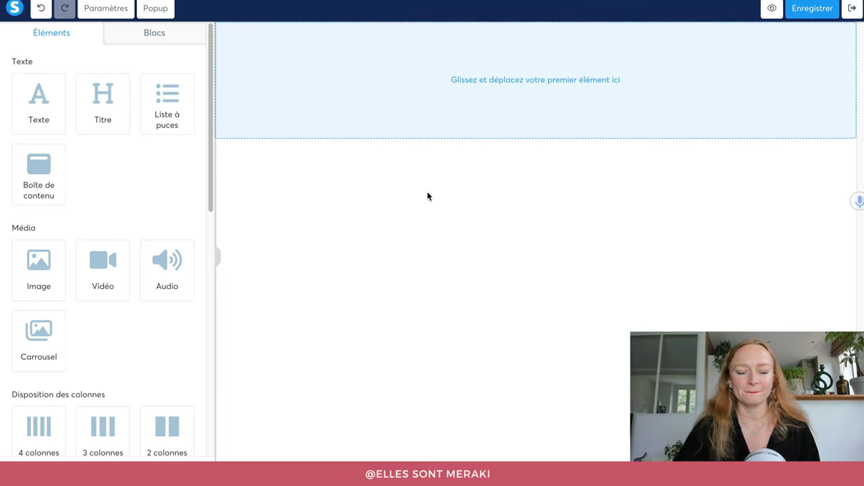
# Add an empty section to the blank page
pyautogui.scroll(-3, 135, 297)
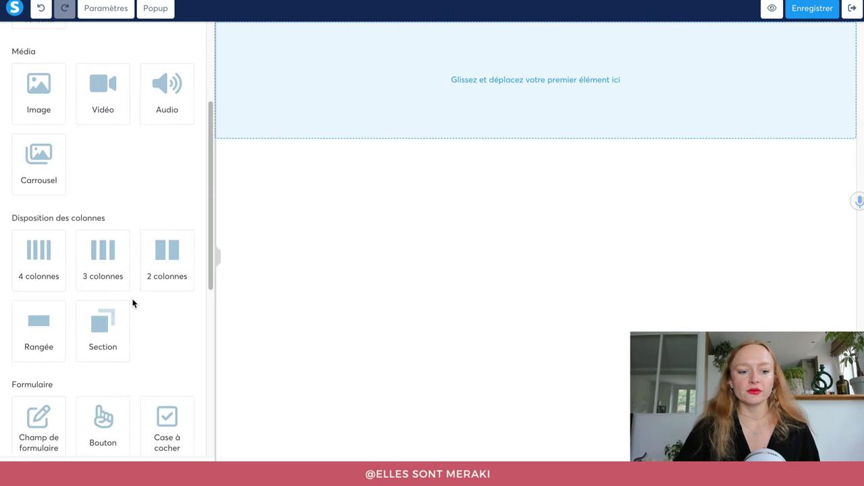
pyautogui.moveTo(83, 337); pyautogui.dragTo(332, 103)
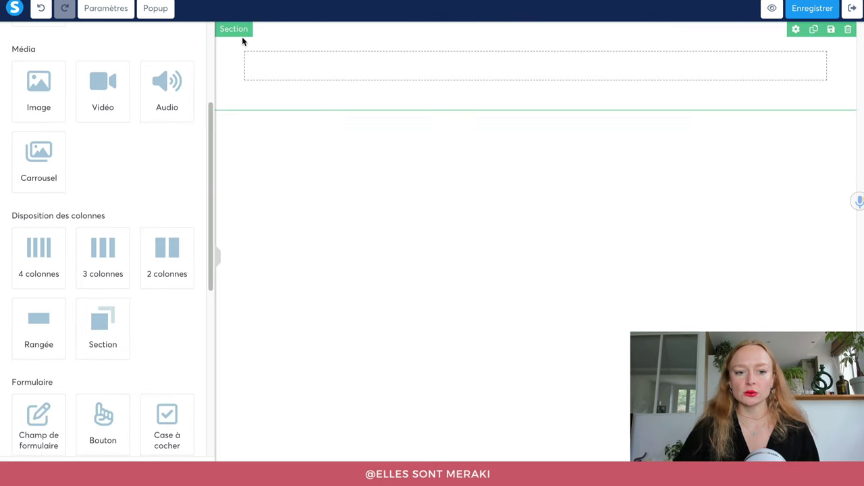
pyautogui.scroll(1, 149, 218)
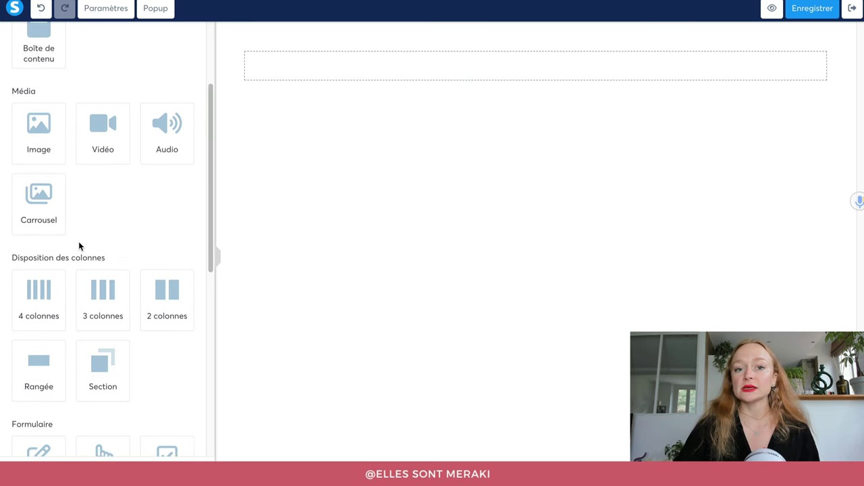
pyautogui.scroll(3, 74, 206)
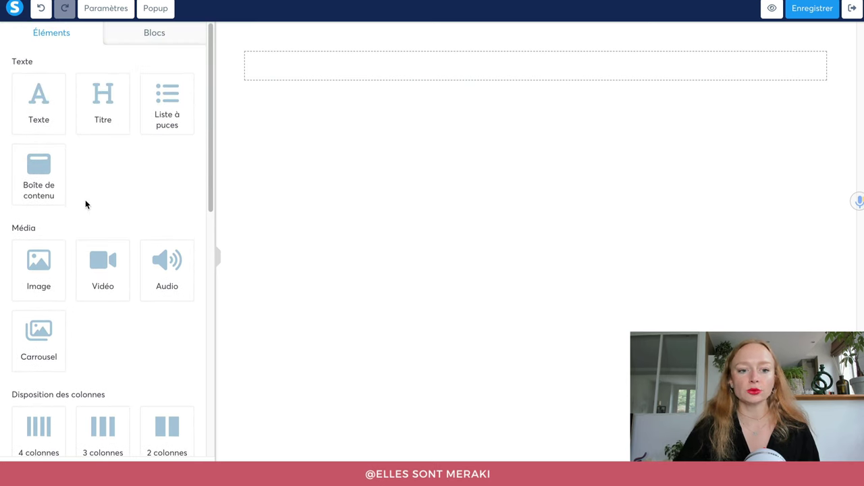
# Add a row inside the empty section and place a title element with a text element below it
pyautogui.scroll(-6, 95, 203)
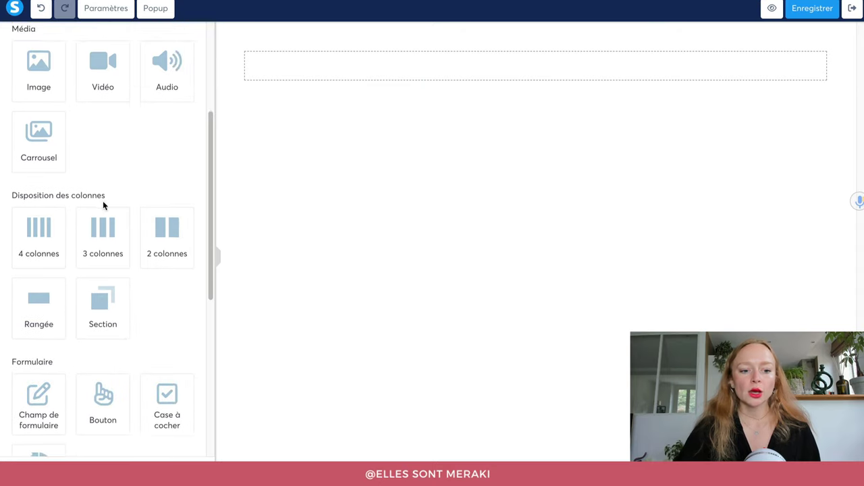
pyautogui.moveTo(49, 256); pyautogui.dragTo(340, 72)
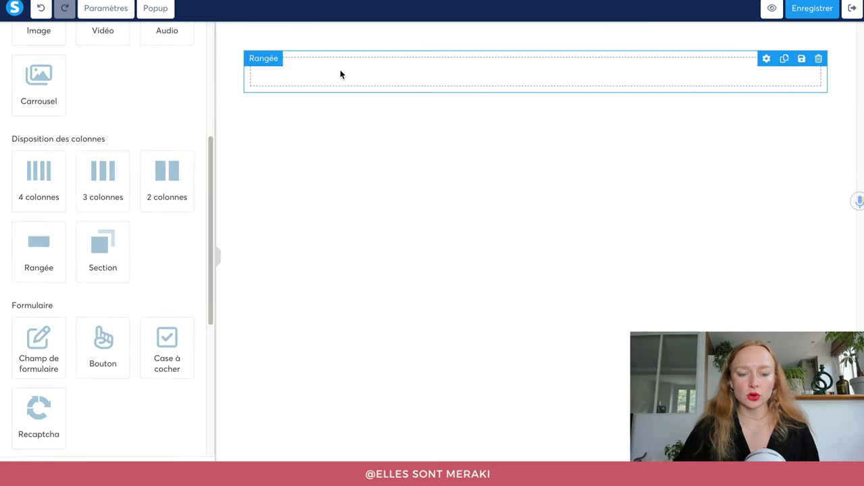
pyautogui.scroll(6, 139, 251)
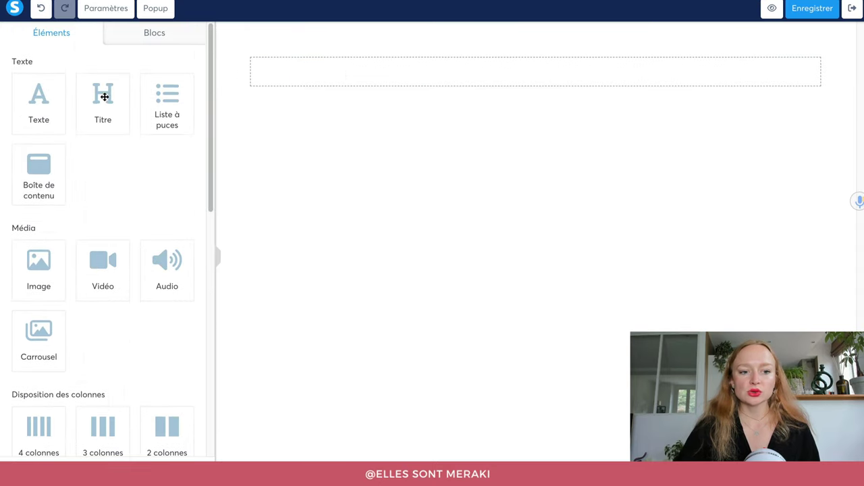
pyautogui.moveTo(104, 96); pyautogui.dragTo(324, 69)
pyautogui.moveTo(38, 96); pyautogui.dragTo(574, 87)
# Add two form fields below the text, a button under them, and a consent checkbox between the second field and the button
pyautogui.scroll(-2, 41, 260)
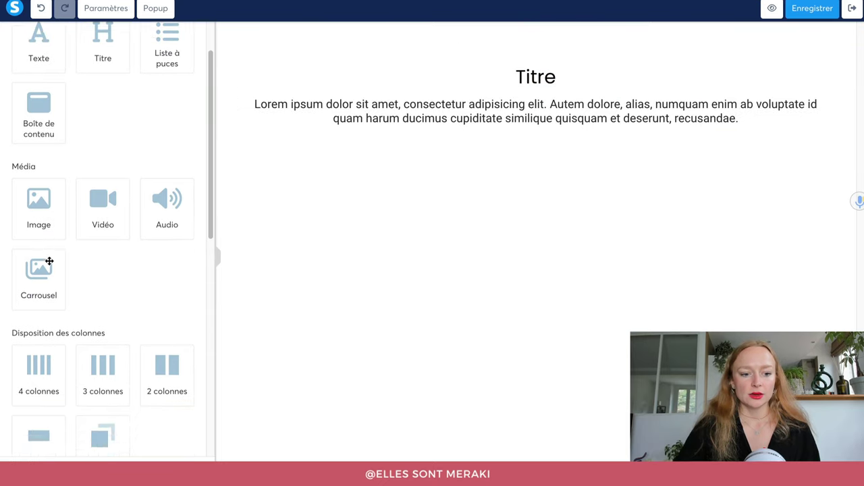
pyautogui.scroll(-7, 50, 262)
pyautogui.moveTo(31, 245); pyautogui.dragTo(488, 129)
pyautogui.moveTo(33, 249); pyautogui.dragTo(421, 171)
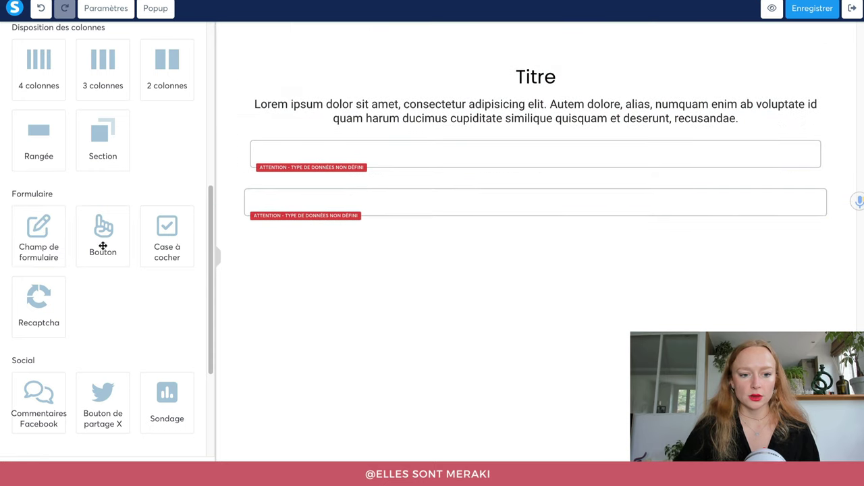
pyautogui.moveTo(103, 245); pyautogui.dragTo(419, 222)
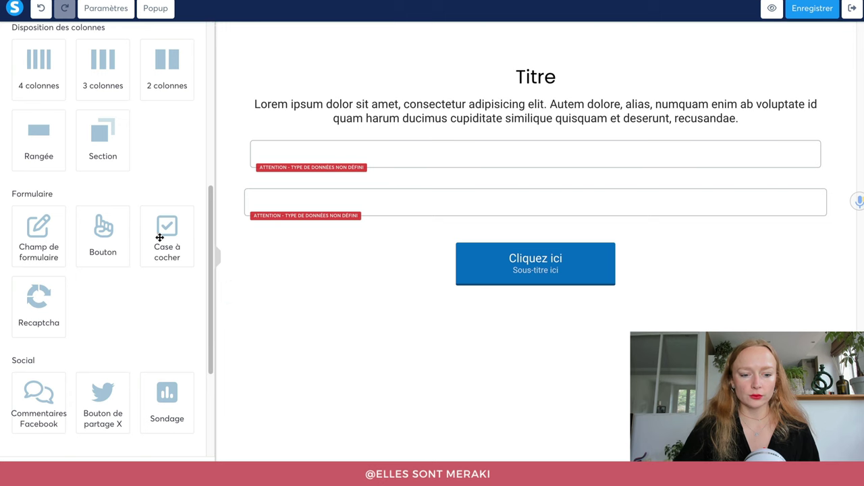
pyautogui.moveTo(159, 237); pyautogui.dragTo(431, 216)
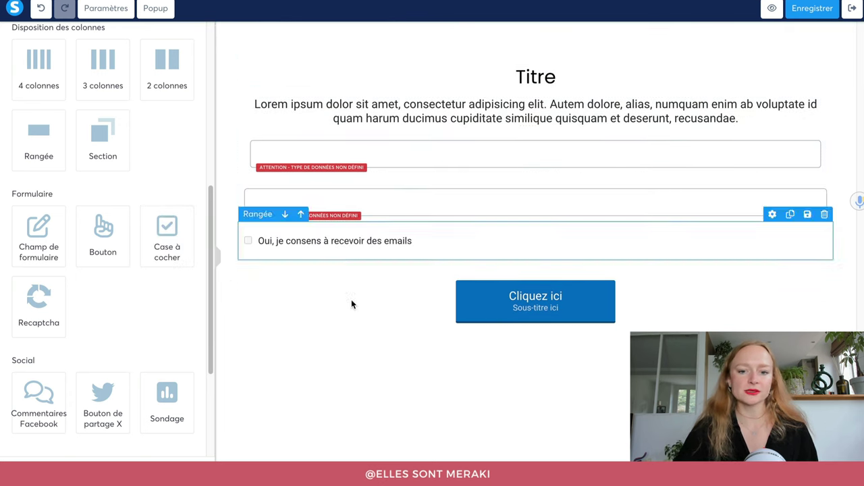
# Replace the title text with "Inscrivez-vous gratuitement à ma Newsletter"
pyautogui.click(565, 78)
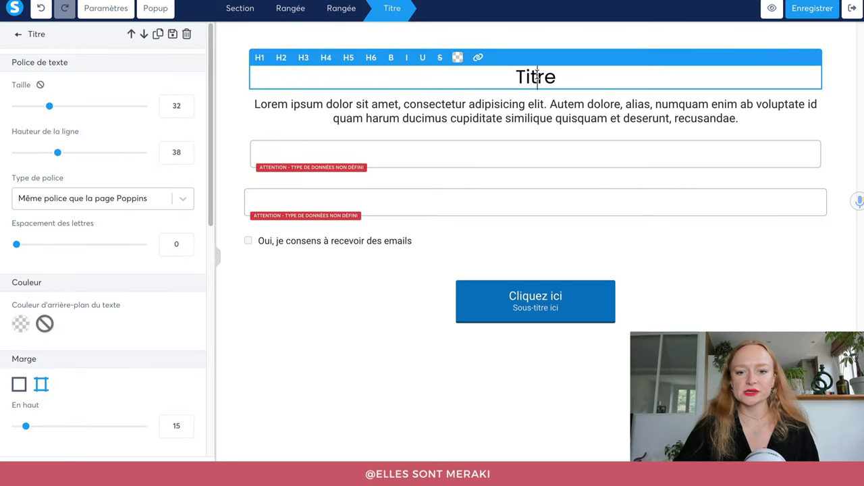
pyautogui.doubleClick(536, 76)
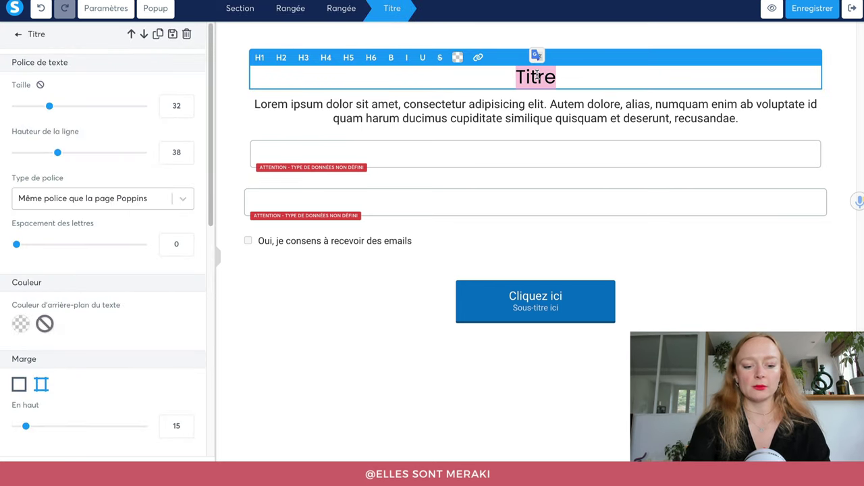
pyautogui.write('Inscri')
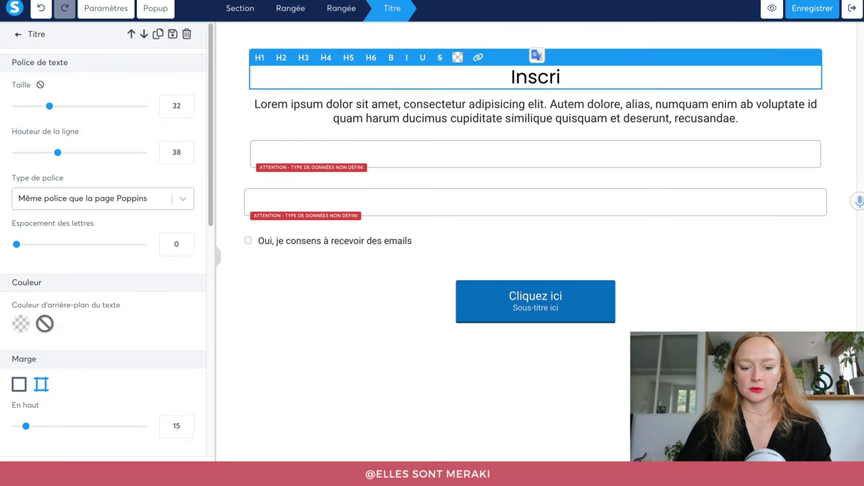
pyautogui.write('vez-vous grat')
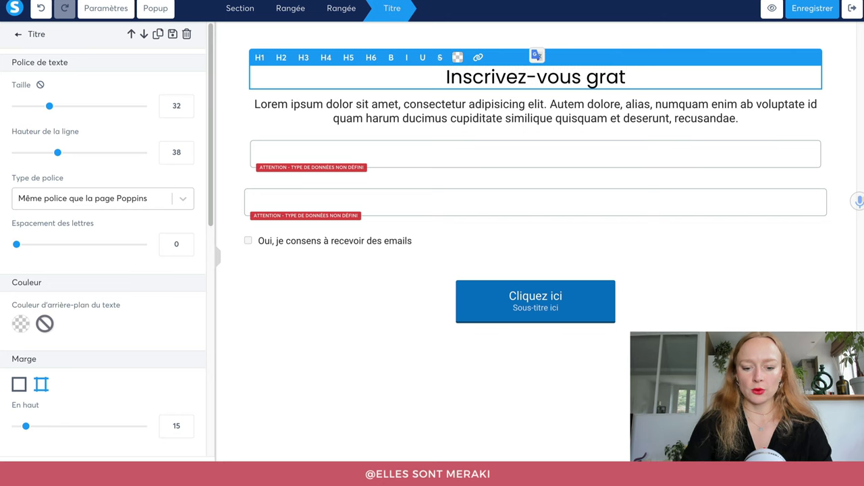
pyautogui.write('uitement à ')
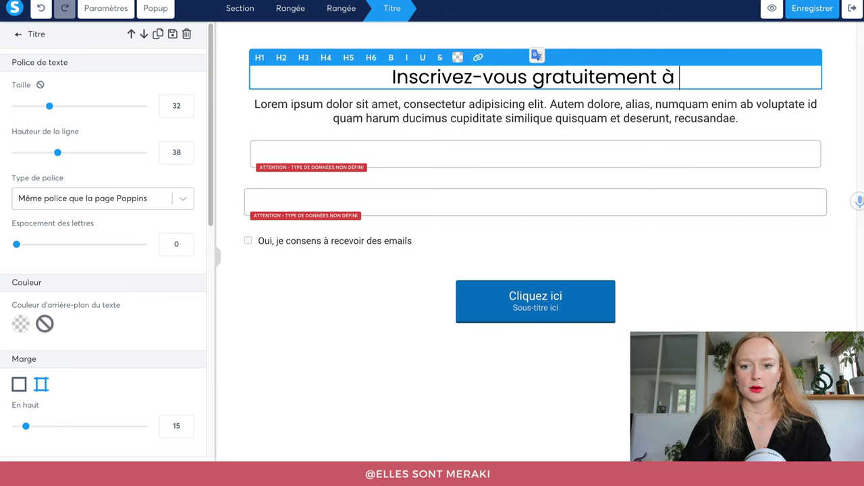
pyautogui.write('ma N')
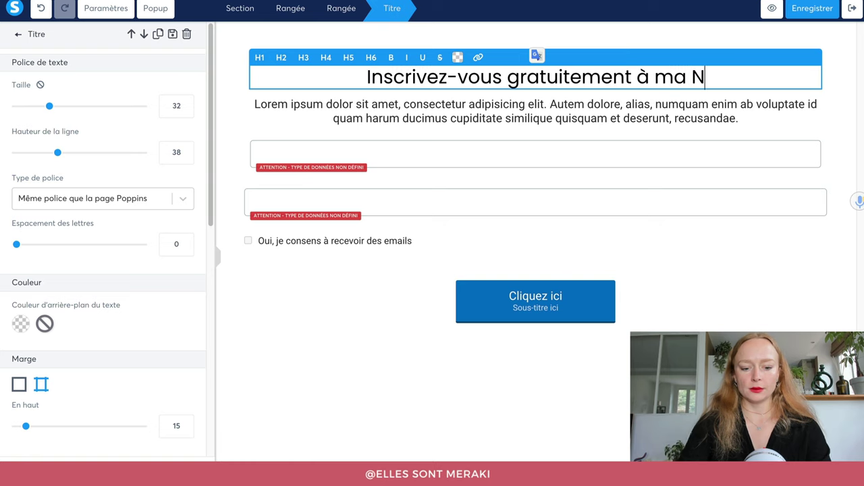
pyautogui.write('ews')
pyautogui.press('BackSpace')
pyautogui.press('BackSpace')
pyautogui.write('ewsl')
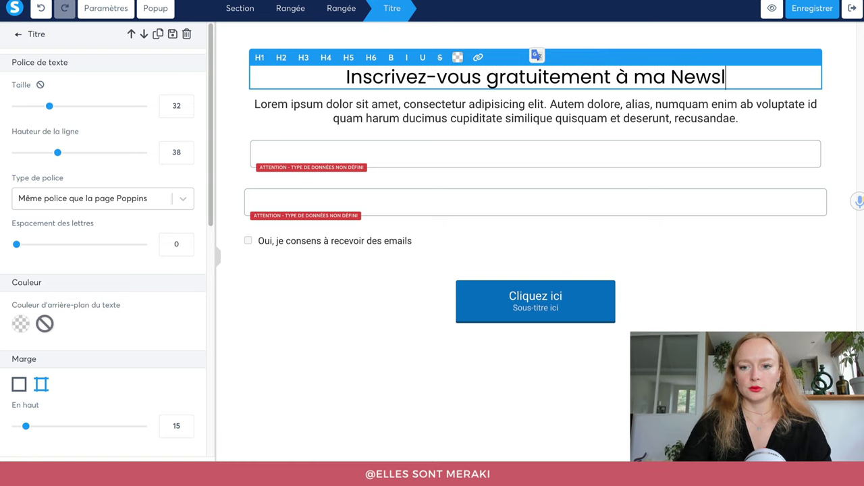
pyautogui.write('etter')
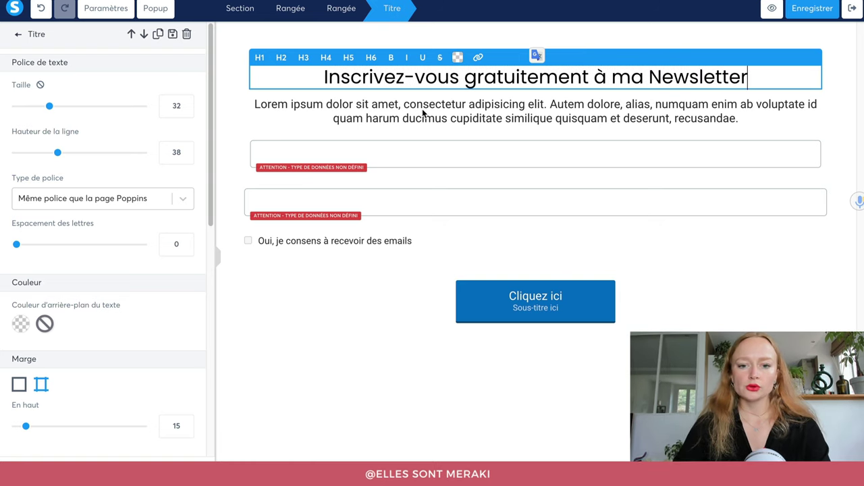
# Replace the placeholder paragraph with "Chaque mardi, recevez directement dans votre boite mail, mes conseils exclusifs pour digitaliser votre expertise"
pyautogui.tripleClick(424, 114)
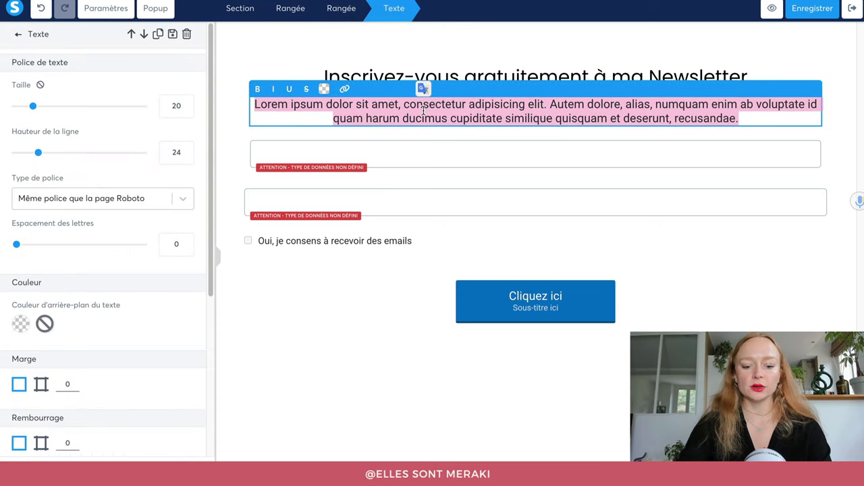
pyautogui.write('Chaque mardi, recevez dire')
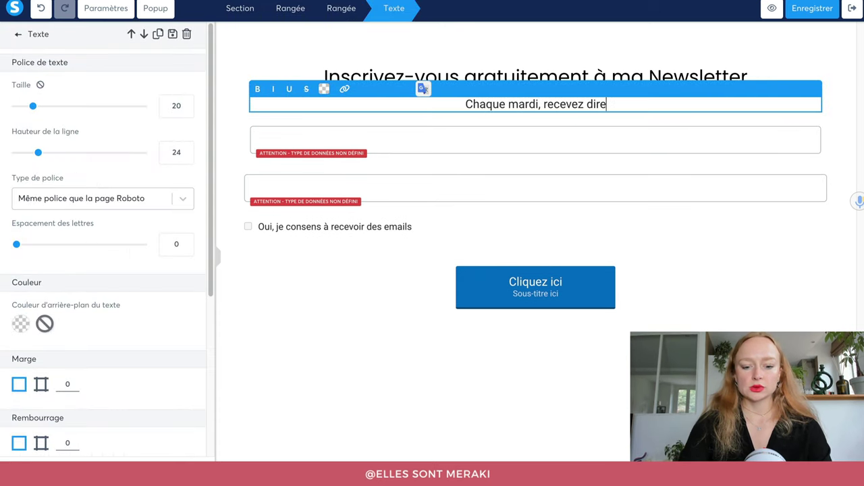
pyautogui.write('ctement dans vo')
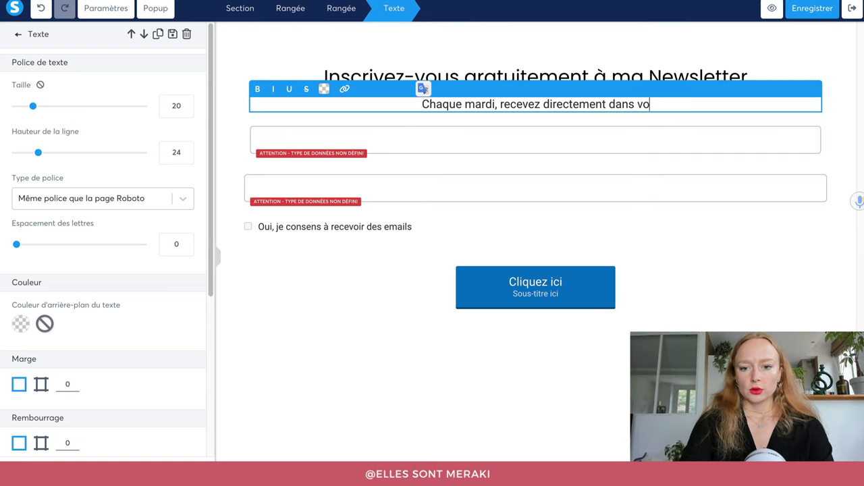
pyautogui.write('tre boite mail, ')
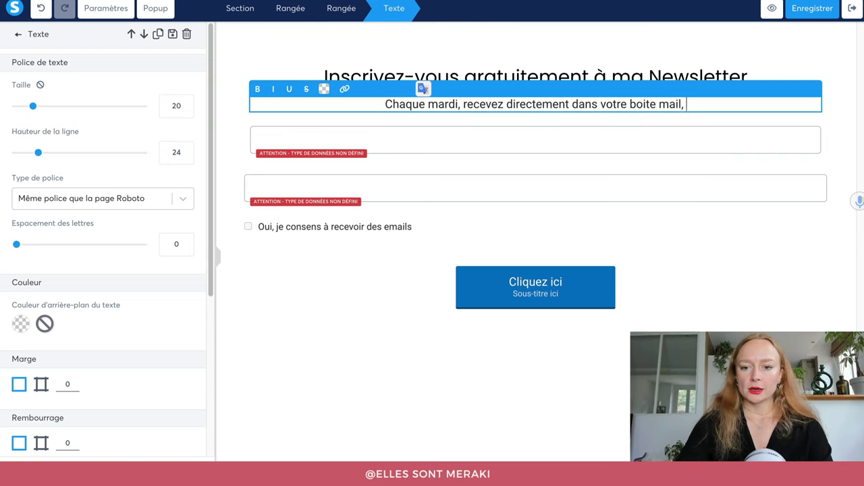
pyautogui.write('mes conseils a')
pyautogui.press('BackSpace')
pyautogui.write('exc')
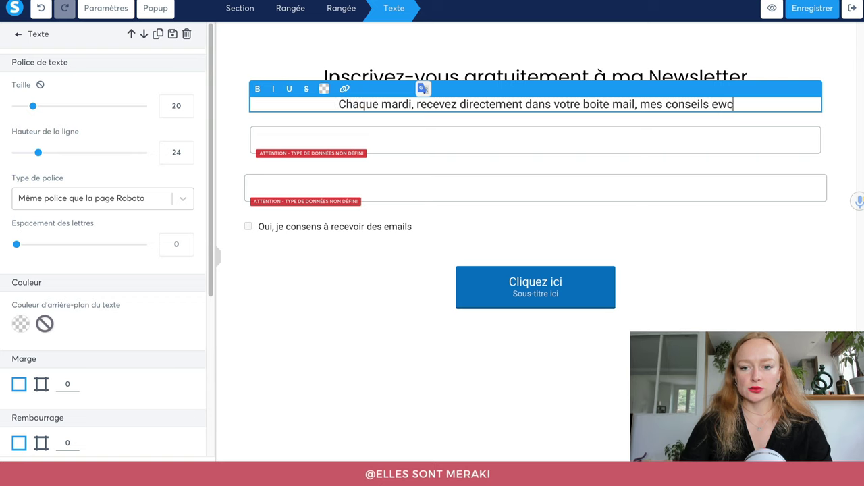
pyautogui.press('BackSpace')
pyautogui.write('clusif')
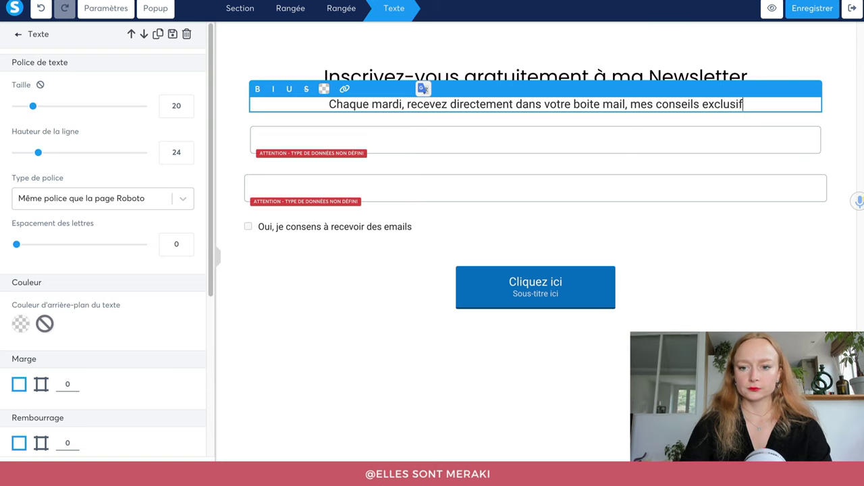
pyautogui.write('s pour digitali')
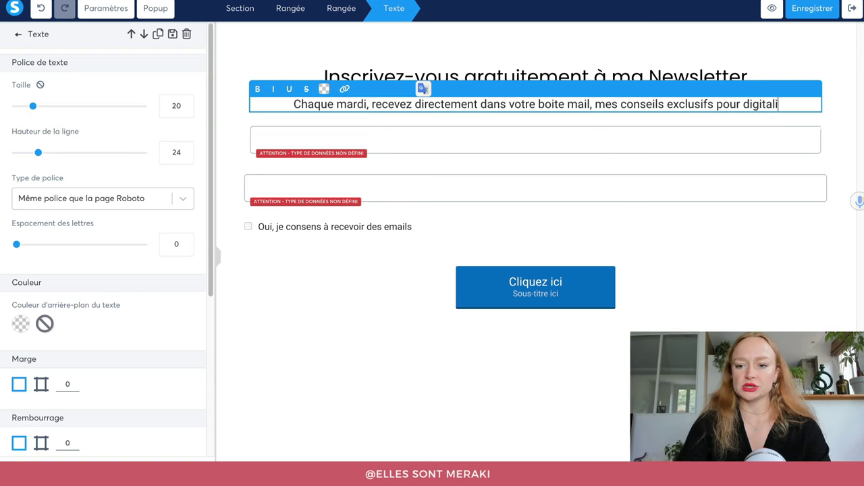
pyautogui.write('ser votre ex')
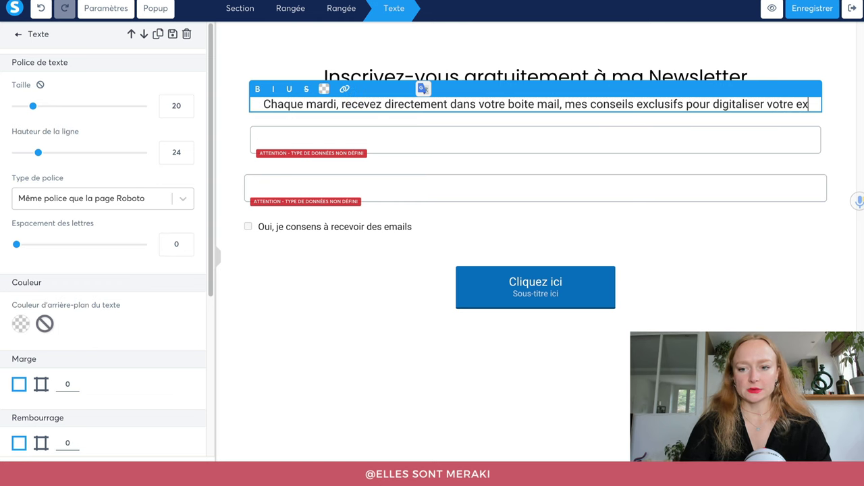
pyautogui.write('pertise')
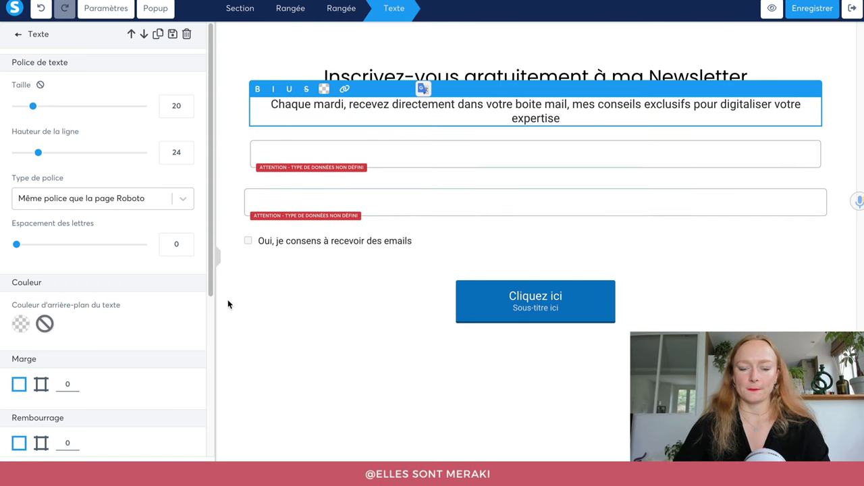
pyautogui.click(337, 319)
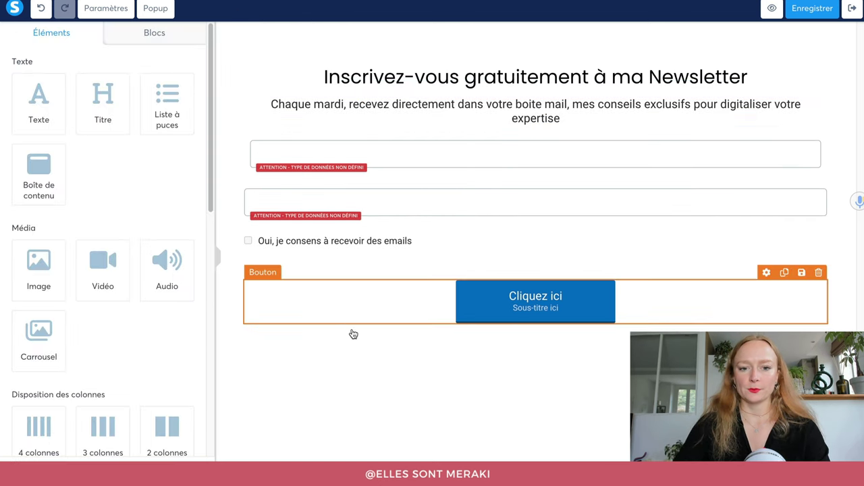
# Set the first form field's data type to Prénom
pyautogui.click(415, 143)
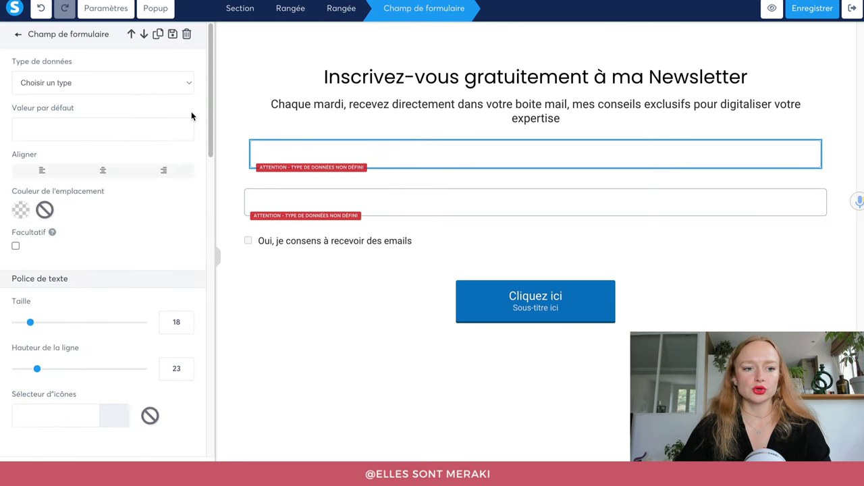
pyautogui.click(48, 84)
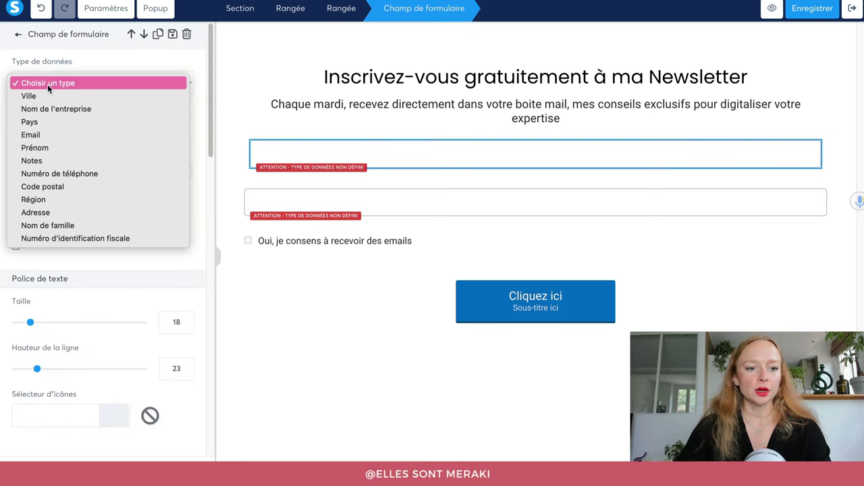
pyautogui.click(46, 147)
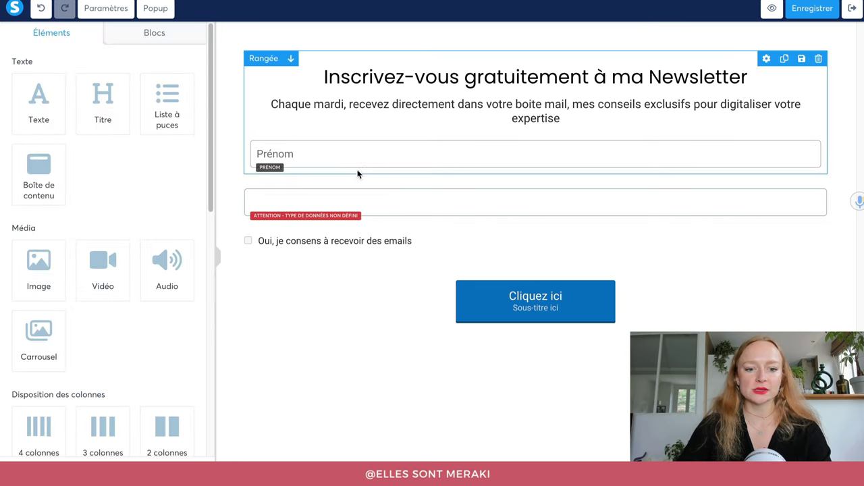
# Move the second form field into the row directly below the Prénom field and set its data type to Email
pyautogui.click(357, 197)
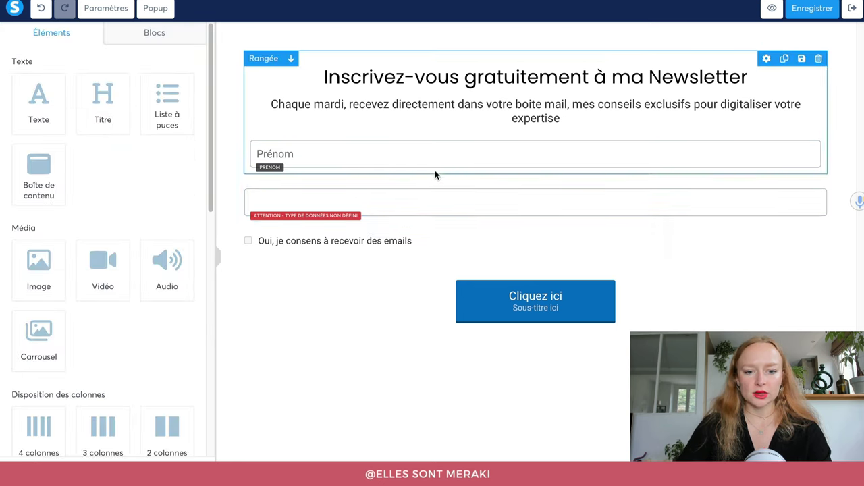
pyautogui.moveTo(429, 198); pyautogui.dragTo(477, 163)
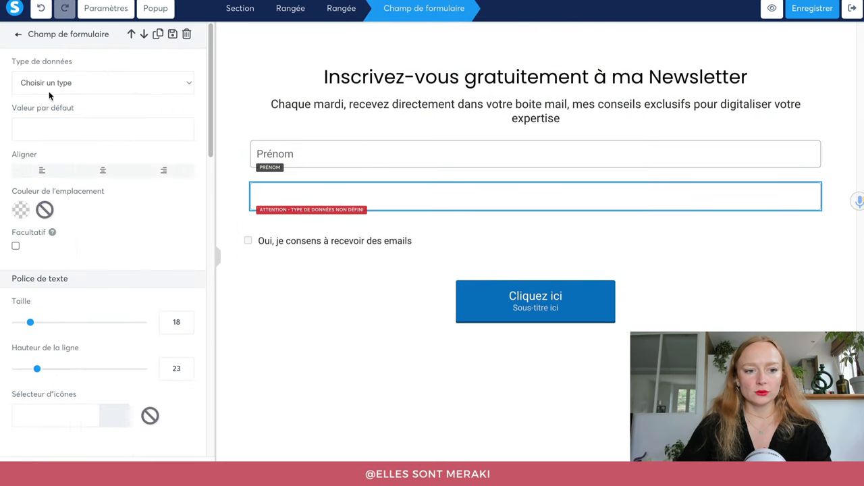
pyautogui.click(46, 86)
pyautogui.click(50, 131)
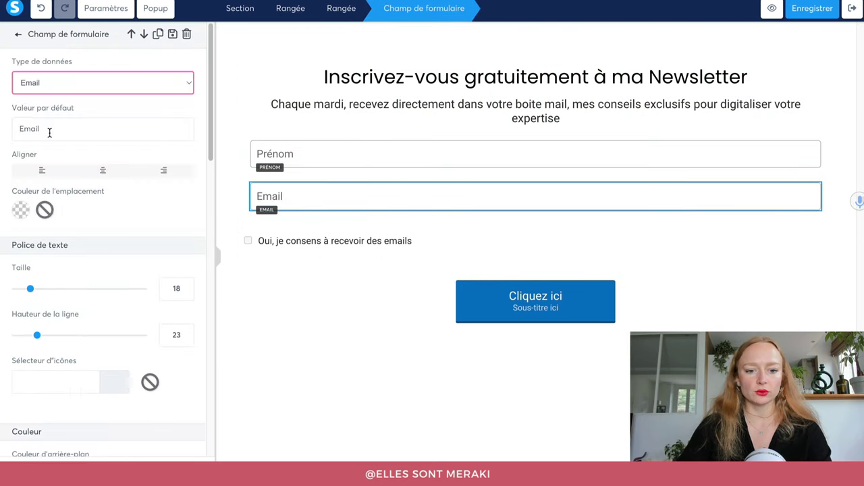
pyautogui.scroll(-10, 65, 127)
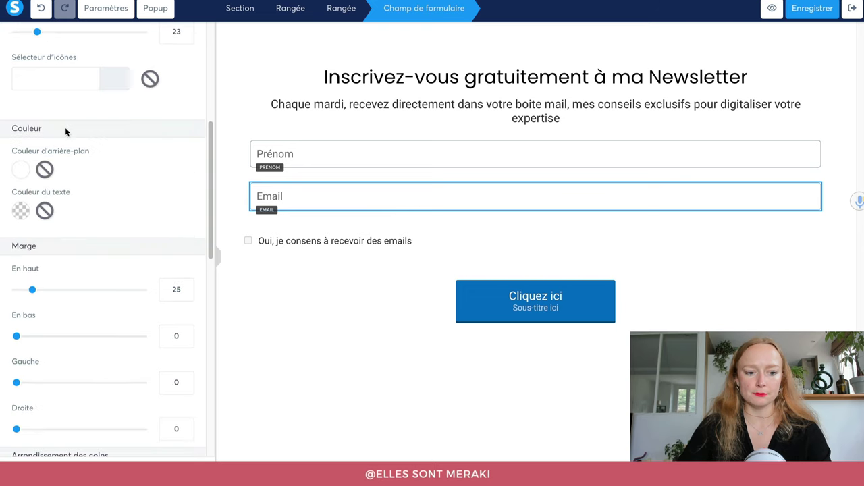
pyautogui.scroll(10, 71, 132)
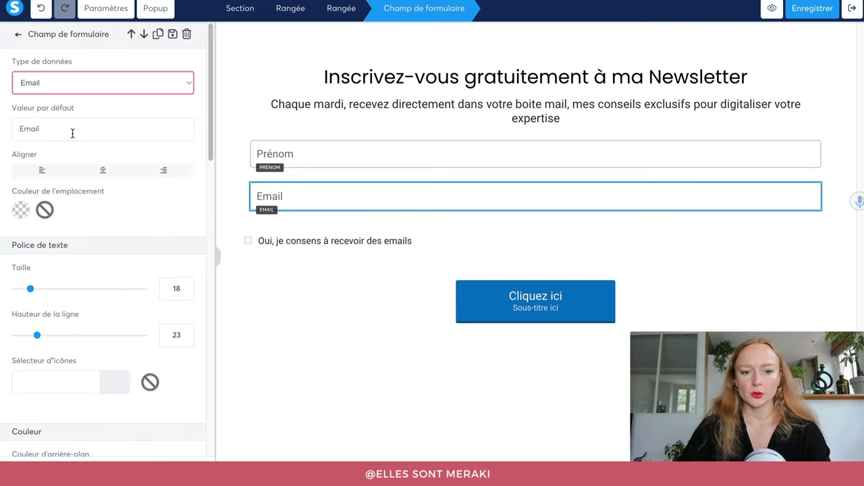
pyautogui.click(139, 81)
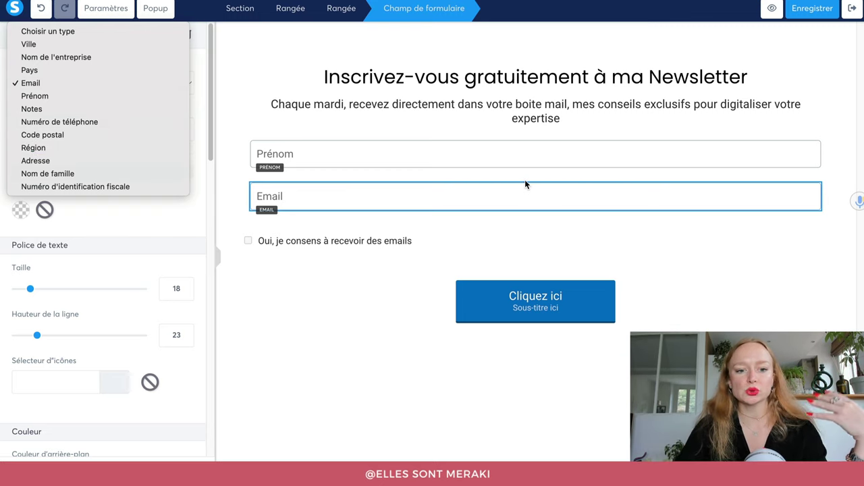
pyautogui.click(420, 182)
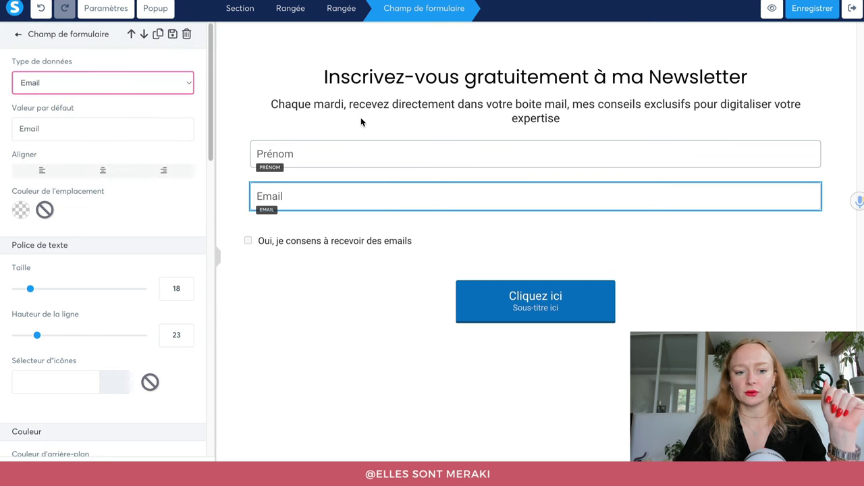
# Move the consent checkbox into the row directly below the Email field and delete the emptied row
pyautogui.click(400, 234)
pyautogui.moveTo(335, 250); pyautogui.dragTo(398, 211)
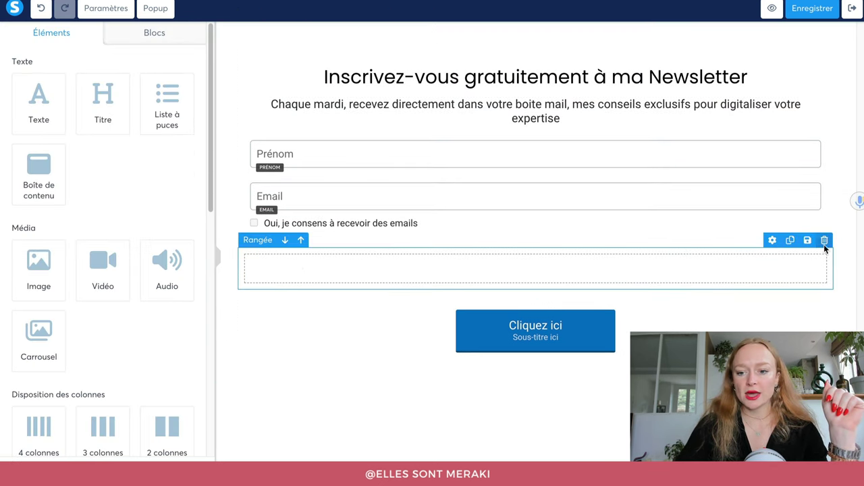
pyautogui.click(825, 241)
pyautogui.click(539, 55)
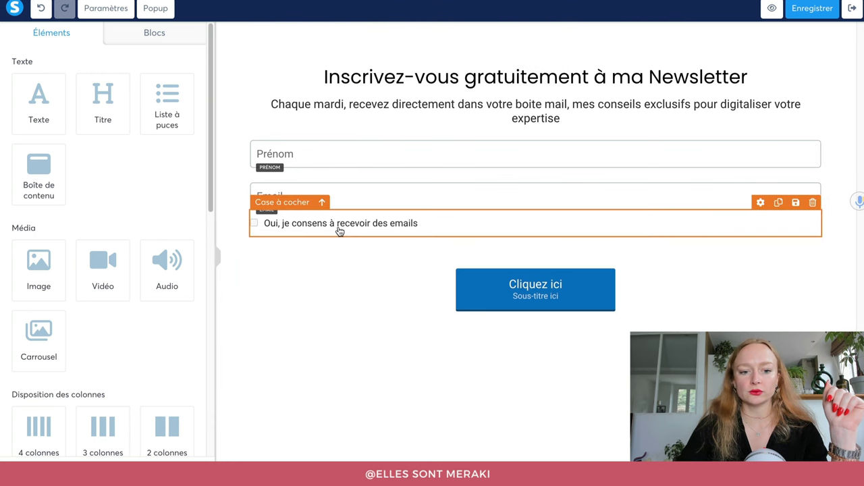
# Set the consent checkbox label to "J'accepte de recevoir des emails et des communications de la part d'Elles Sont Meraki. Je pourrais me désinscrire à tout moment"
pyautogui.click(294, 230)
pyautogui.tripleClick(453, 223)
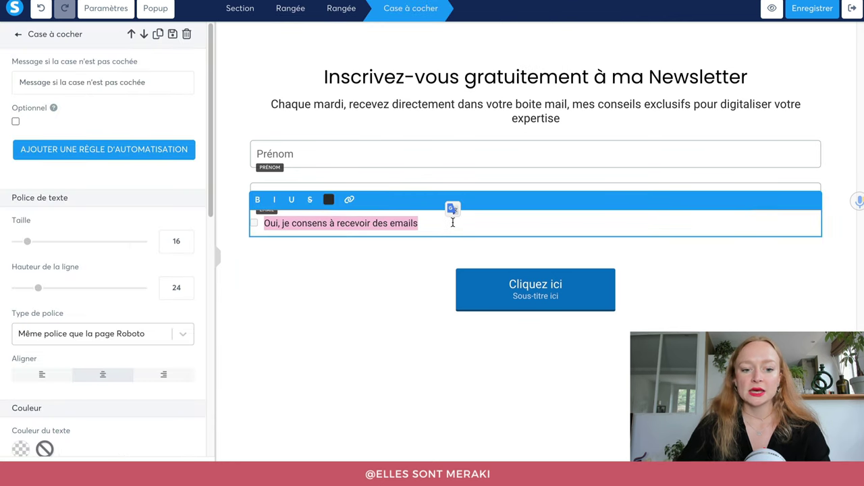
pyautogui.write("J'accep")
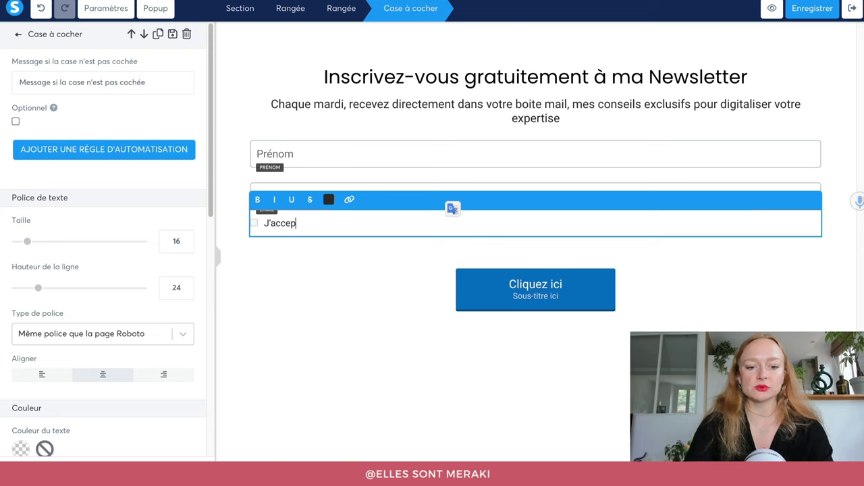
pyautogui.write('te de rec')
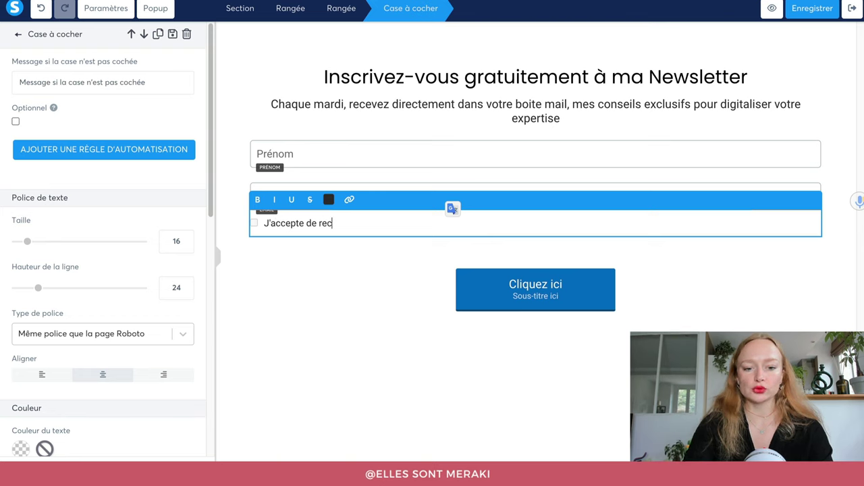
pyautogui.write('evoir des emails ')
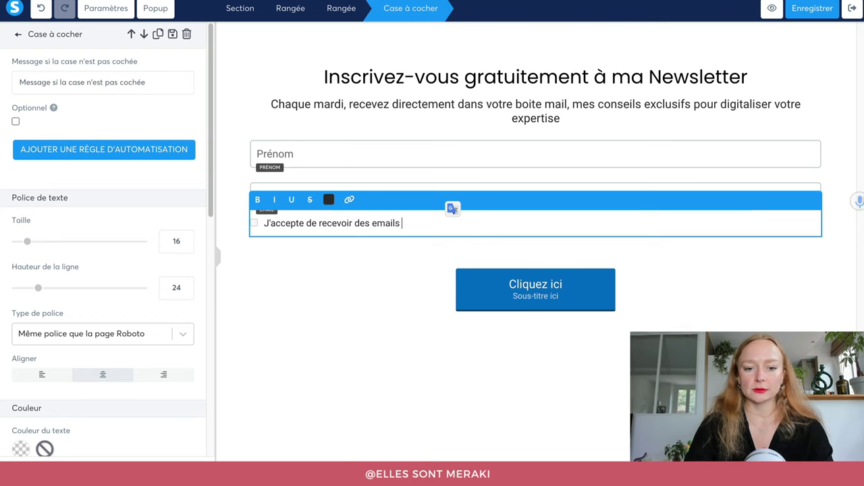
pyautogui.write('et des communi')
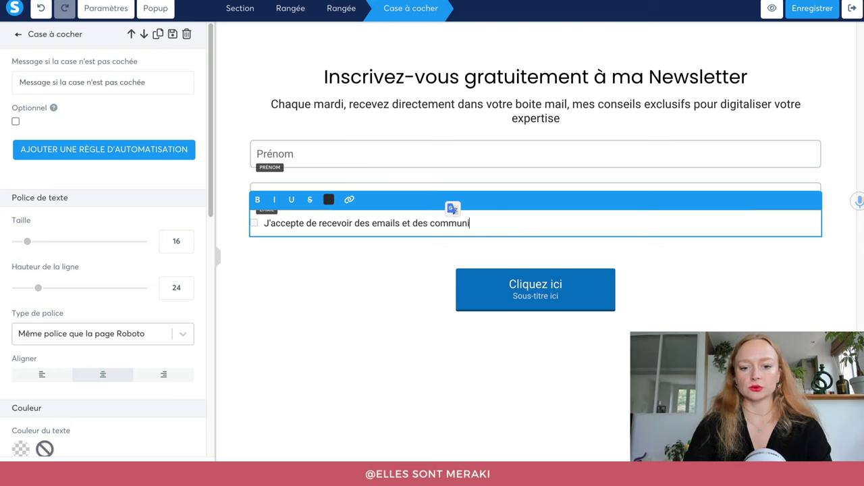
pyautogui.write('cations e de la p')
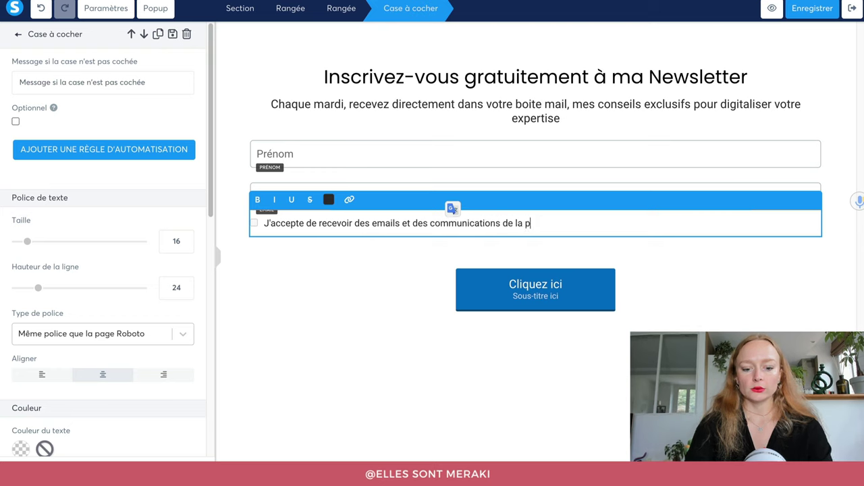
pyautogui.write("art d'Emme")
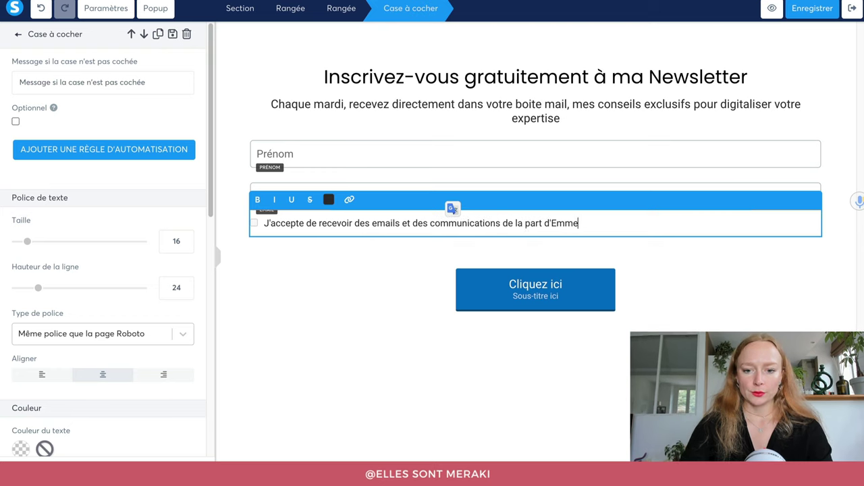
pyautogui.press('BackSpace')
pyautogui.press('BackSpace')
pyautogui.press('BackSpace')
pyautogui.press('BackSpace')
pyautogui.press('BackSpace')
pyautogui.write('lles Sont Meraki. Je')
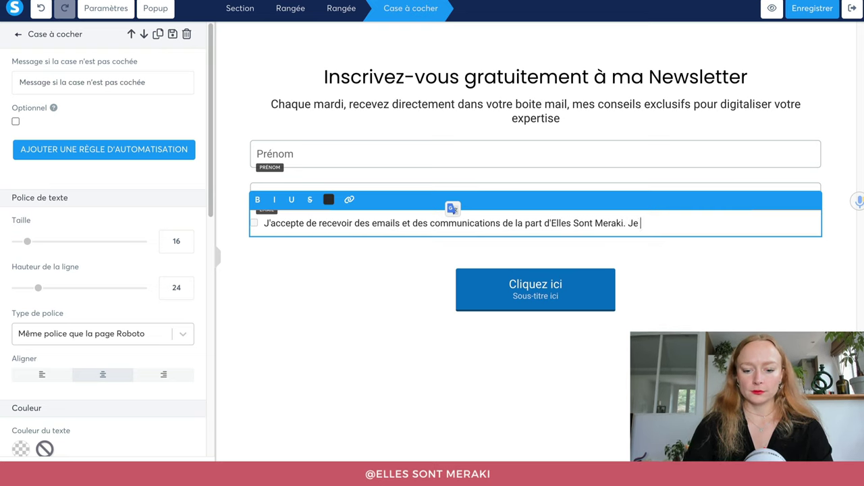
pyautogui.write('pourrai m')
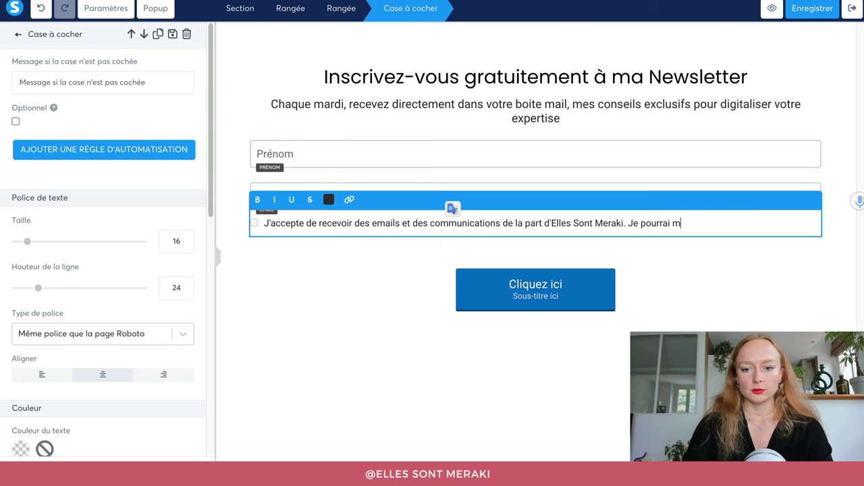
pyautogui.write('eme désinscri')
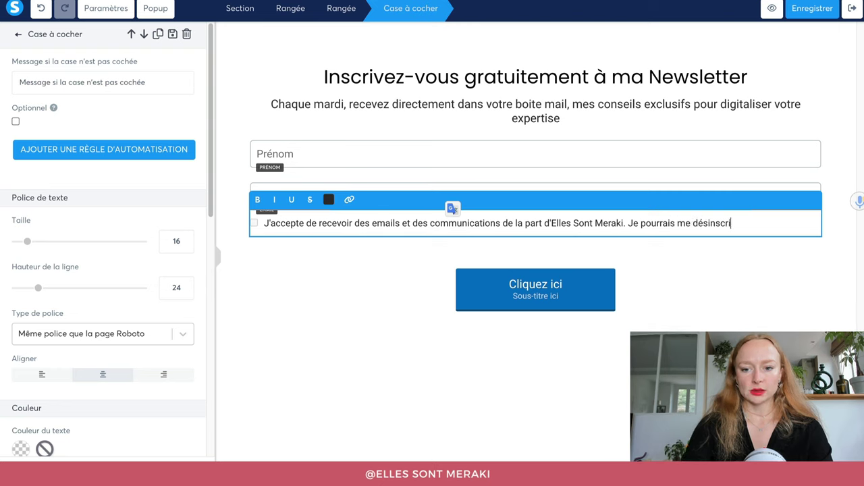
pyautogui.write('oment')
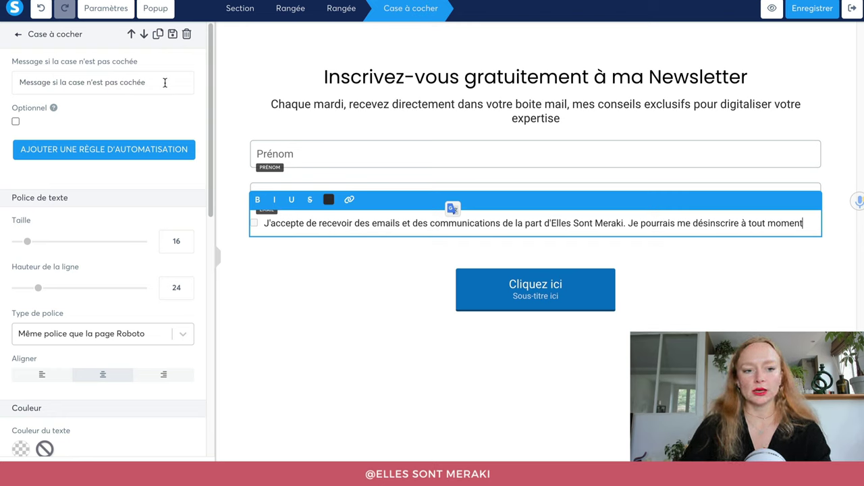
# Set the checkbox's unchecked message to "Oups, il est obligatoire de cocher la petite case pour que je puisse vous envoyer des emails"
pyautogui.moveTo(165, 82); pyautogui.dragTo(10, 86)
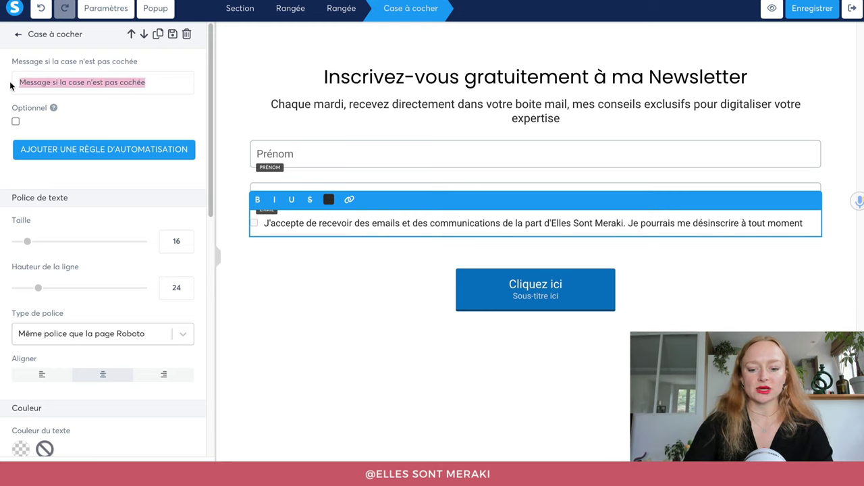
pyautogui.write('Ous')
pyautogui.write('s, il est')
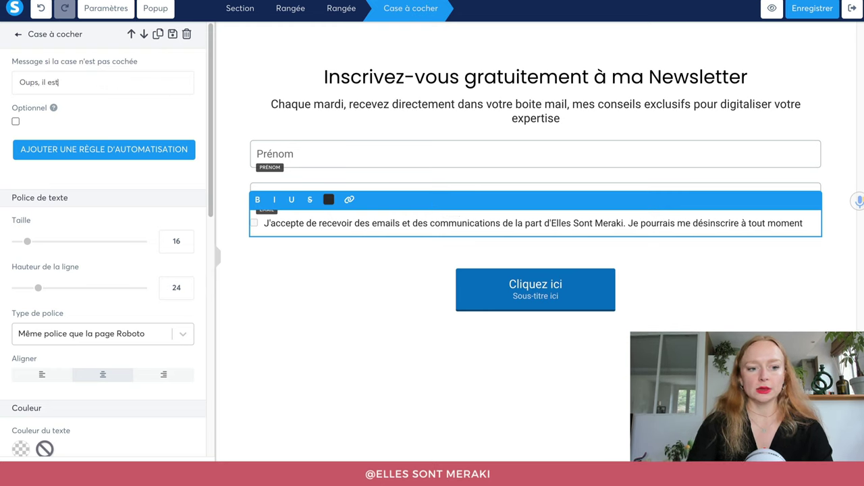
pyautogui.write(' obligatoire d')
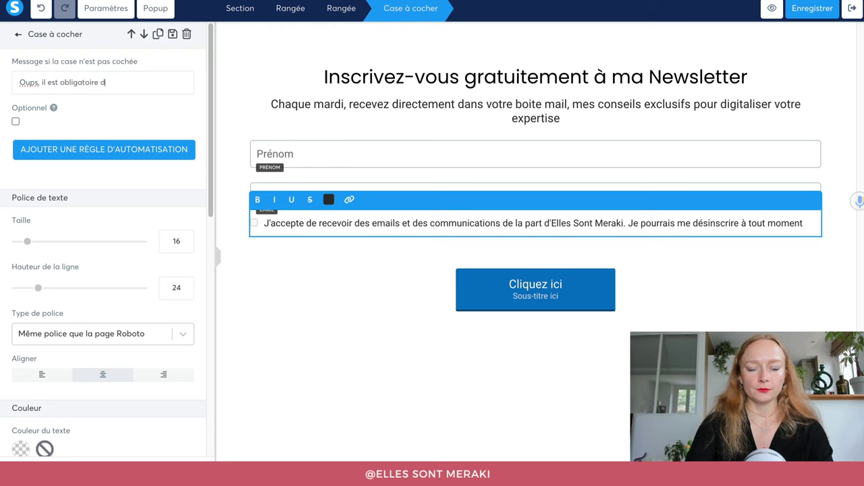
pyautogui.write('e cocher la petite')
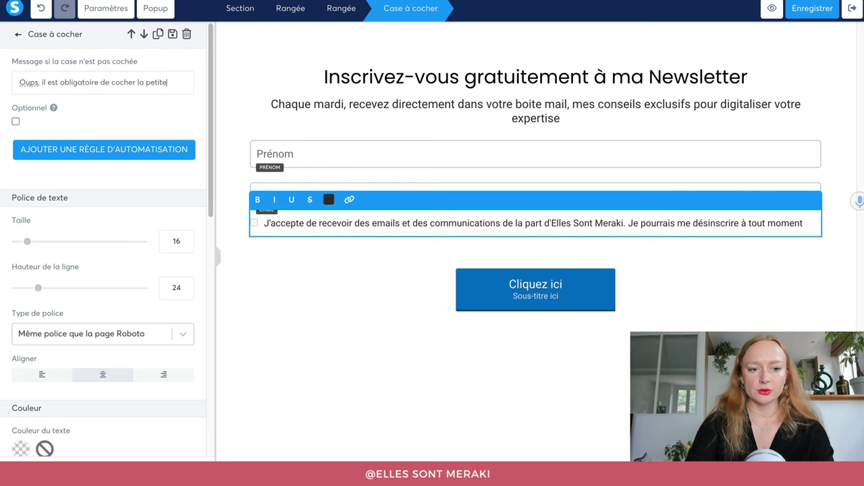
pyautogui.write(' case pour que')
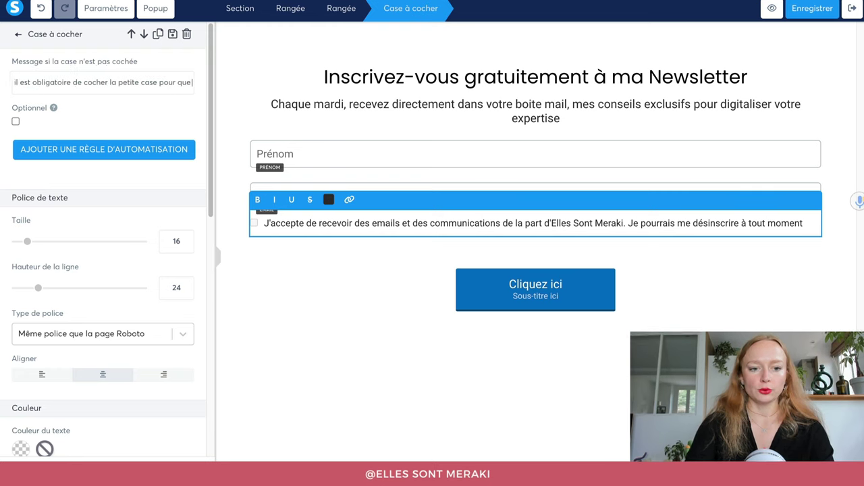
pyautogui.write(' je puisse vous envo')
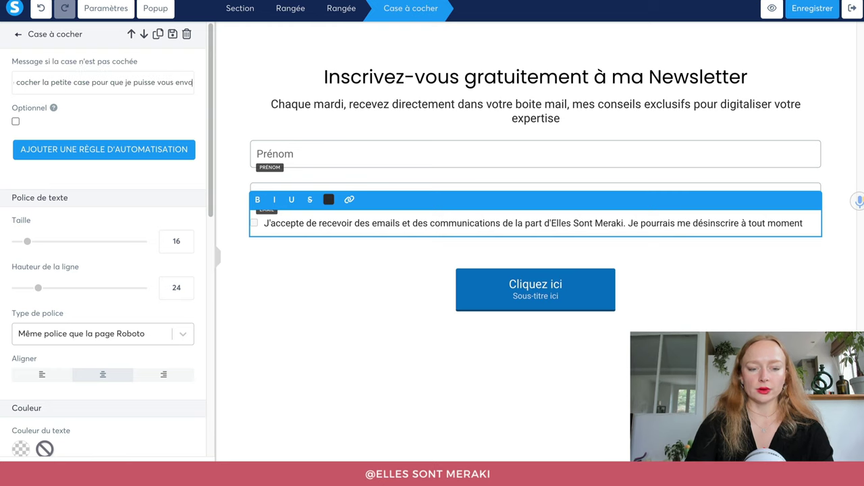
pyautogui.write('yer des emails')
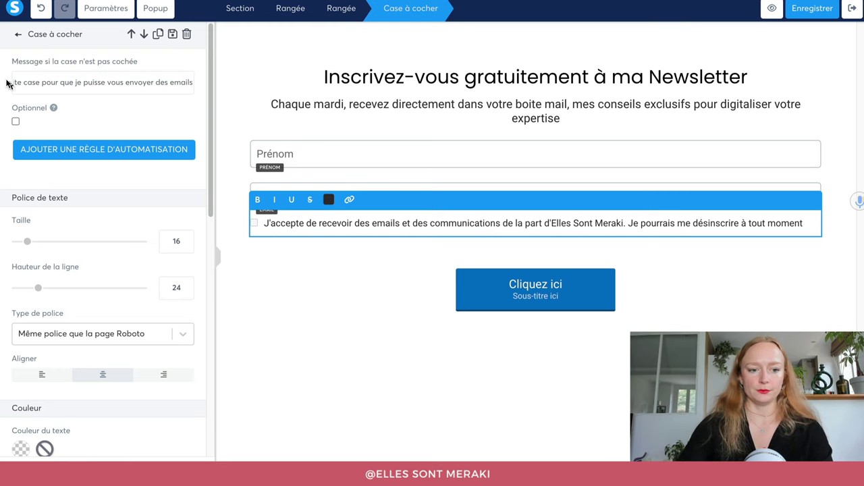
pyautogui.click(403, 308)
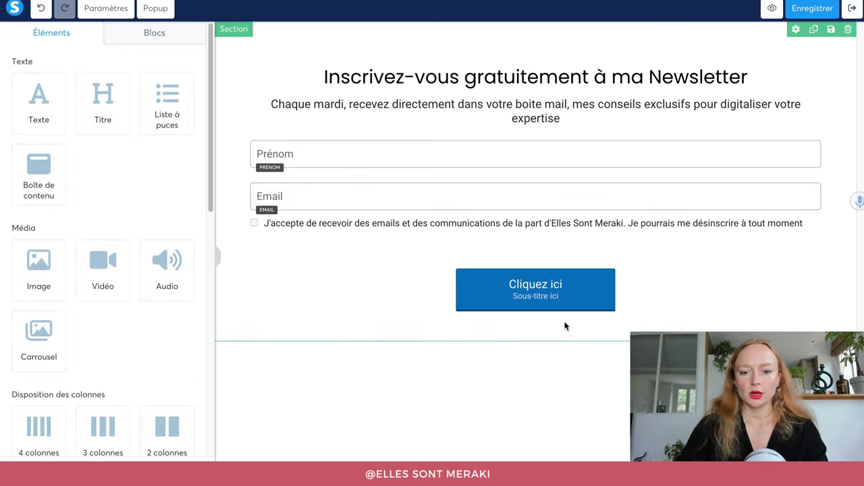
# Move the button directly below the consent checkbox, with action Enregistrer le contact and redirection Vers l'étape suivante du tunnel
pyautogui.moveTo(546, 290); pyautogui.dragTo(571, 242)
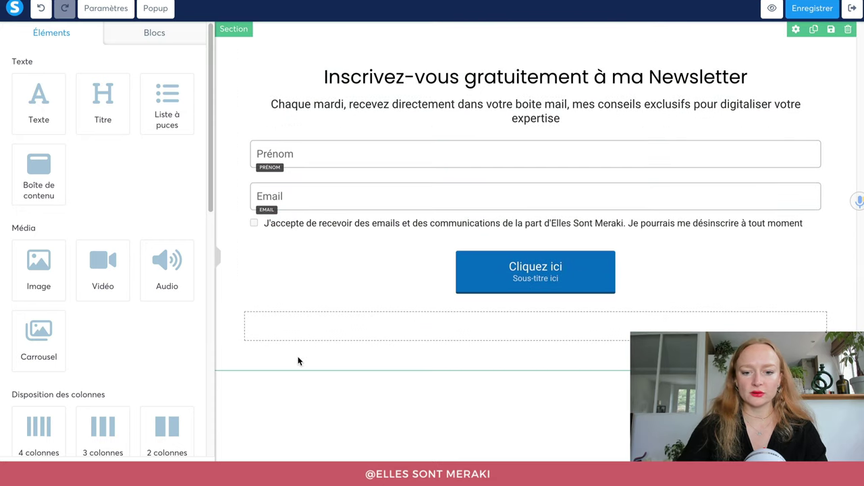
pyautogui.click(559, 268)
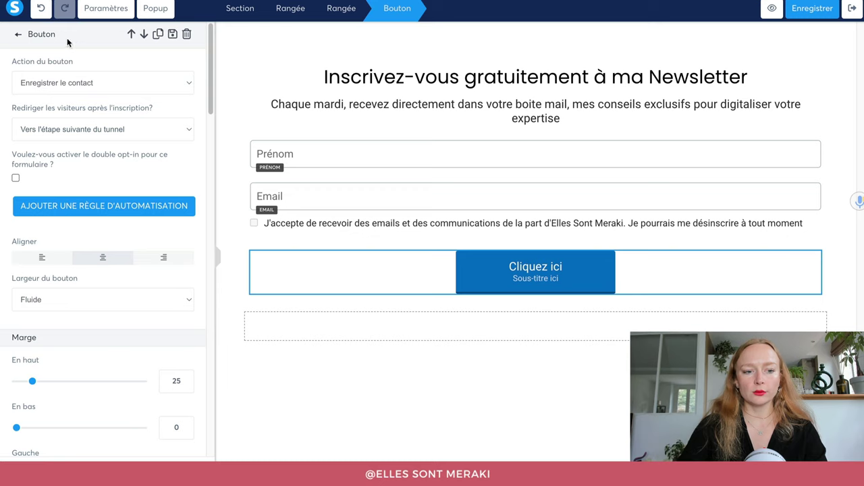
pyautogui.click(39, 84)
pyautogui.click(41, 84)
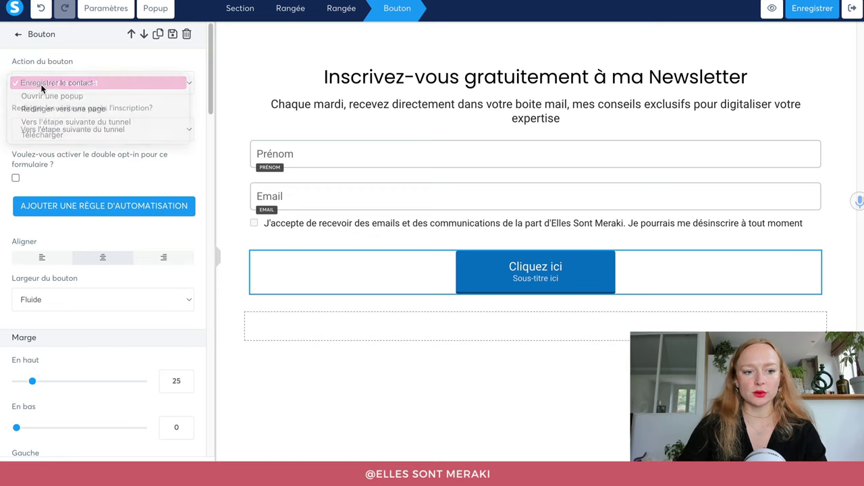
pyautogui.click(43, 131)
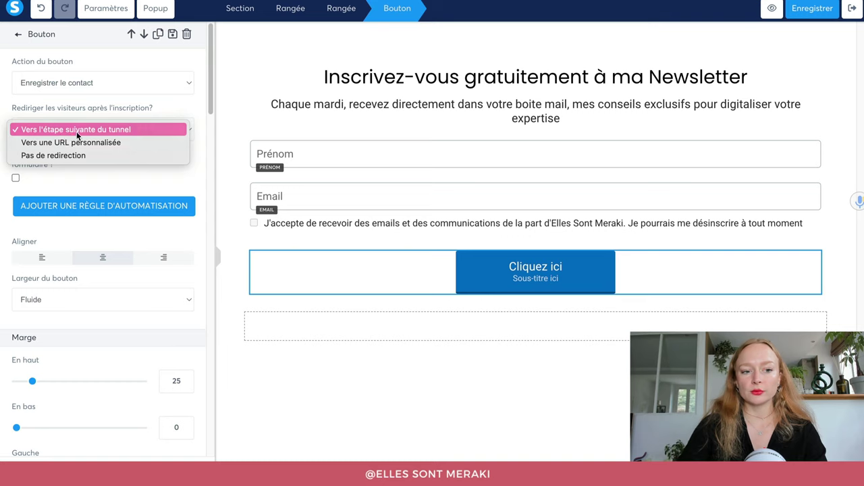
pyautogui.click(77, 132)
pyautogui.click(74, 128)
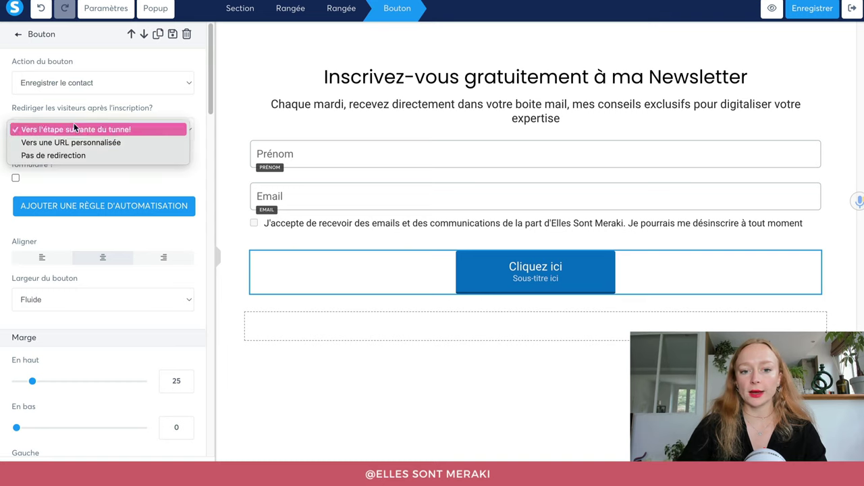
pyautogui.click(72, 113)
# Set the button text to "Je m'abonne !" and clear its subtext
pyautogui.scroll(-1, 67, 179)
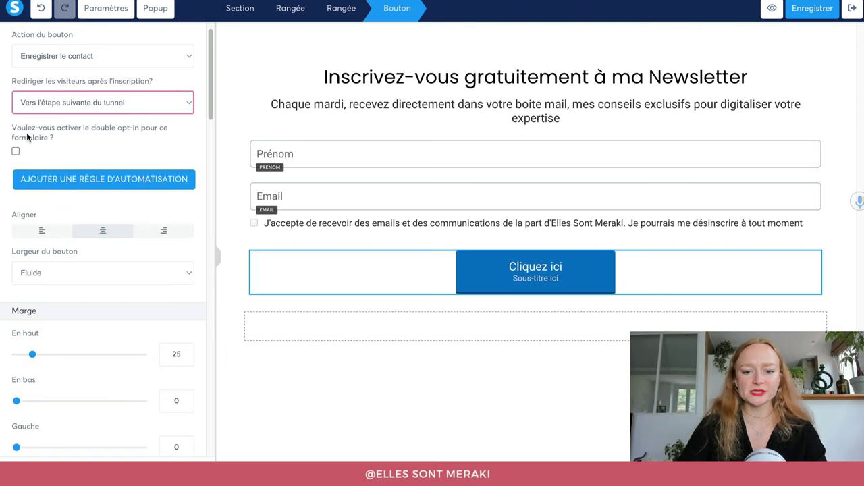
pyautogui.scroll(-10, 27, 135)
pyautogui.scroll(3, 27, 141)
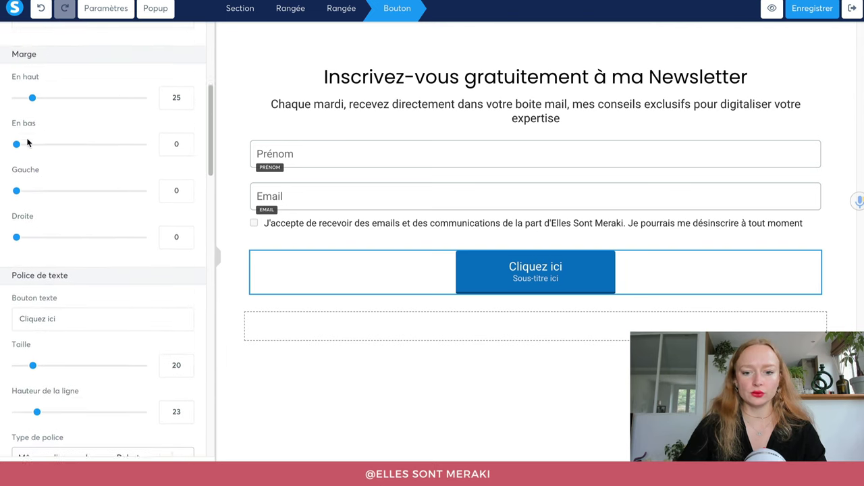
pyautogui.scroll(-6, 50, 164)
pyautogui.moveTo(67, 93); pyautogui.dragTo(4, 93)
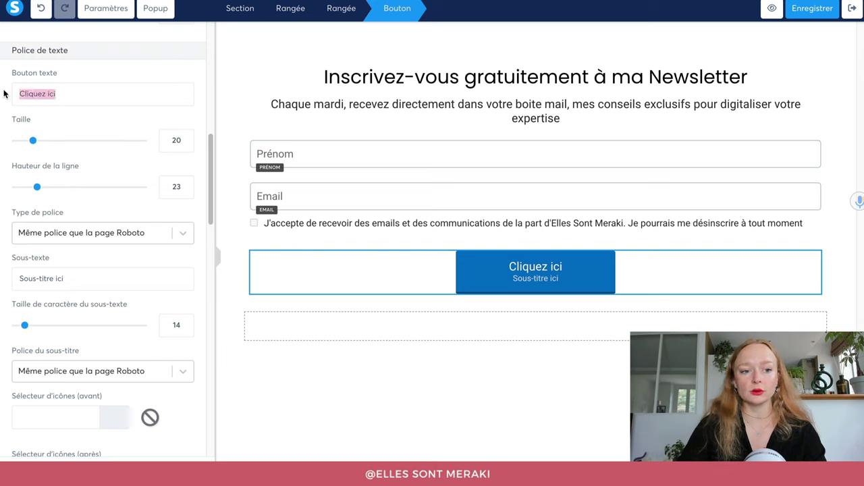
pyautogui.write('Je m')
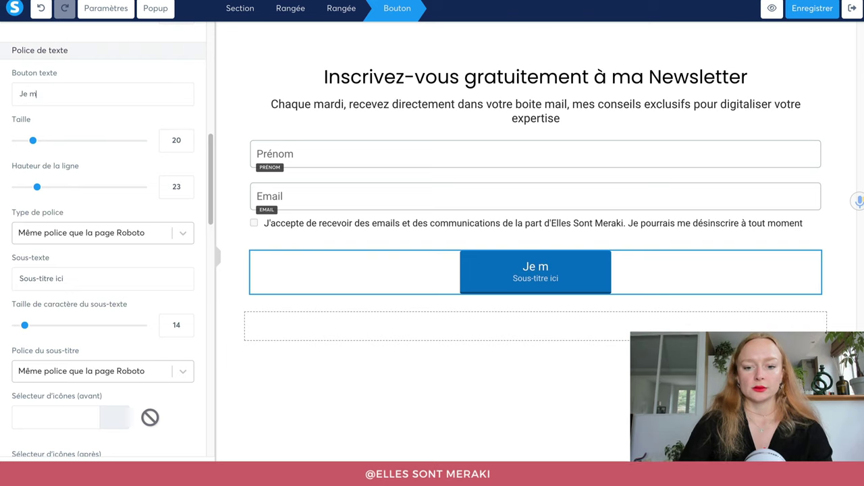
pyautogui.write("'abonne !")
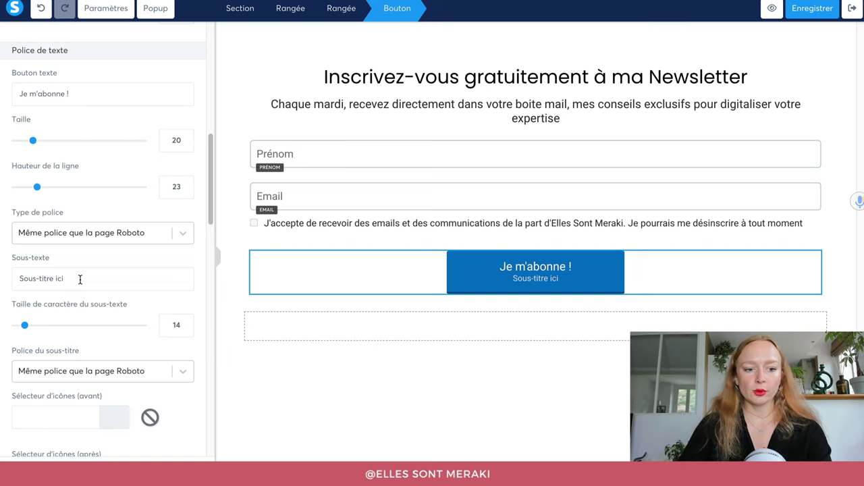
pyautogui.moveTo(79, 277); pyautogui.dragTo(13, 273)
pyautogui.press('BackSpace')
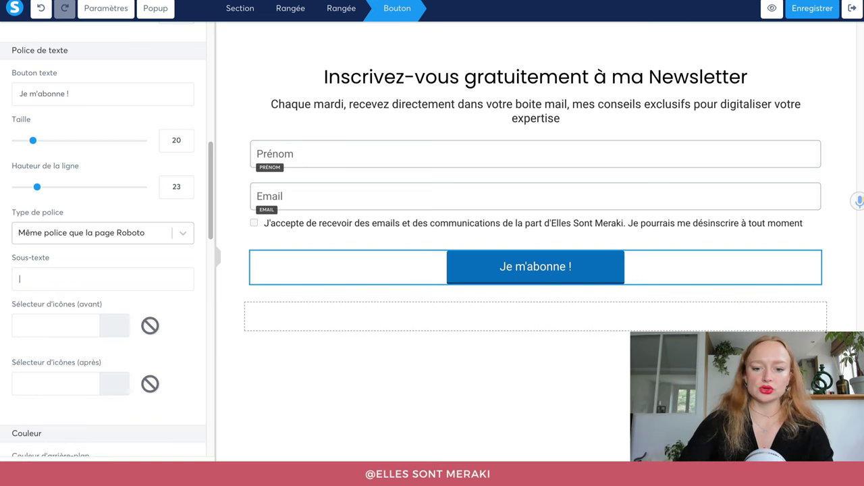
# Delete the empty row below the button
pyautogui.click(464, 322)
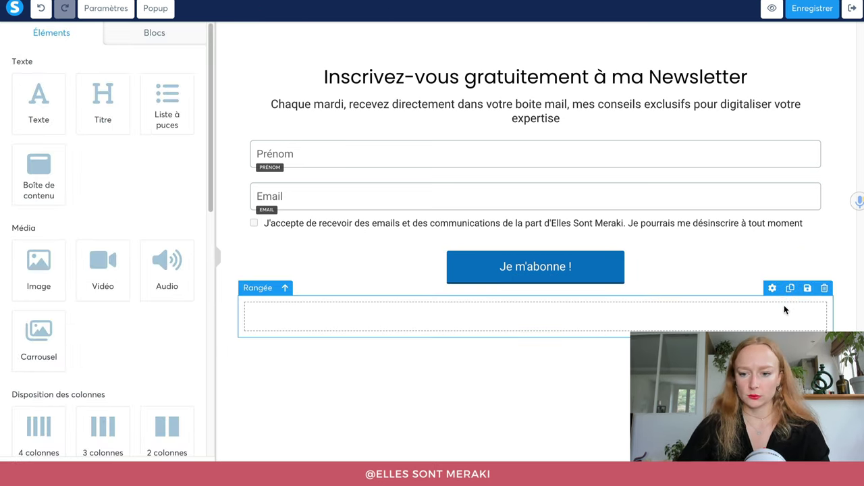
pyautogui.click(825, 289)
pyautogui.press('Return')
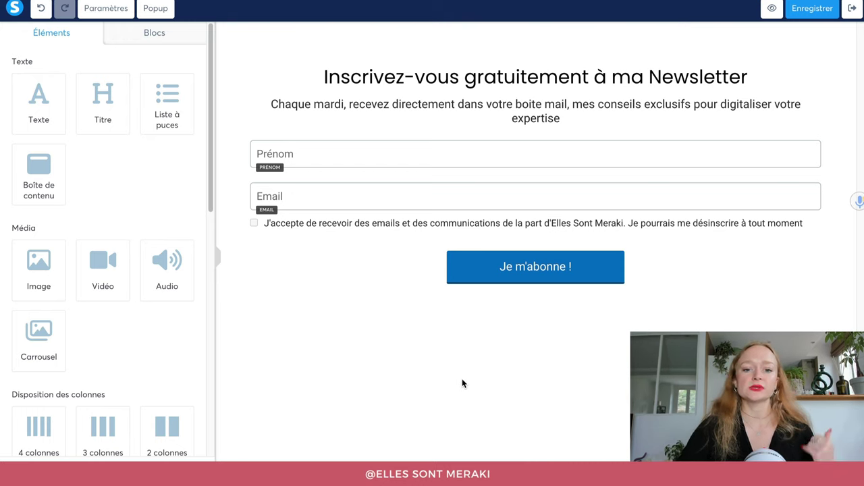
# Set the background colour of the row containing the sign-up form to the saved pale pink FDF7F8
pyautogui.click(246, 62)
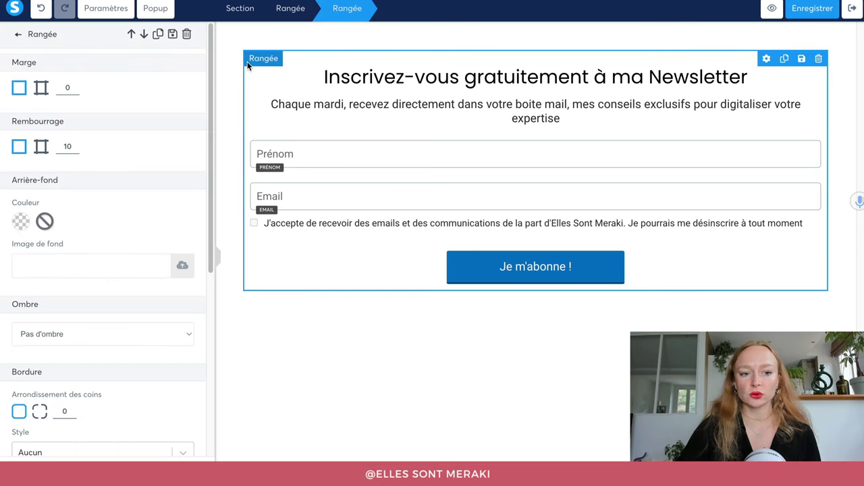
pyautogui.click(21, 224)
pyautogui.click(99, 322)
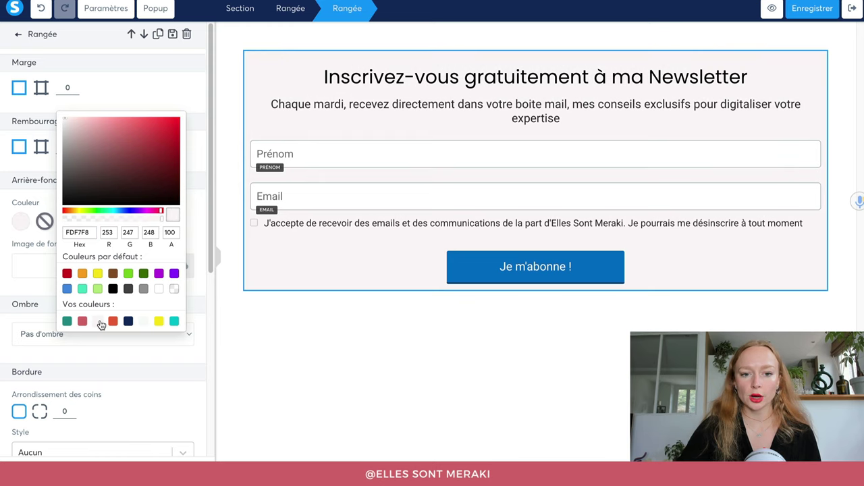
pyautogui.click(377, 365)
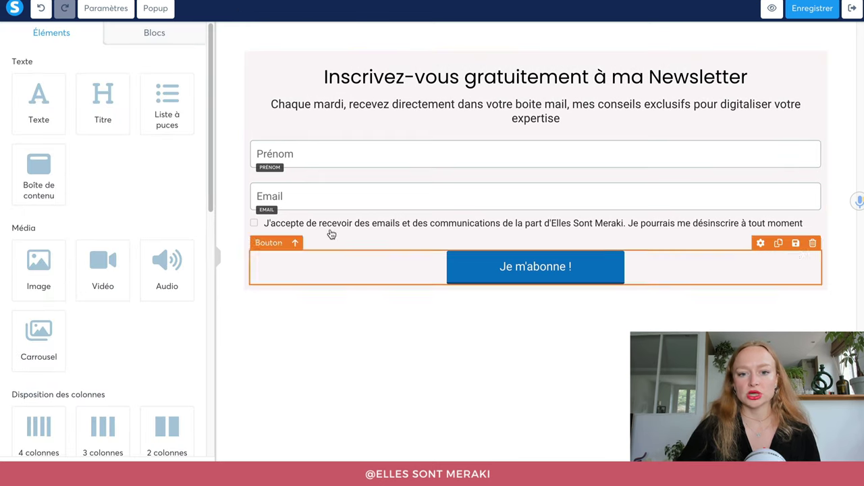
# Apply the Ombre moyenne shadow to the sign-up form's row
pyautogui.click(254, 67)
pyautogui.scroll(-3, 139, 273)
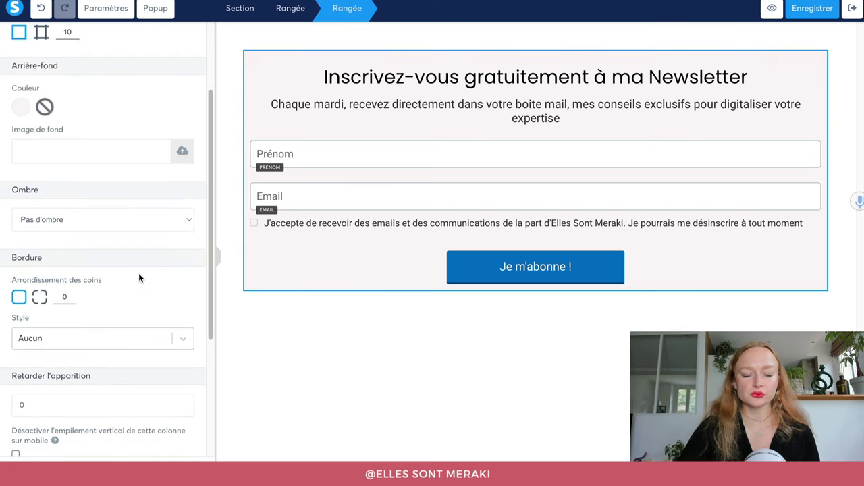
pyautogui.click(98, 233)
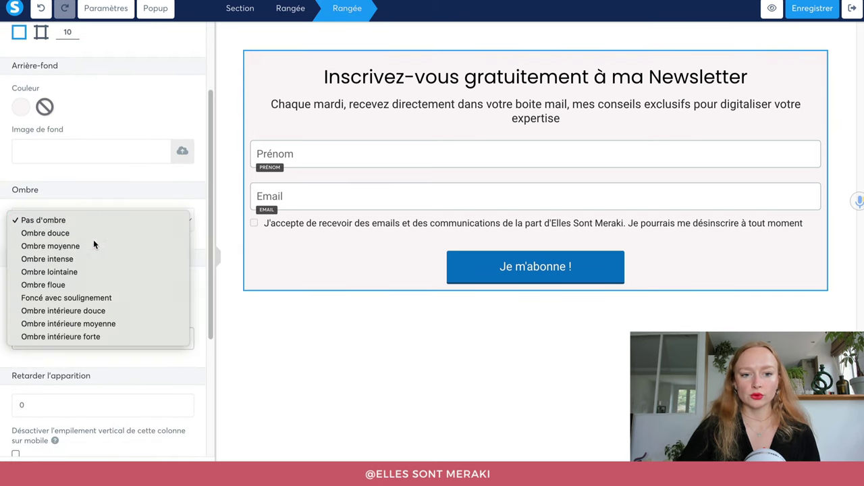
pyautogui.click(94, 244)
pyautogui.click(293, 321)
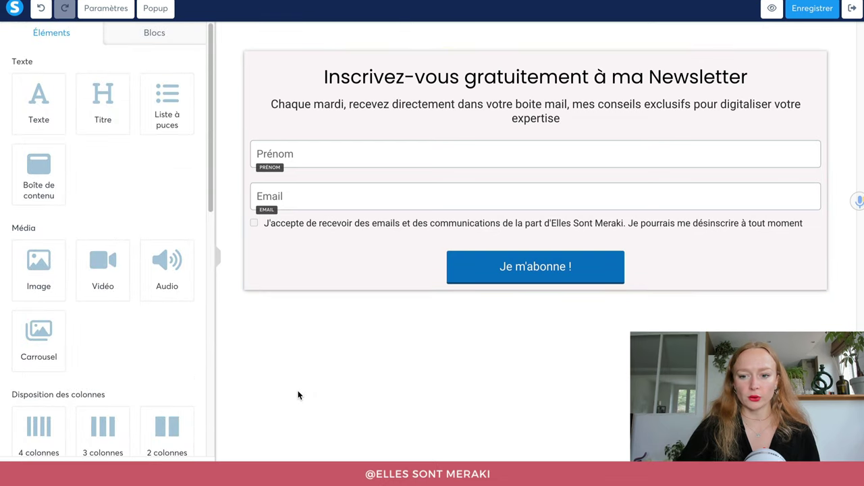
# Round all corners of the sign-up form's row with a radius of 12
pyautogui.click(247, 60)
pyautogui.scroll(-1, 128, 292)
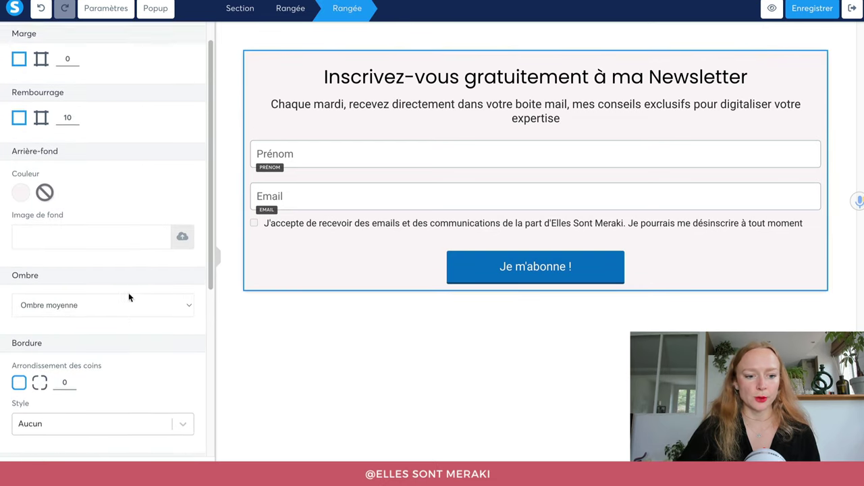
pyautogui.scroll(-3, 129, 293)
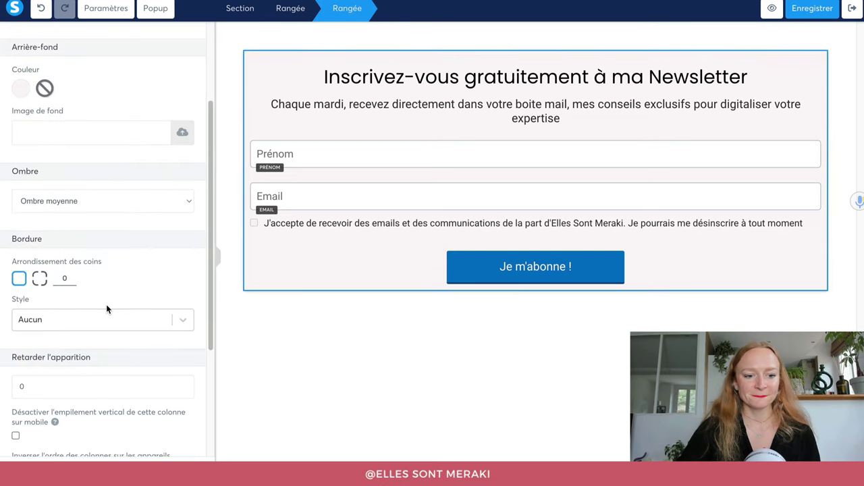
pyautogui.click(73, 276)
pyautogui.click(73, 277)
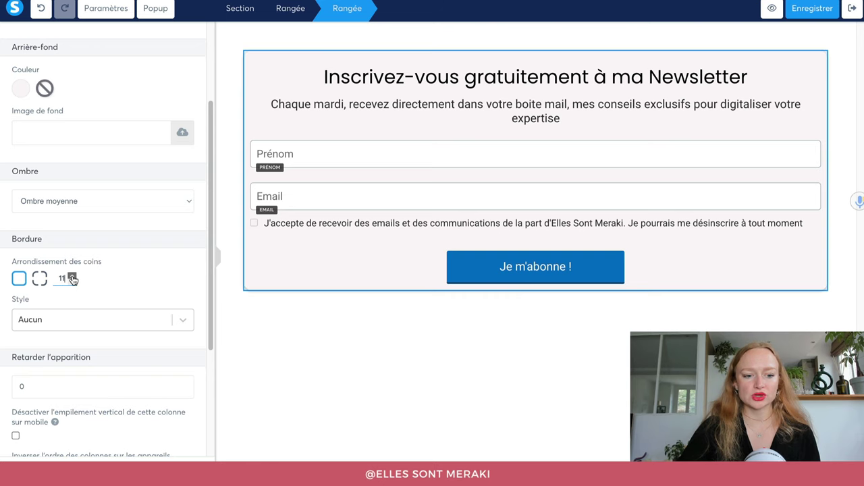
pyautogui.click(73, 277)
pyautogui.click(366, 336)
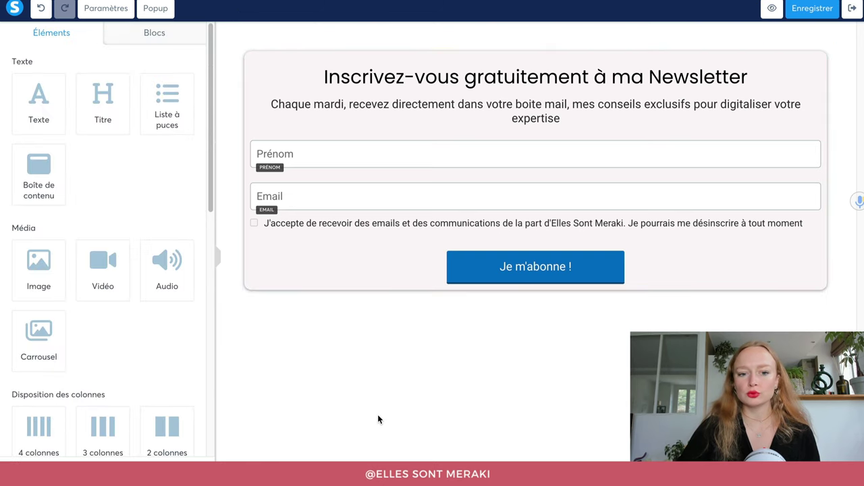
# Set the padding of the sign-up form's row to 26 on all sides
pyautogui.click(248, 60)
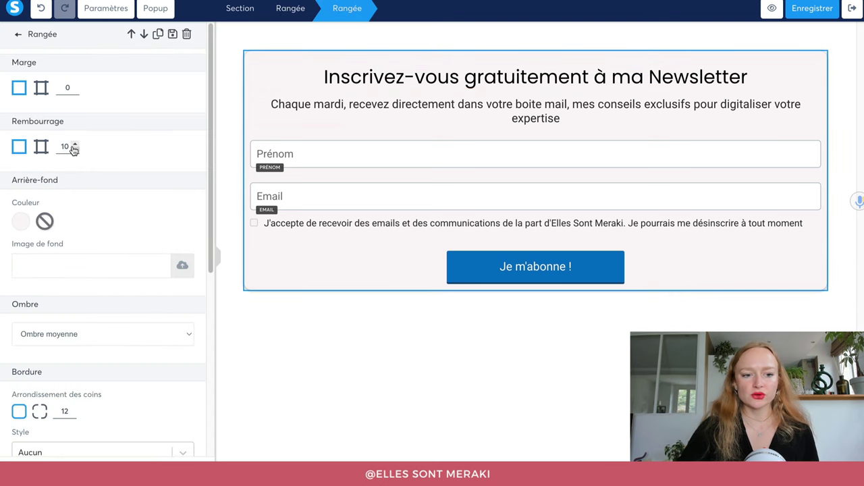
pyautogui.click(75, 146)
pyautogui.click(75, 146)
pyautogui.click(75, 146)
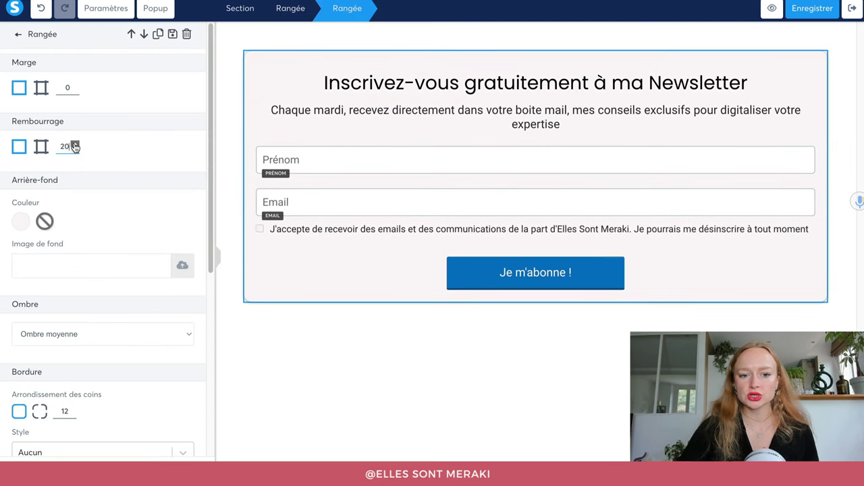
pyautogui.click(75, 146)
pyautogui.click(75, 146)
pyautogui.click(75, 146)
pyautogui.click(75, 146)
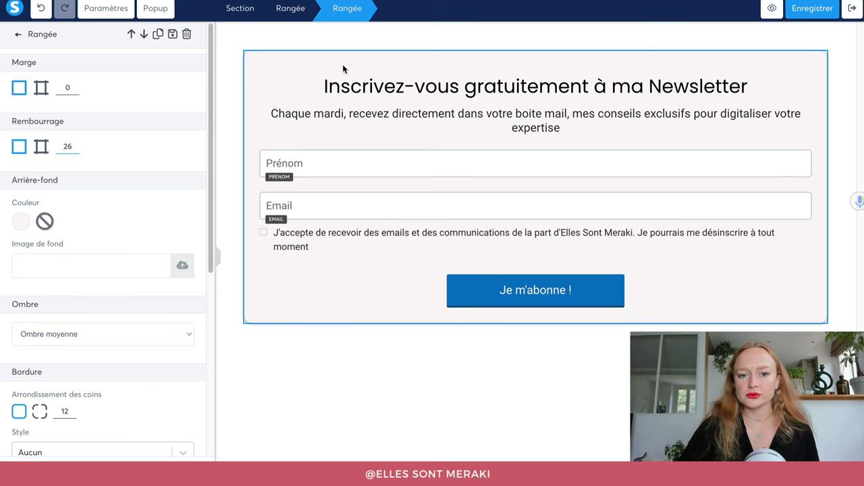
pyautogui.click(348, 364)
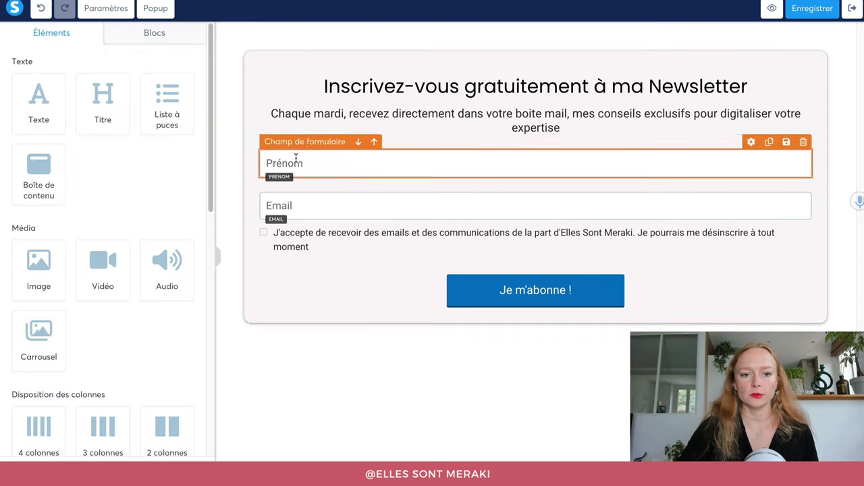
# Change the newsletter title's font to the Google font Playfair Display
pyautogui.click(415, 86)
pyautogui.tripleClick(416, 87)
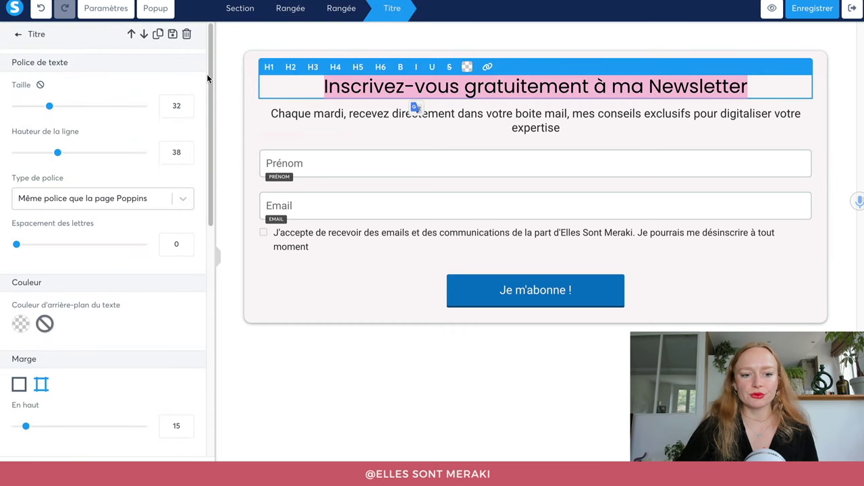
pyautogui.click(102, 205)
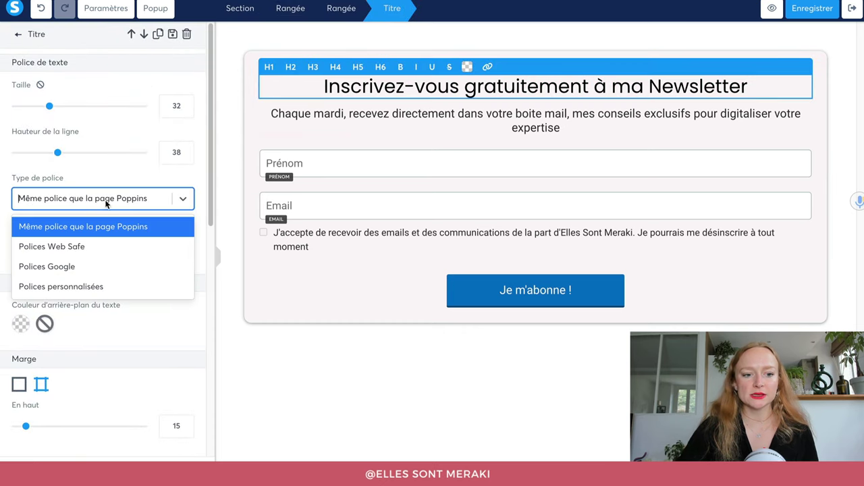
pyautogui.click(89, 266)
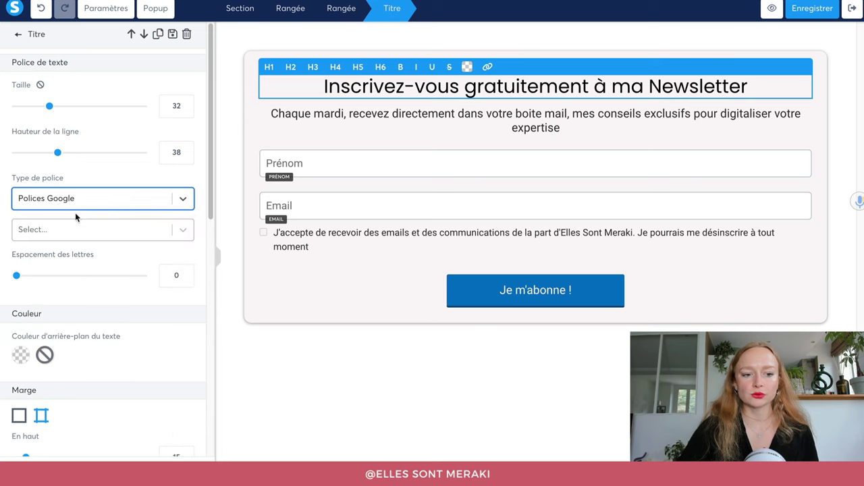
pyautogui.click(71, 230)
pyautogui.write('play')
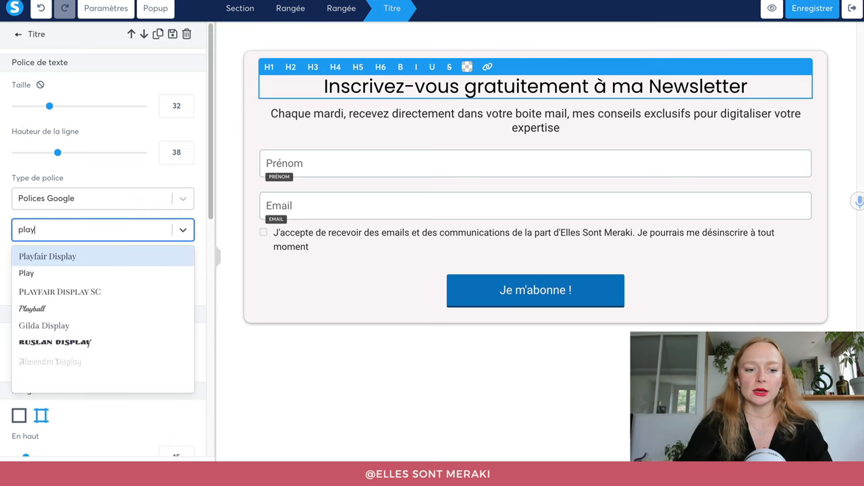
pyautogui.click(56, 255)
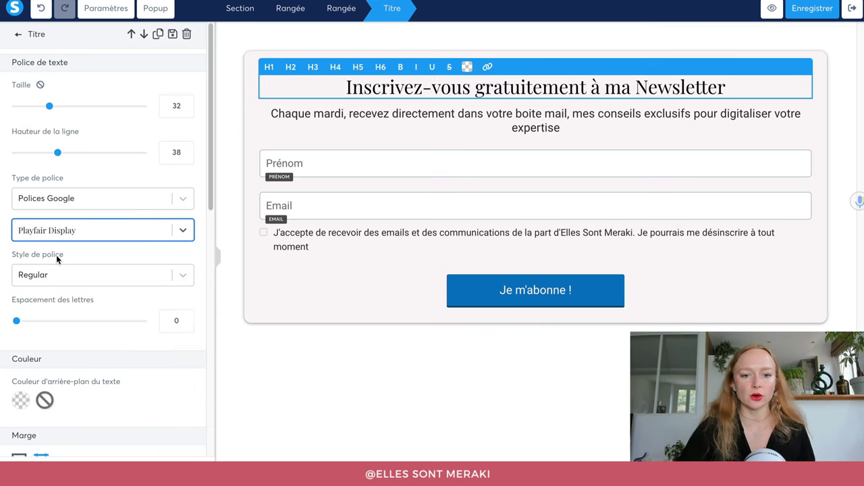
# Make the newsletter title bold and colour its text with the saved rose D76D72
pyautogui.tripleClick(398, 91)
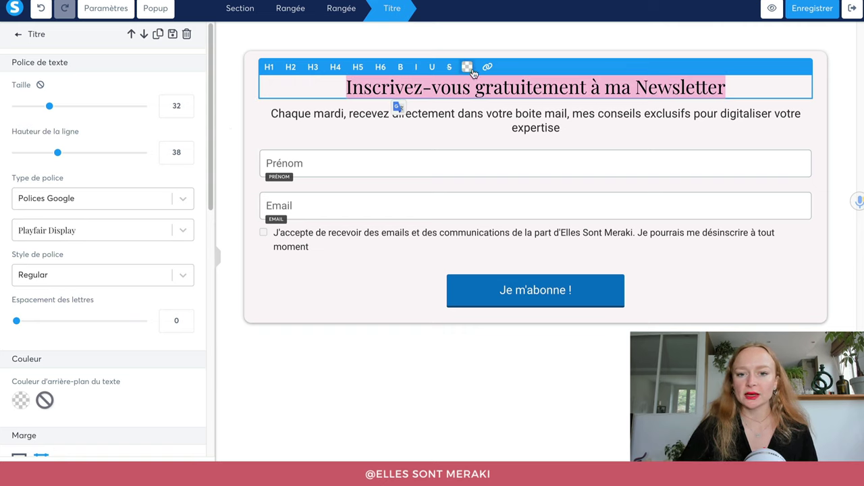
pyautogui.click(400, 67)
pyautogui.click(469, 68)
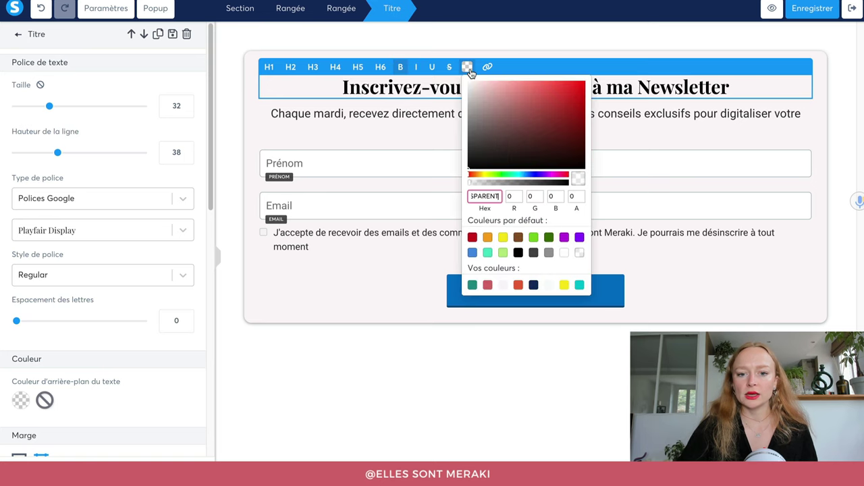
pyautogui.click(487, 285)
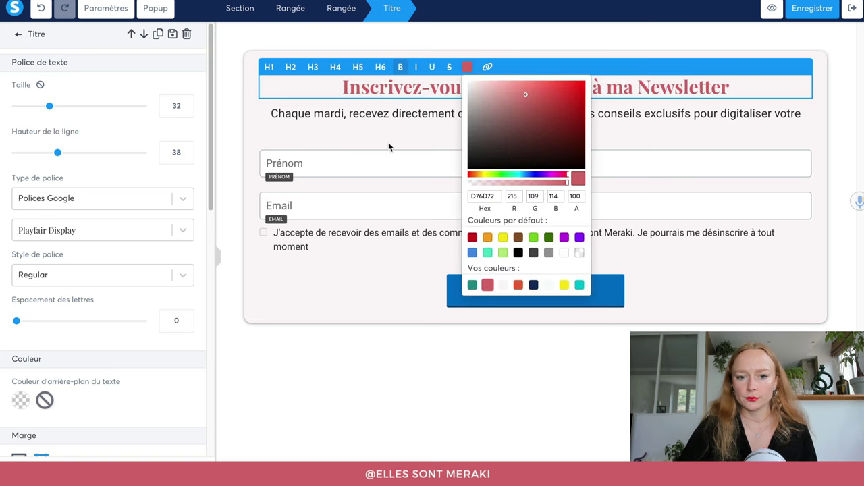
pyautogui.click(388, 136)
# Change the description text's font to the Google font Montserrat
pyautogui.tripleClick(435, 118)
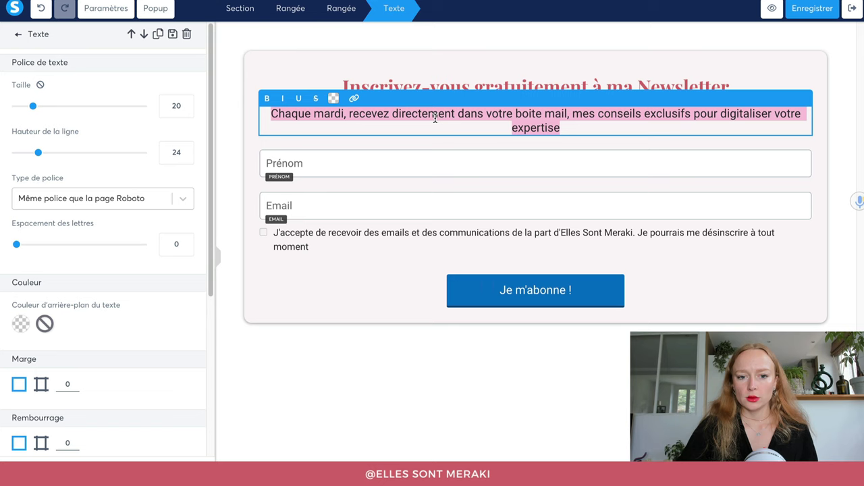
pyautogui.click(135, 194)
pyautogui.click(96, 268)
pyautogui.click(66, 226)
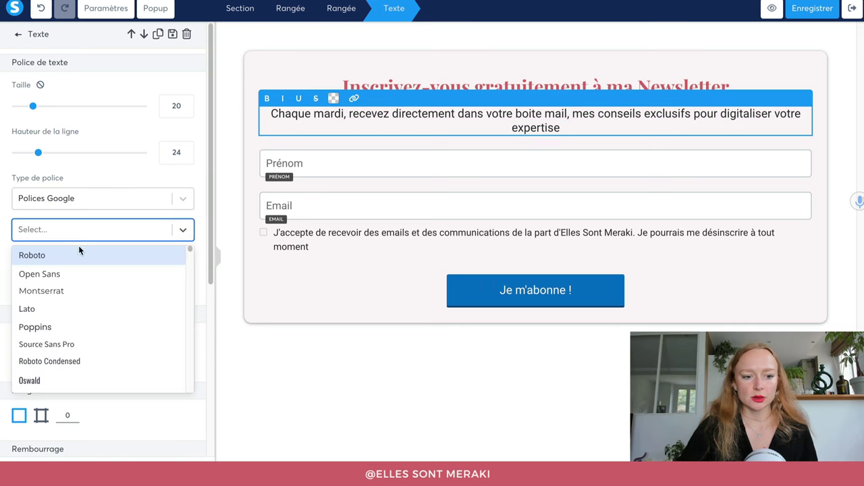
pyautogui.click(88, 289)
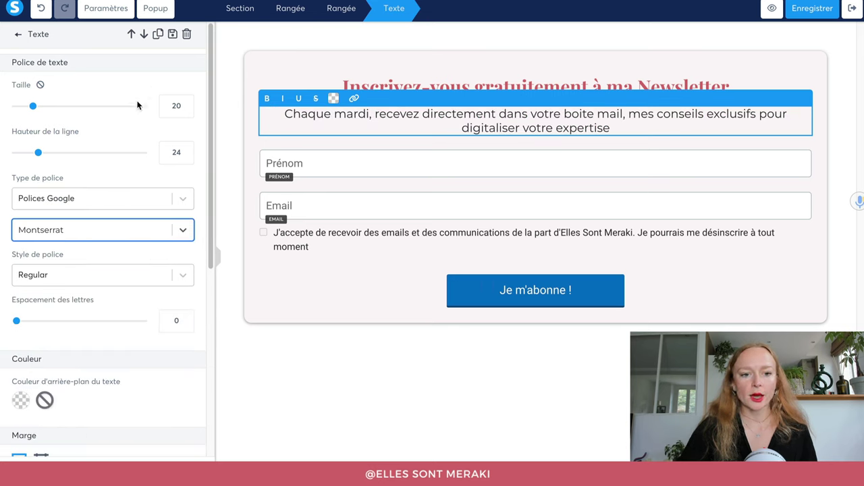
# Set the description text's font size to 19 and increase its line height to space out the two lines
pyautogui.click(184, 112)
pyautogui.click(187, 149)
pyautogui.click(187, 150)
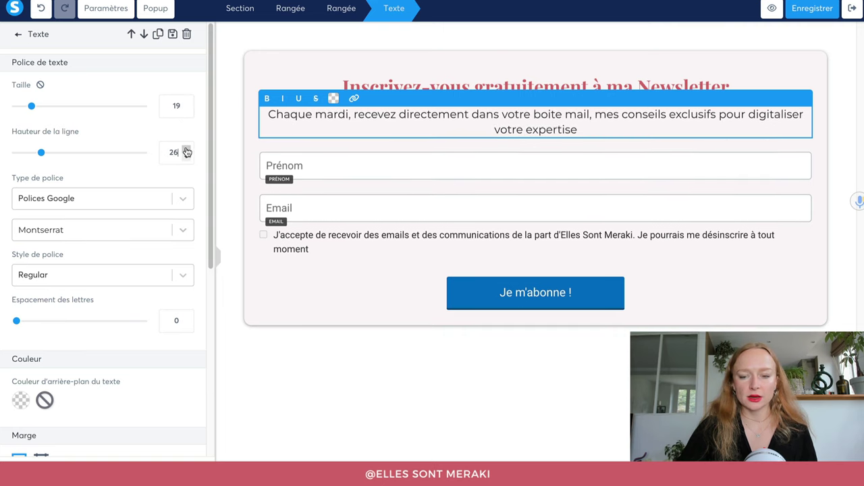
pyautogui.click(187, 149)
pyautogui.click(187, 150)
pyautogui.click(187, 149)
pyautogui.click(188, 149)
pyautogui.click(187, 149)
pyautogui.click(187, 150)
pyautogui.click(405, 44)
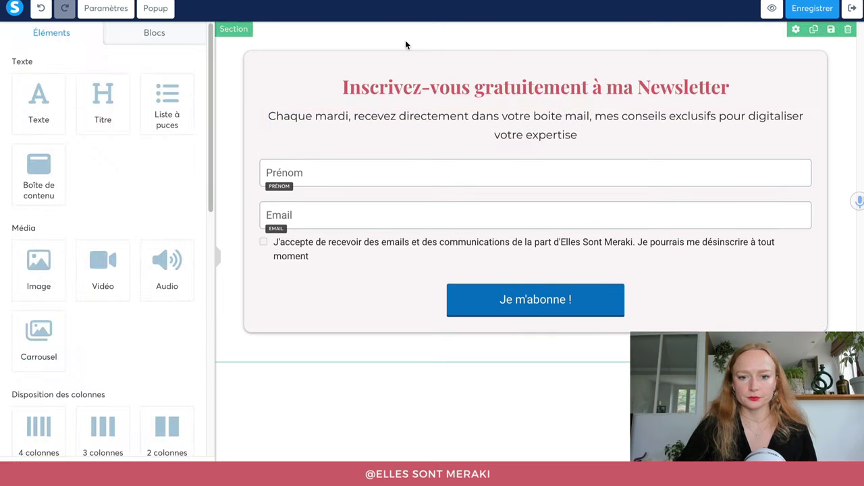
# Review the Prénom field's settings, including the optional setting, text size, colours, margins, corner rounding, shadow and border
pyautogui.click(360, 169)
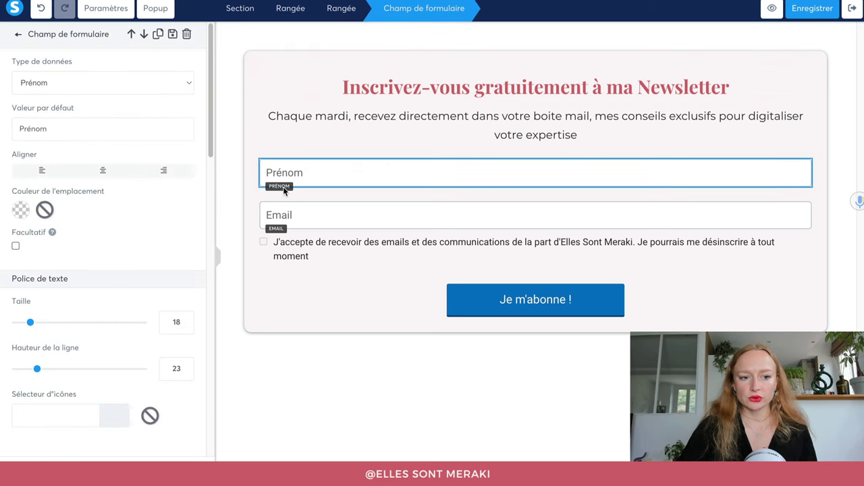
pyautogui.scroll(-3, 63, 193)
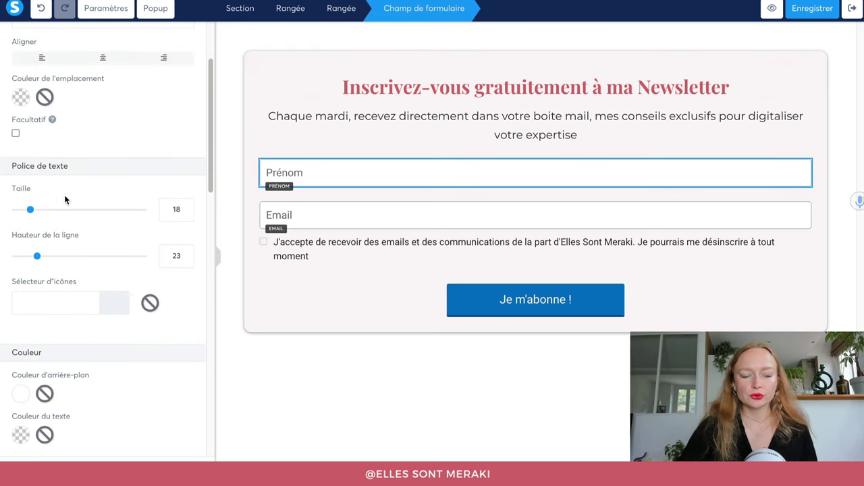
pyautogui.click(16, 136)
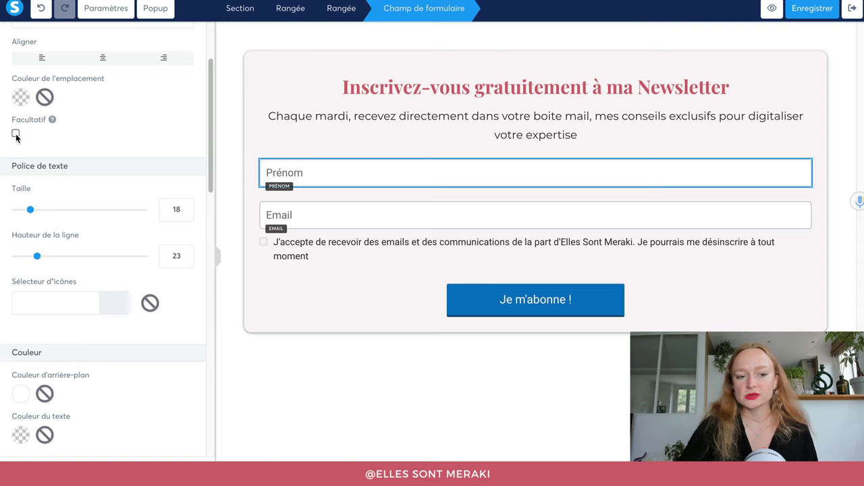
pyautogui.scroll(-1, 29, 135)
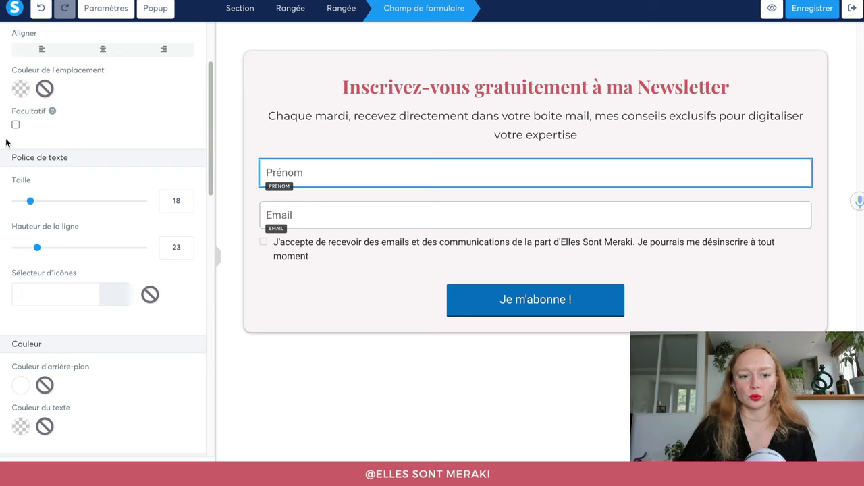
pyautogui.scroll(-3, 106, 233)
pyautogui.scroll(-6, 105, 234)
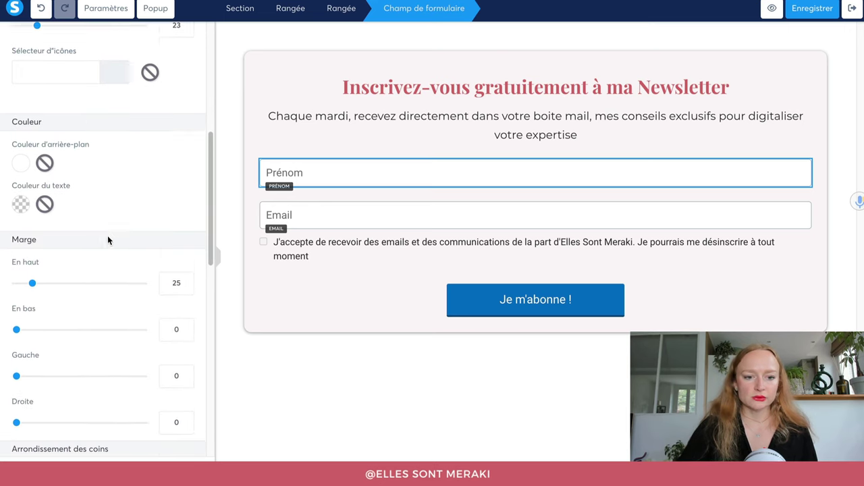
pyautogui.scroll(-1, 128, 216)
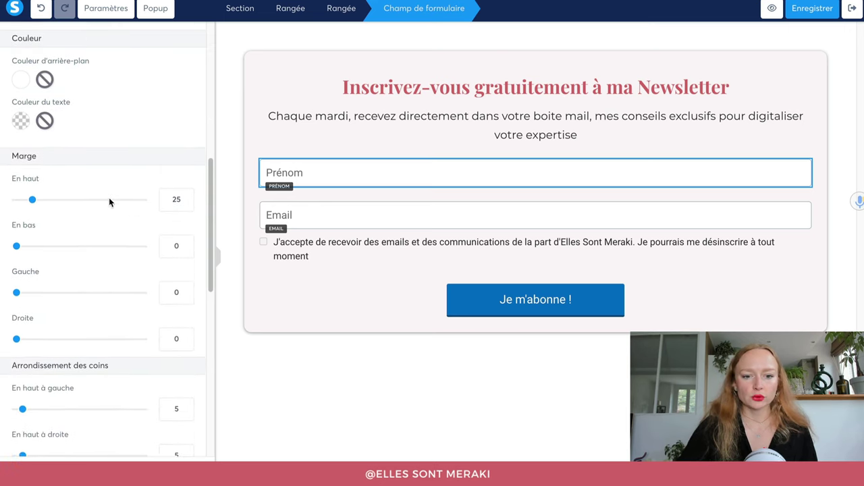
pyautogui.scroll(-12, 47, 274)
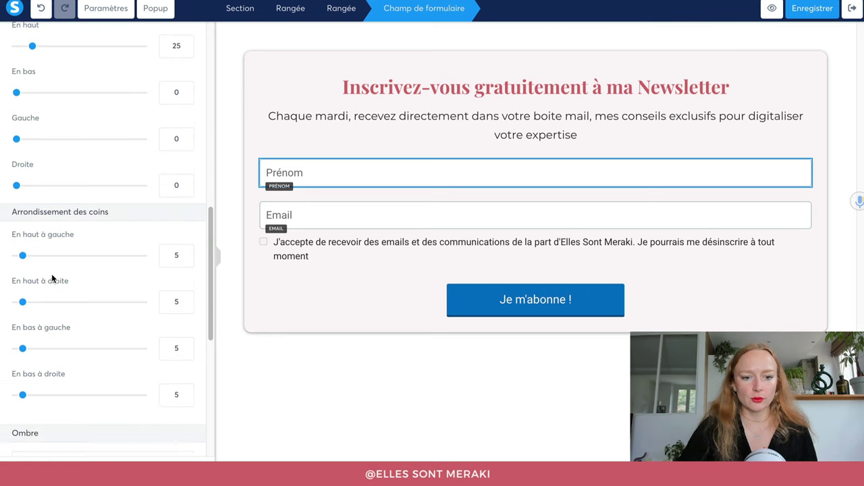
pyautogui.scroll(-1, 48, 230)
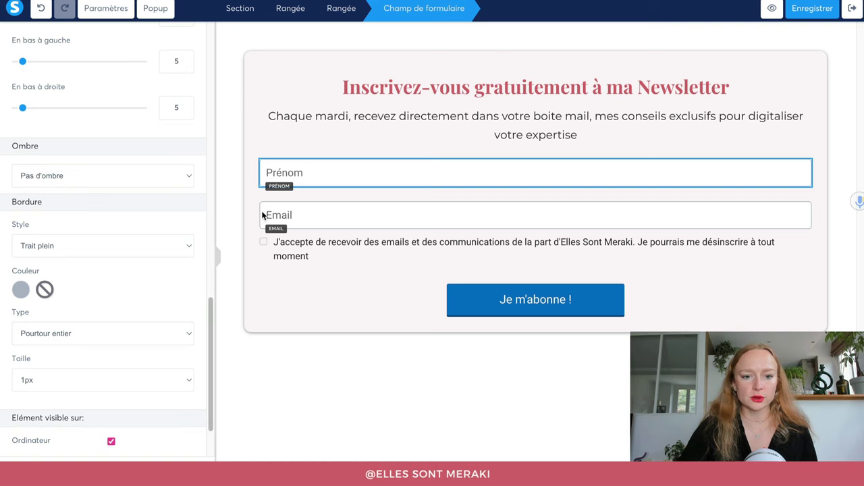
# Colour the Prénom field's border with the saved rose D76D72 and set its thickness to 2px
pyautogui.click(21, 288)
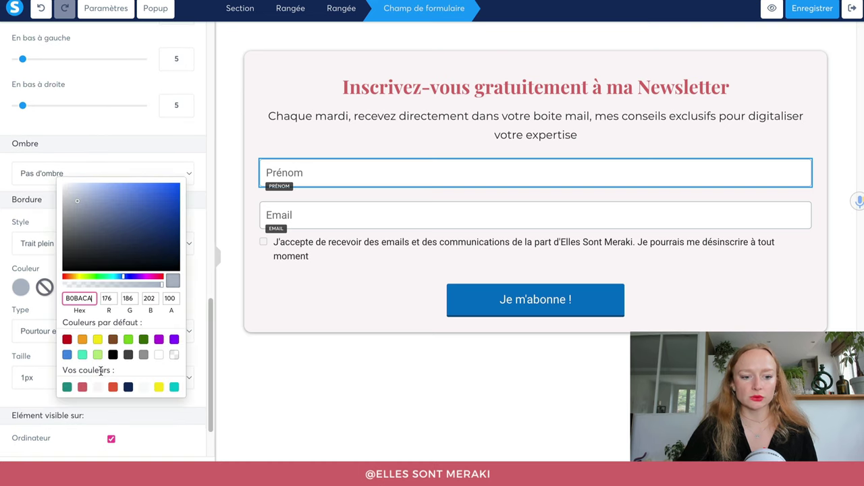
pyautogui.click(82, 387)
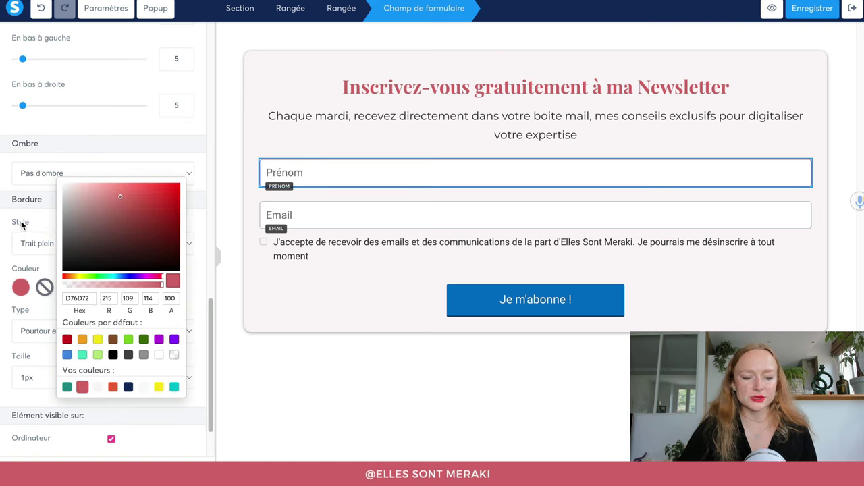
pyautogui.click(42, 277)
pyautogui.scroll(-2, 81, 328)
pyautogui.click(58, 307)
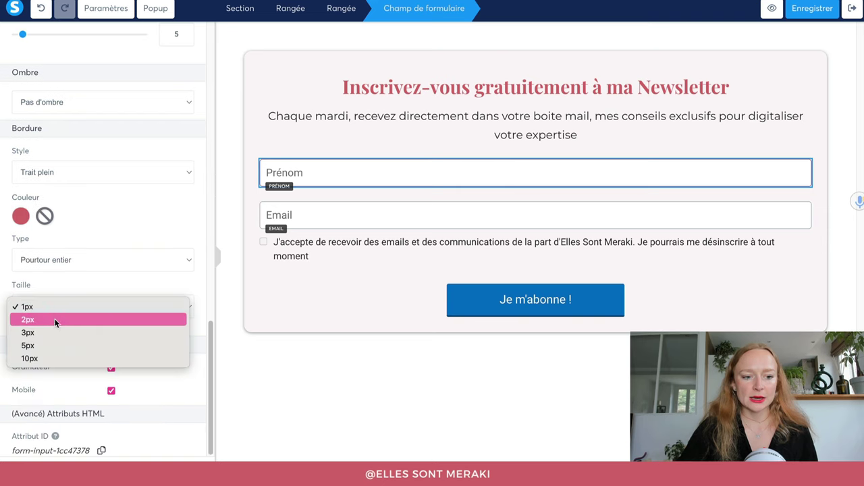
pyautogui.click(55, 320)
# Browse the icon library available for the Prénom field without choosing an icon
pyautogui.scroll(4, 142, 232)
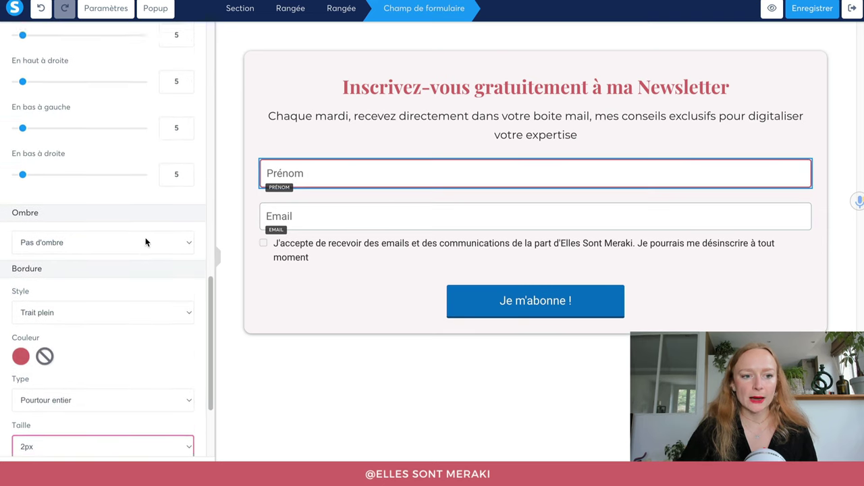
pyautogui.scroll(10, 146, 242)
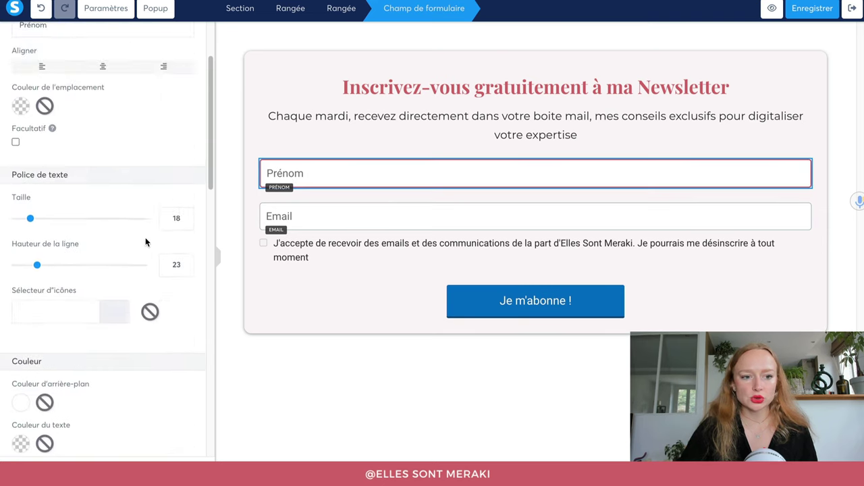
pyautogui.scroll(-3, 74, 209)
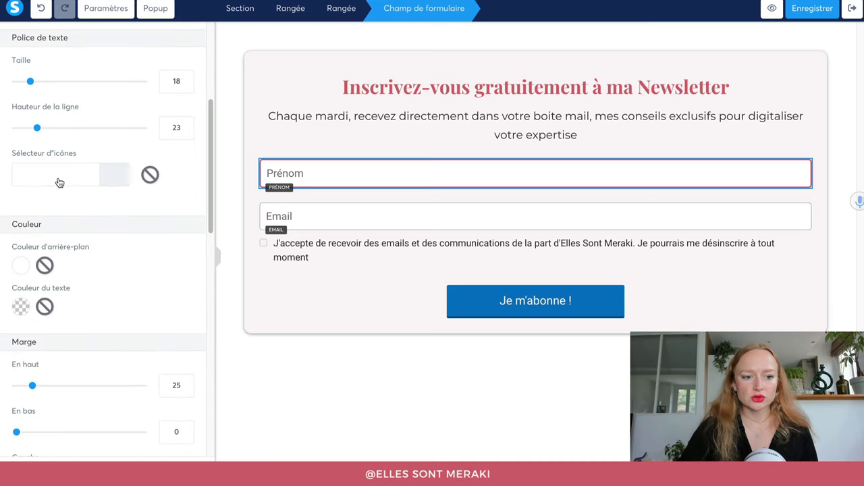
pyautogui.click(59, 183)
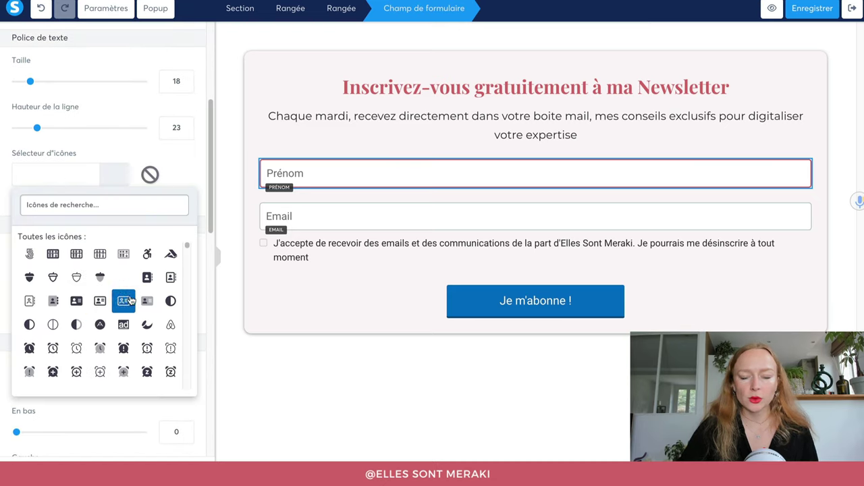
pyautogui.scroll(-5, 129, 294)
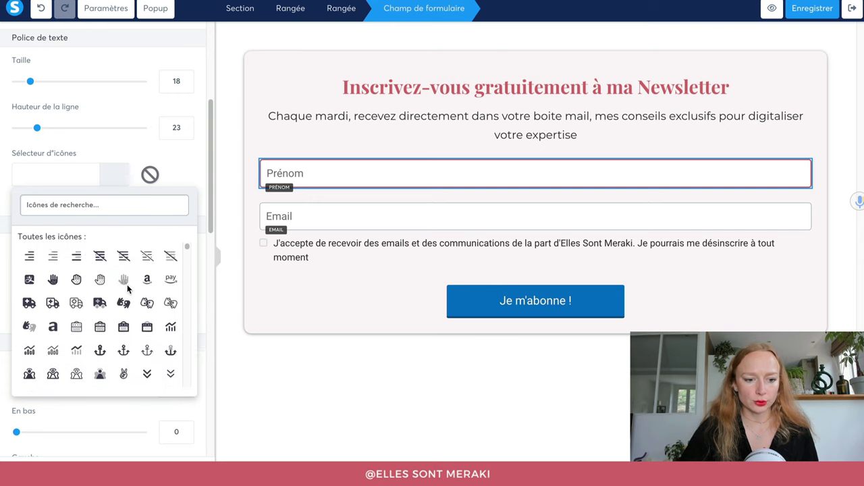
pyautogui.scroll(-8, 128, 289)
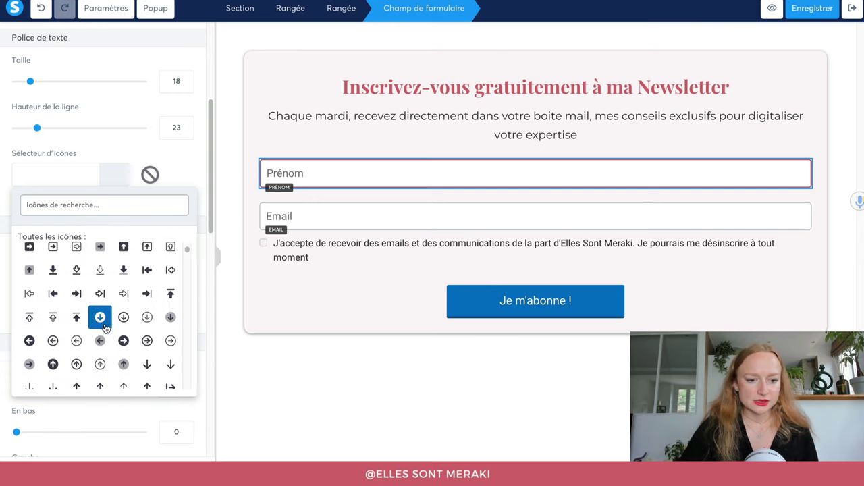
pyautogui.scroll(-5, 105, 328)
pyautogui.click(94, 151)
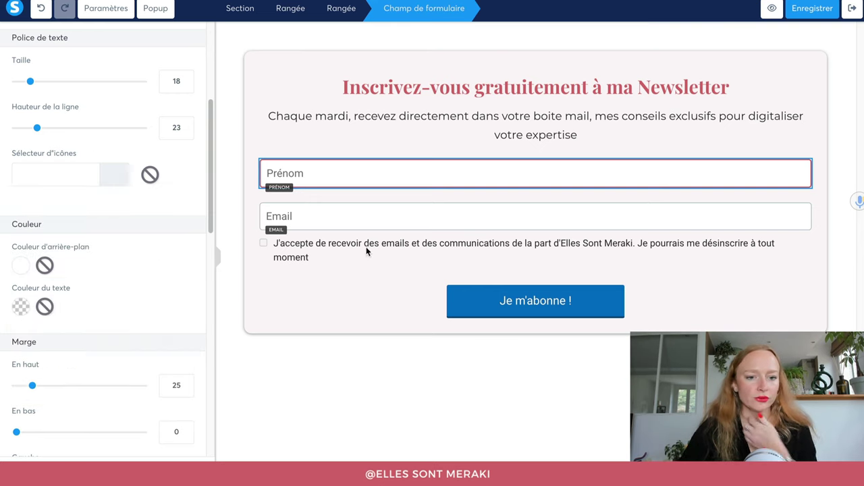
# Look through the Prénom field's text, colour, margin and corner settings, then leave its settings
pyautogui.scroll(5, 111, 165)
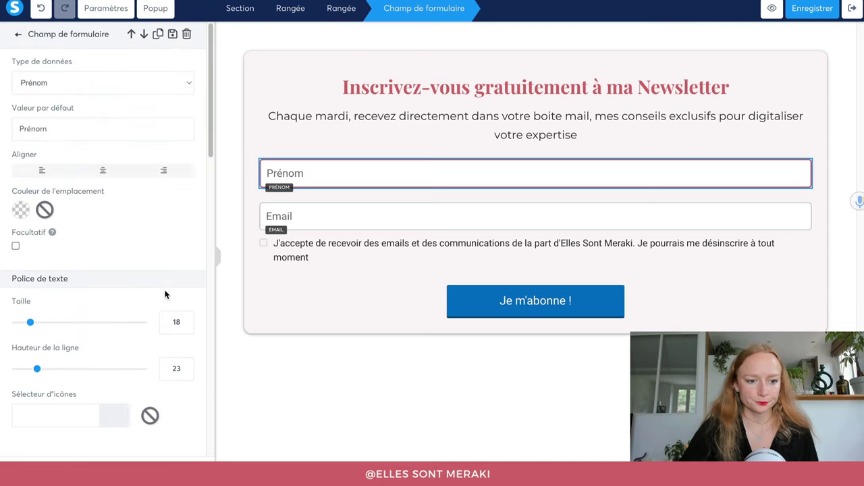
pyautogui.scroll(-6, 165, 295)
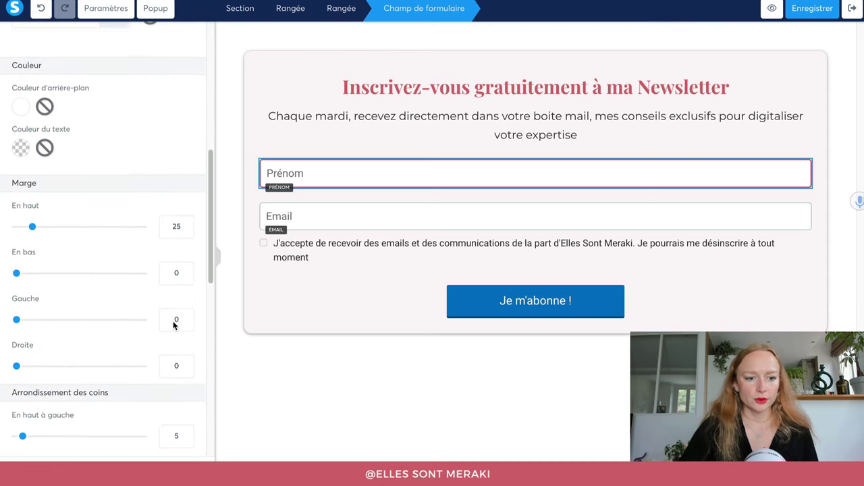
pyautogui.scroll(-6, 173, 321)
pyautogui.scroll(5, 173, 321)
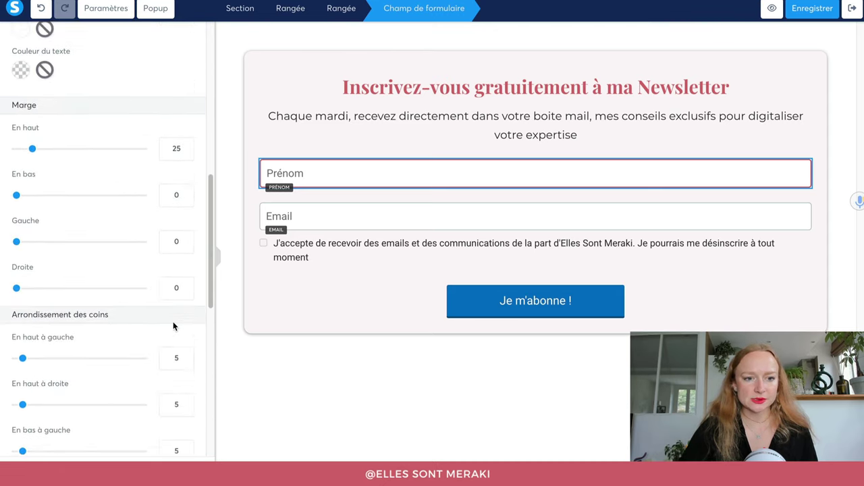
pyautogui.scroll(5, 173, 321)
pyautogui.click(230, 294)
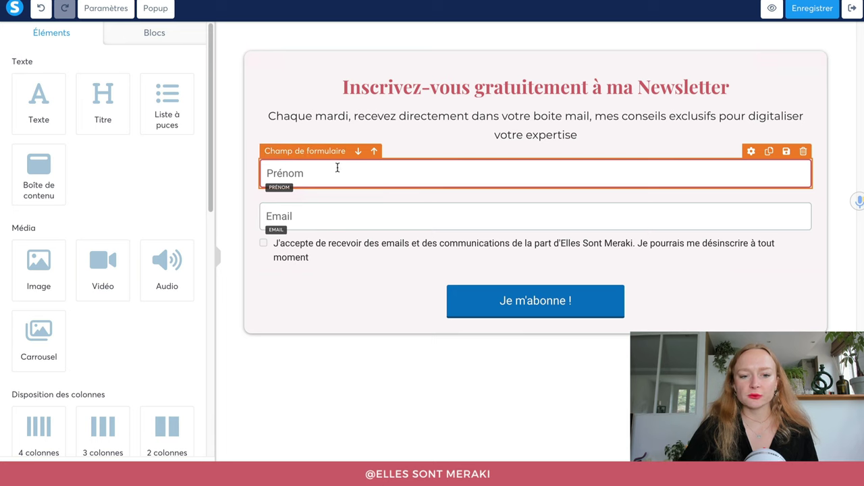
# Duplicate the styled Prénom field and set the copy's data type to Email
pyautogui.click(299, 171)
pyautogui.press('Escape')
pyautogui.click(768, 153)
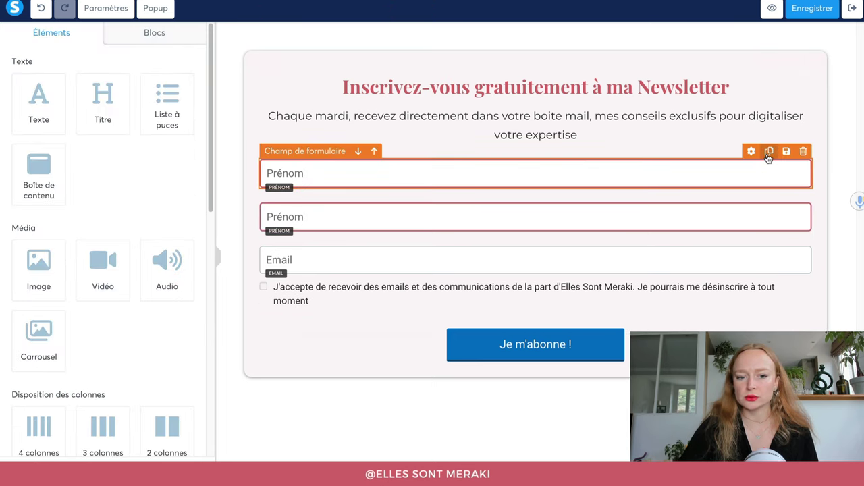
pyautogui.click(462, 217)
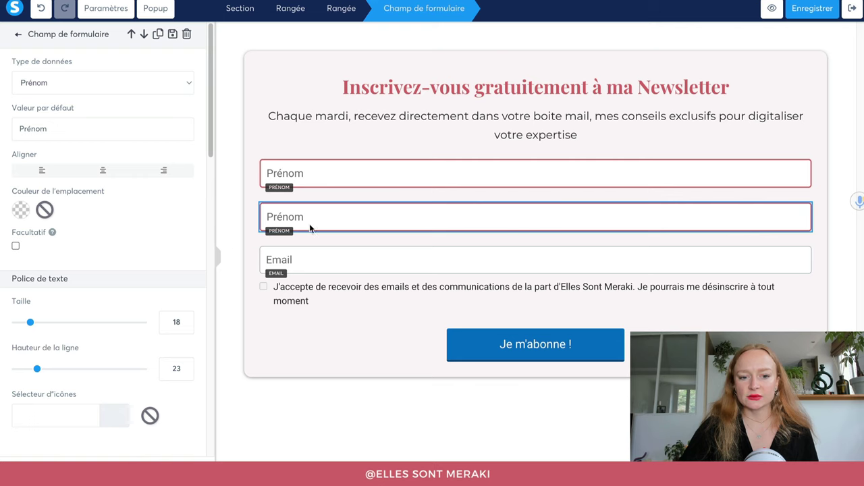
pyautogui.click(69, 90)
pyautogui.click(53, 70)
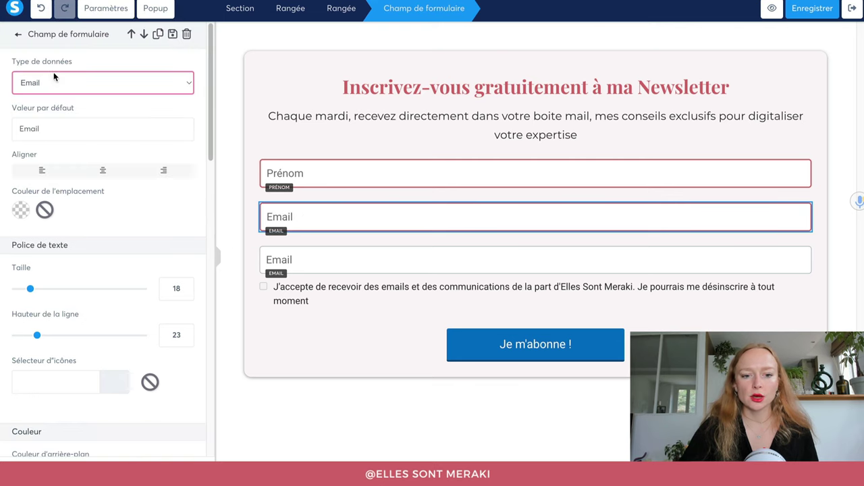
# Search the icon library and add the mail-bulk icon to the new Email field
pyautogui.scroll(-1, 108, 210)
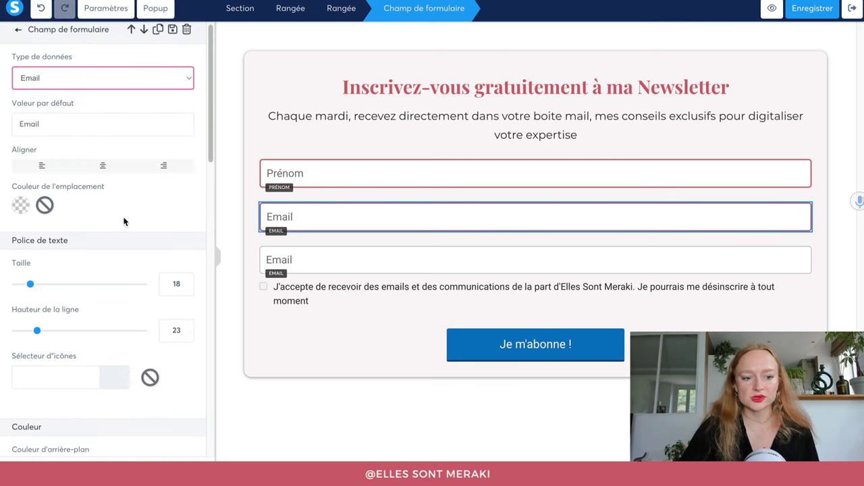
pyautogui.scroll(-2, 127, 224)
pyautogui.click(70, 316)
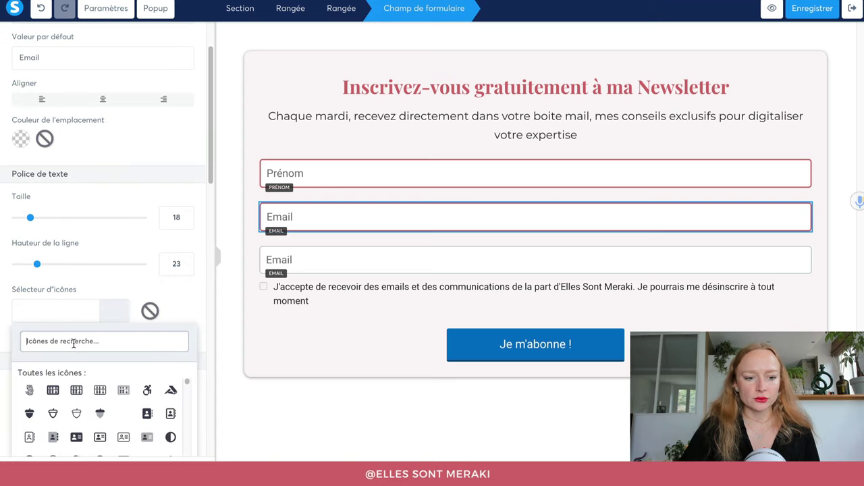
pyautogui.write('mail')
pyautogui.press('BackSpace')
pyautogui.press('BackSpace')
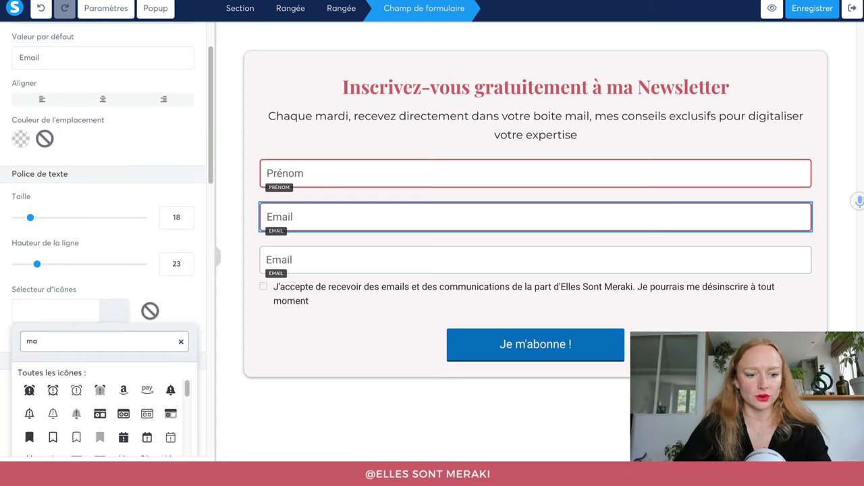
pyautogui.press('BackSpace')
pyautogui.press('BackSpace')
pyautogui.write('lett')
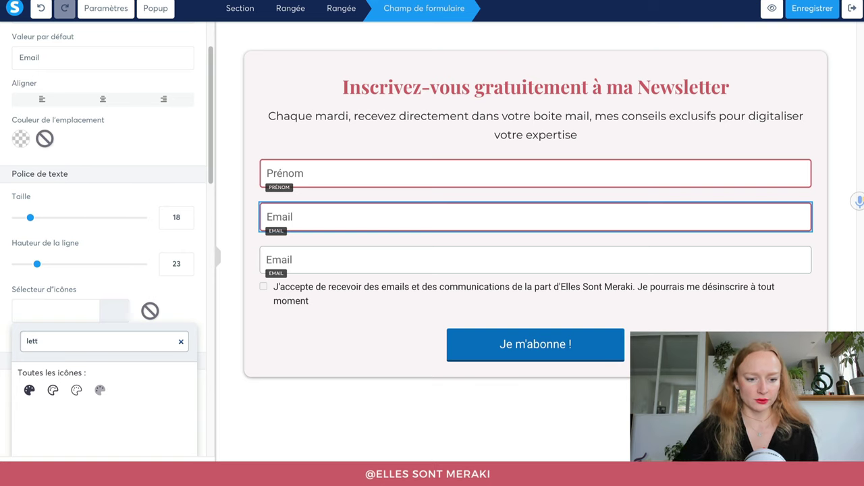
pyautogui.click(53, 389)
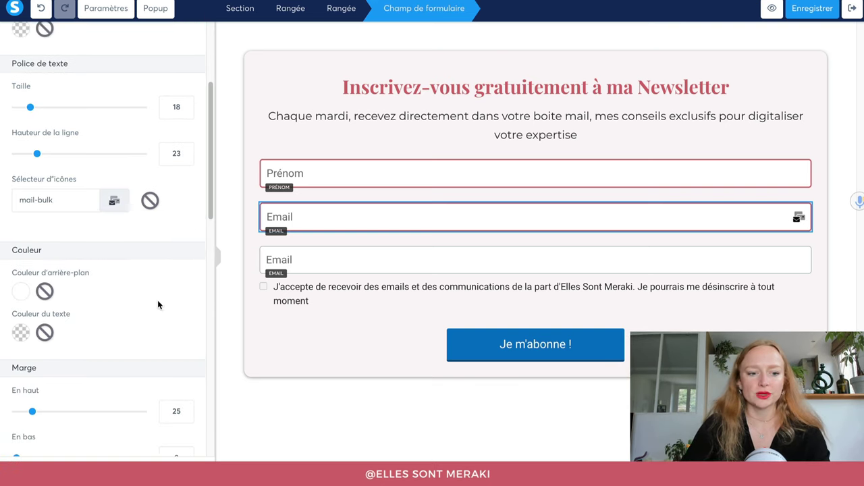
pyautogui.scroll(-1, 141, 286)
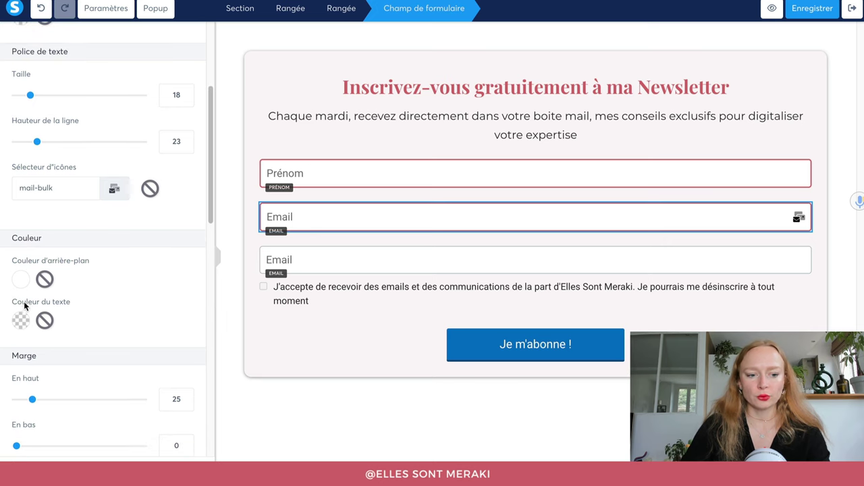
pyautogui.scroll(-3, 119, 295)
# Delete the original grey-bordered Email field below the new one
pyautogui.click(600, 256)
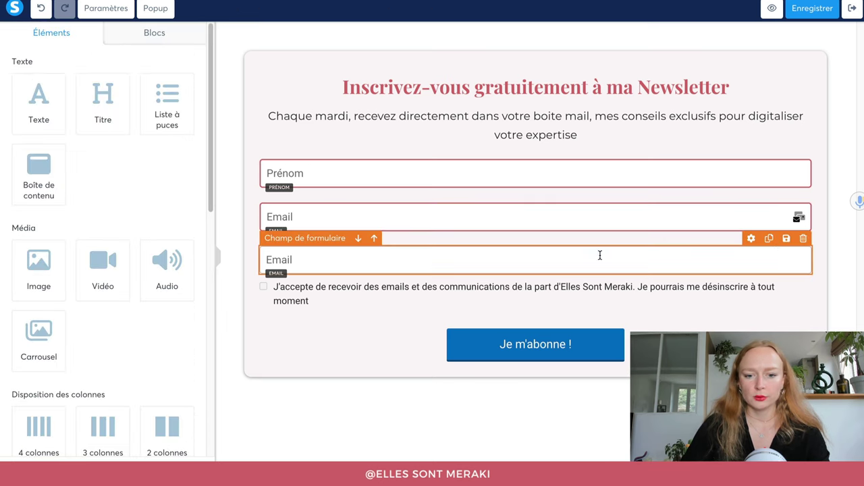
pyautogui.click(803, 240)
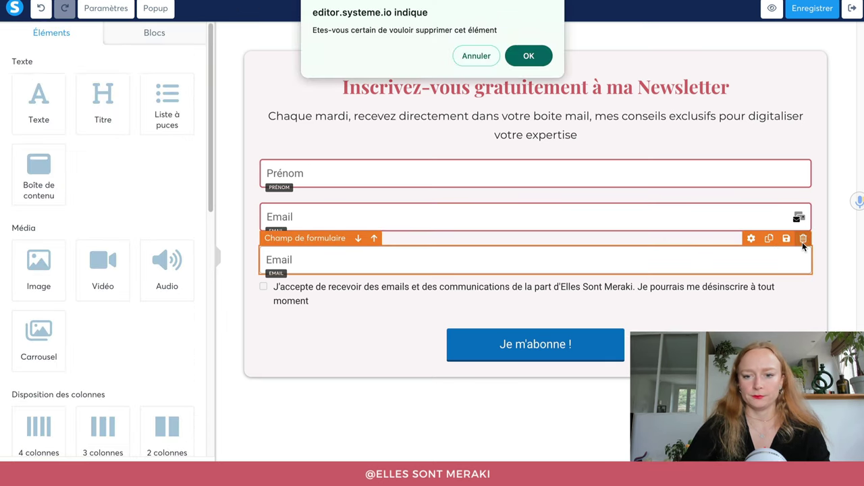
pyautogui.press('Return')
# Change the consent checkbox text's font to the Google font Montserrat
pyautogui.click(396, 263)
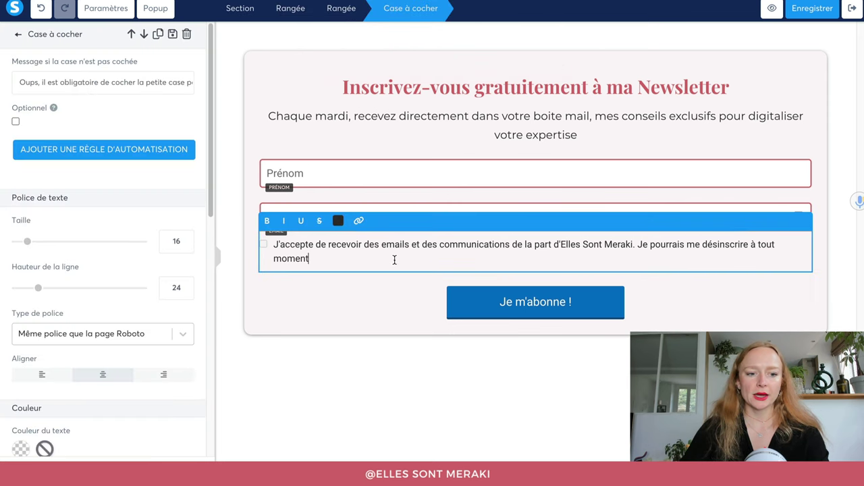
pyautogui.click(125, 339)
pyautogui.click(72, 402)
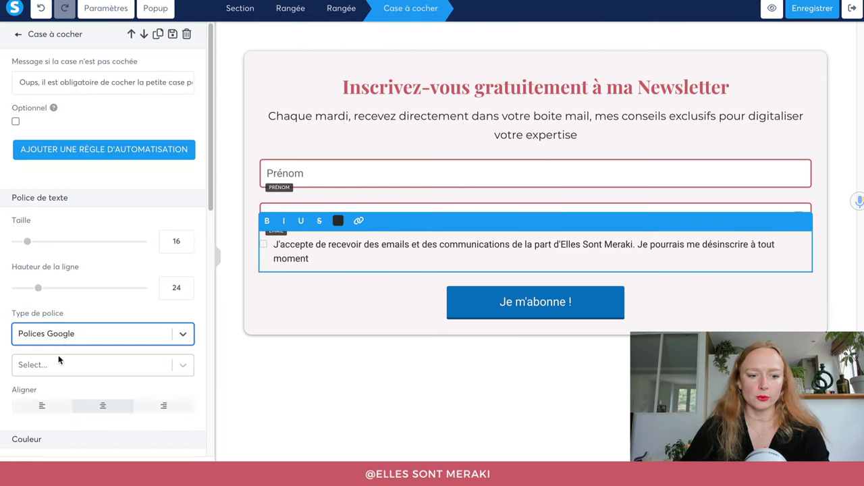
pyautogui.click(53, 366)
pyautogui.write('mon')
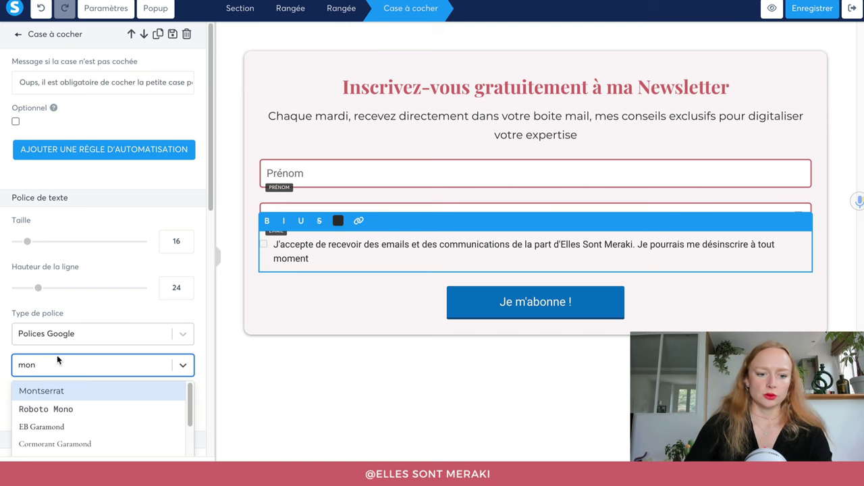
pyautogui.click(51, 387)
pyautogui.click(307, 374)
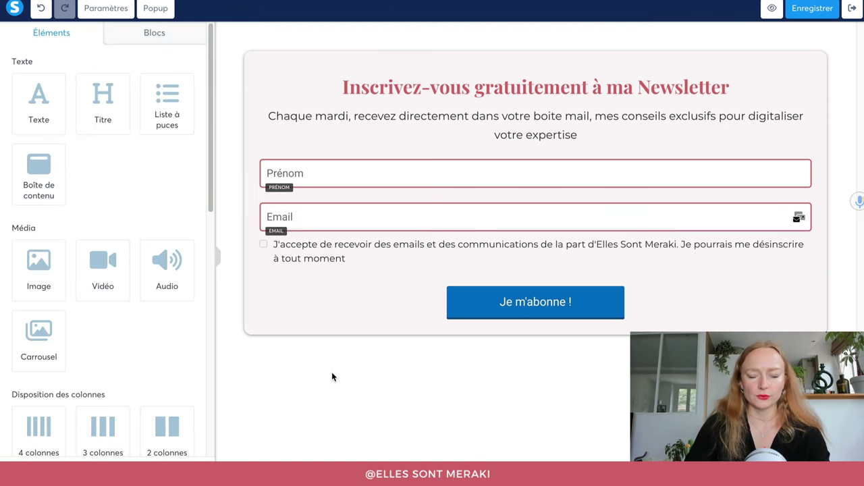
# Set the page's default text font to Montserrat in the page settings
pyautogui.click(297, 174)
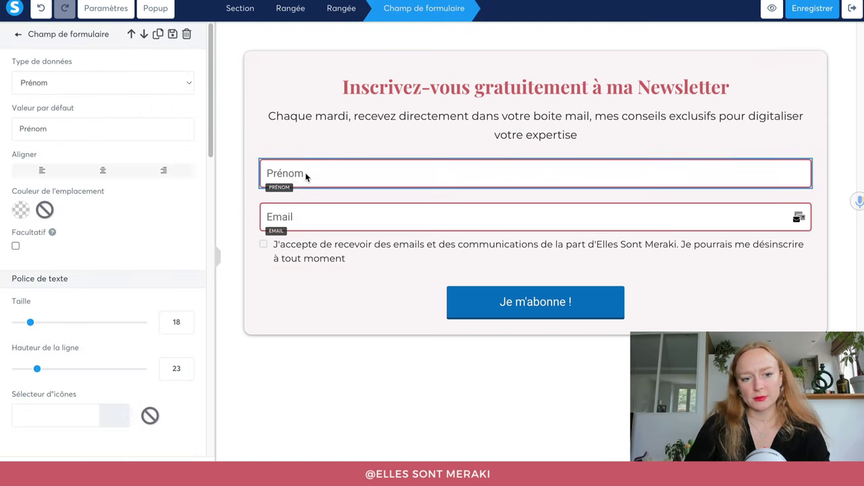
pyautogui.click(106, 10)
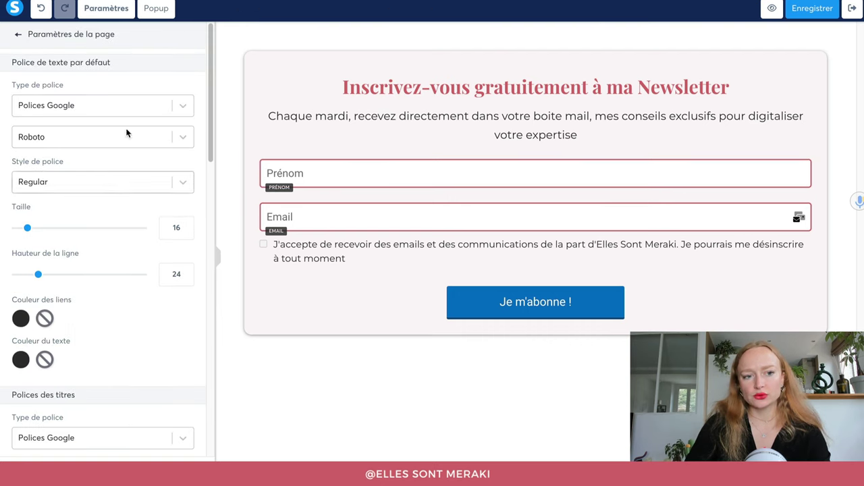
pyautogui.click(28, 137)
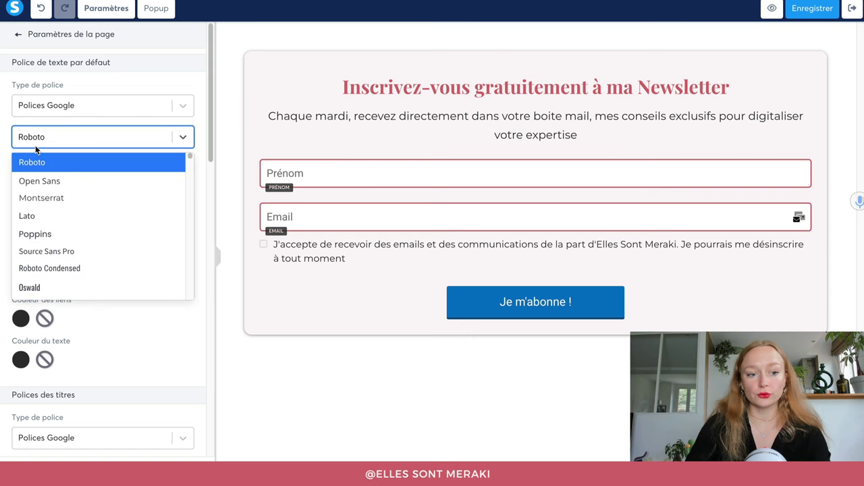
pyautogui.click(41, 196)
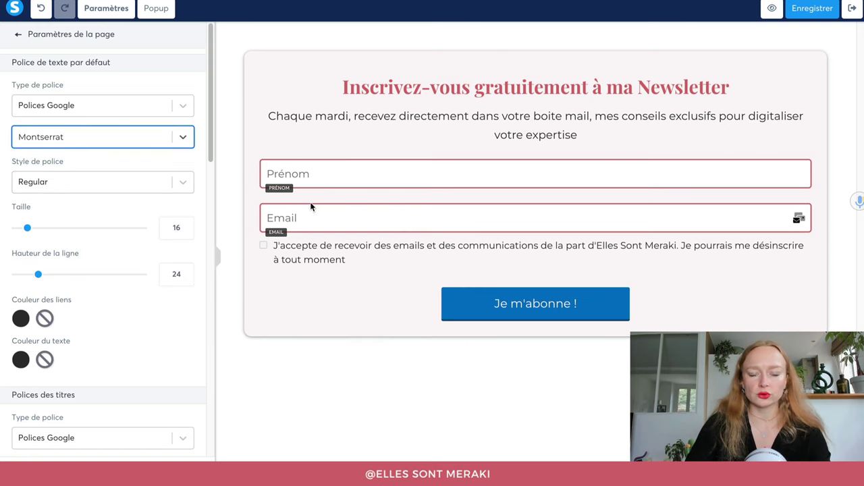
pyautogui.click(316, 330)
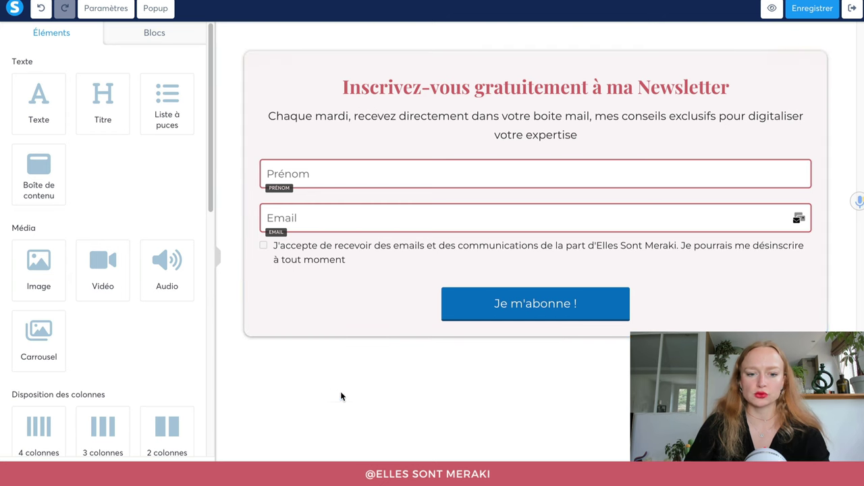
# Reduce the top margin of the "Je m'abonne !" button so it sits closer to the consent text
pyautogui.click(497, 307)
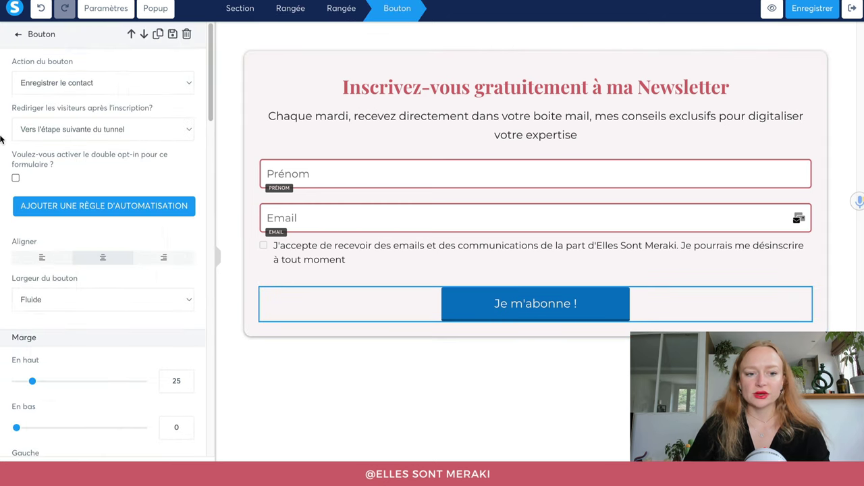
pyautogui.scroll(-3, 43, 350)
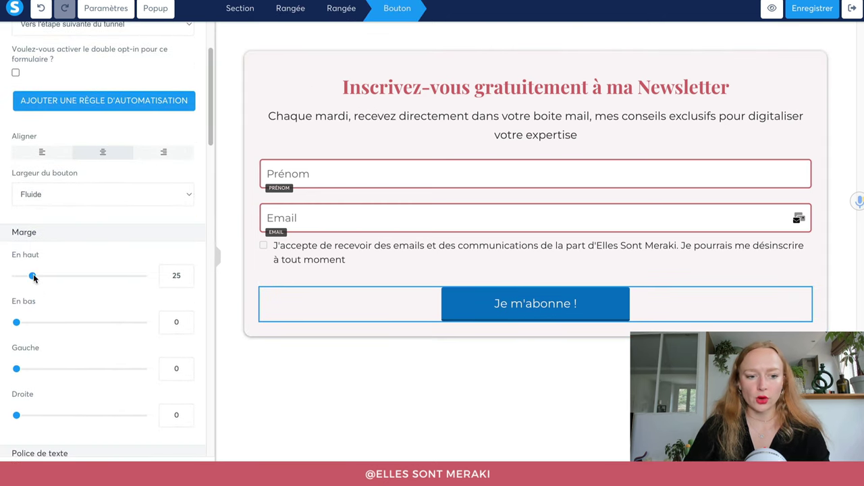
pyautogui.moveTo(32, 276); pyautogui.dragTo(20, 279)
# Set the subscribe button's background to the saved pink-red colour D76D72
pyautogui.scroll(-10, 52, 316)
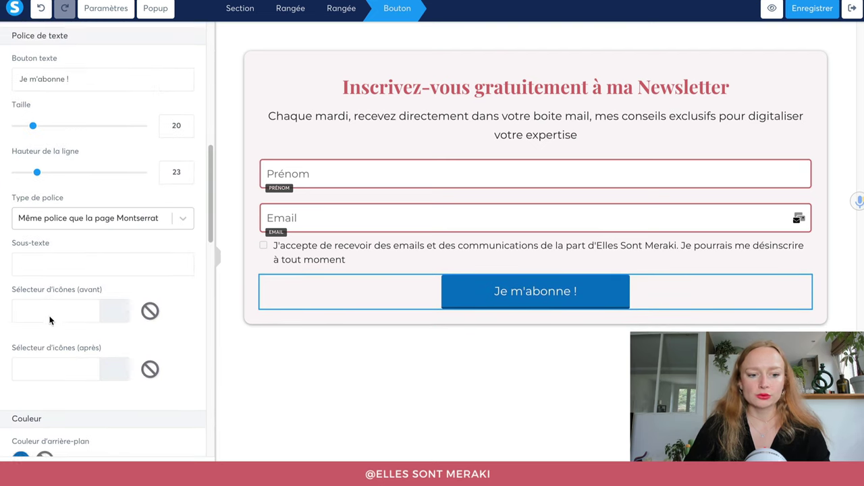
pyautogui.click(19, 233)
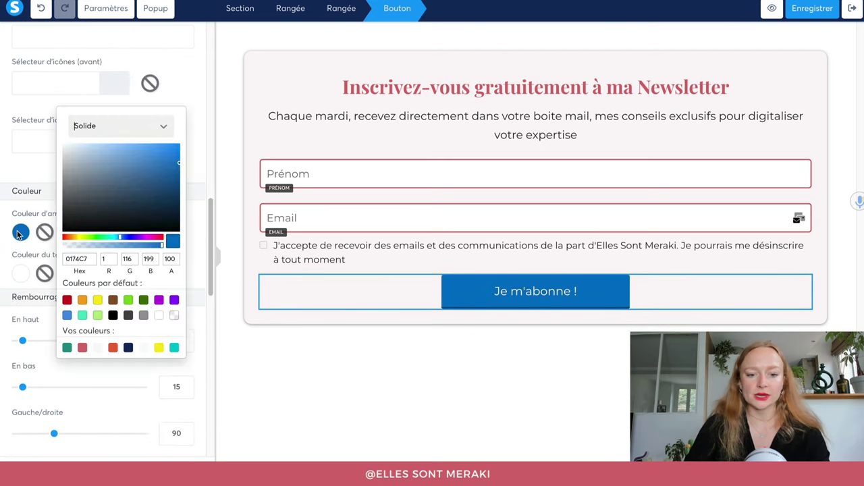
pyautogui.click(82, 348)
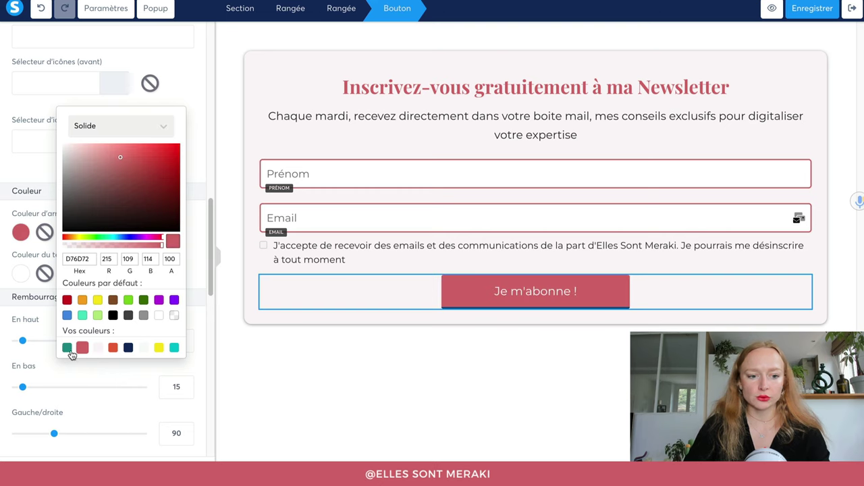
pyautogui.click(29, 319)
# Set the subscribe button's border style to Aucun and give the button a shadow
pyautogui.scroll(-10, 38, 324)
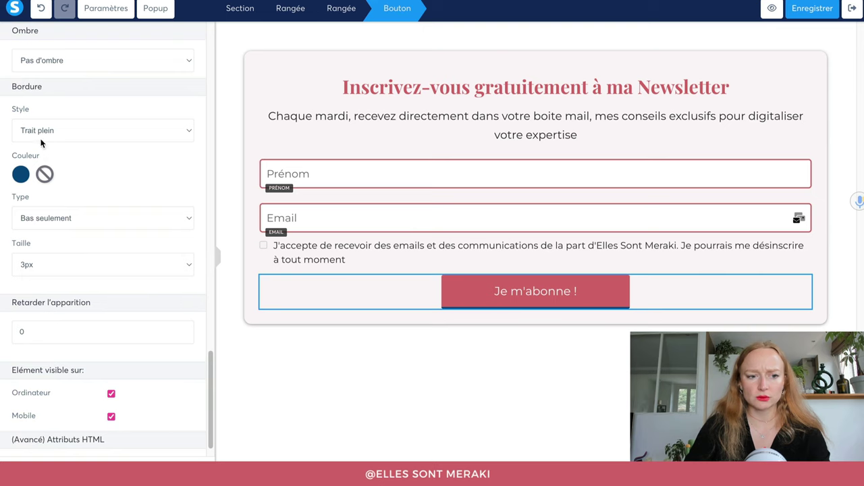
pyautogui.click(41, 139)
pyautogui.click(42, 121)
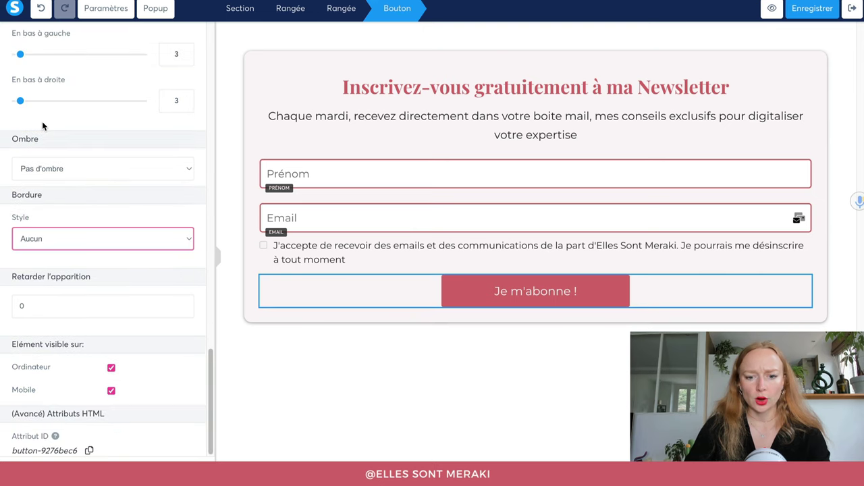
pyautogui.scroll(1, 35, 216)
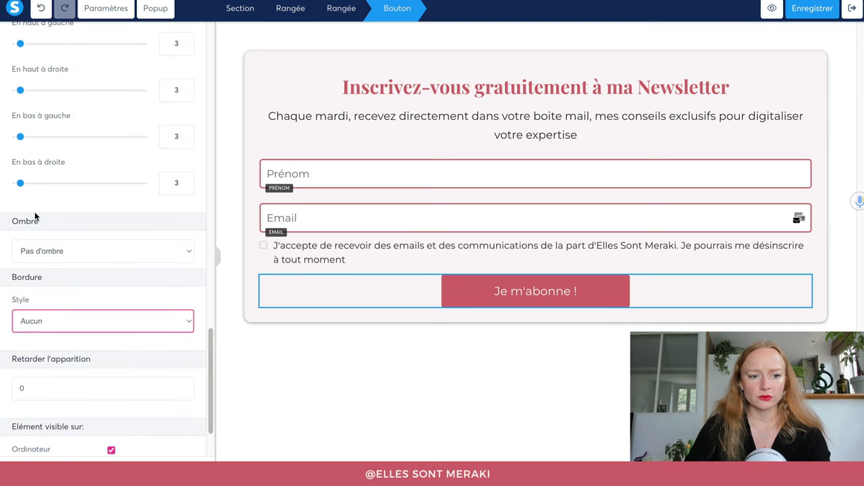
pyautogui.click(42, 256)
pyautogui.click(44, 263)
pyautogui.click(451, 383)
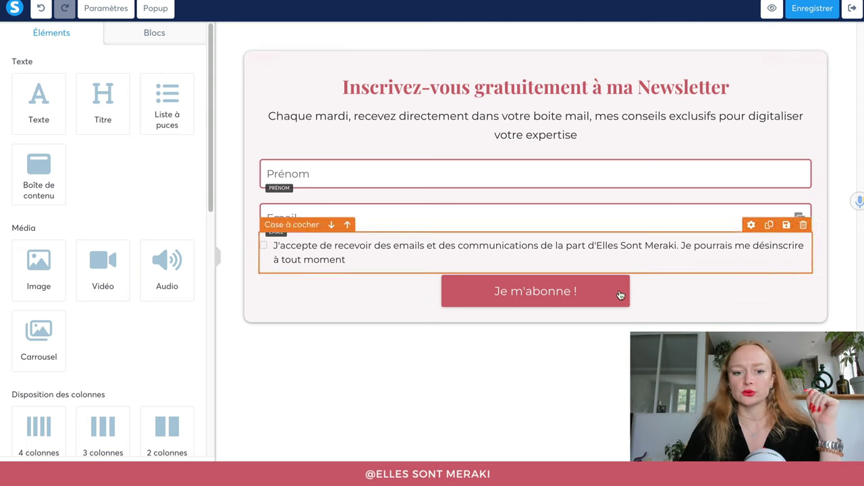
# Save the capture page and exit the editor to the tunnel's step configuration
pyautogui.click(809, 16)
pyautogui.click(810, 16)
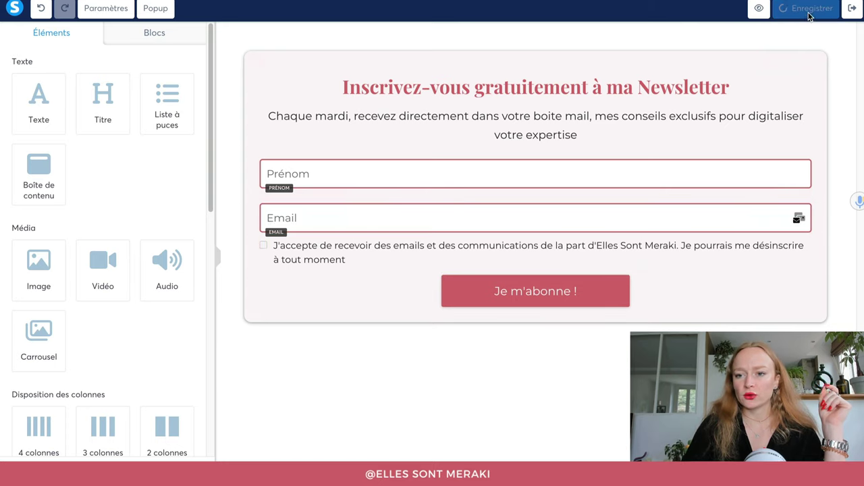
pyautogui.click(850, 12)
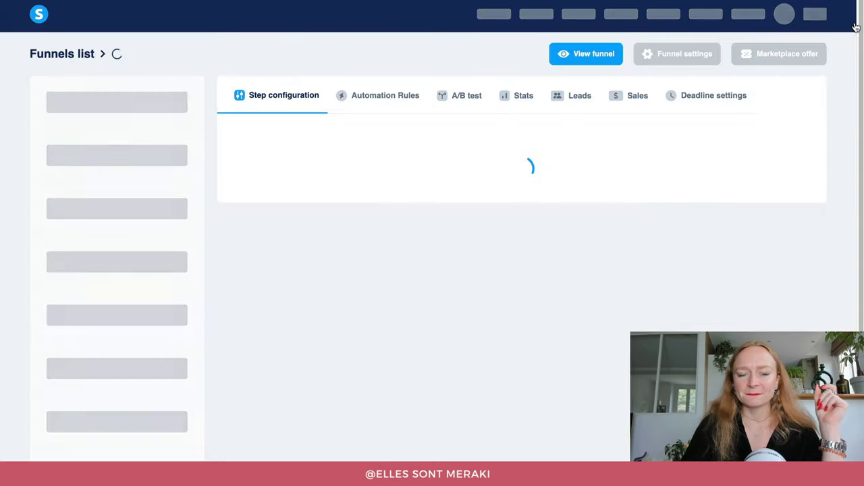
# Duplicate the Inscription newsletter step in the tunnel and confirm the copy
pyautogui.click(185, 94)
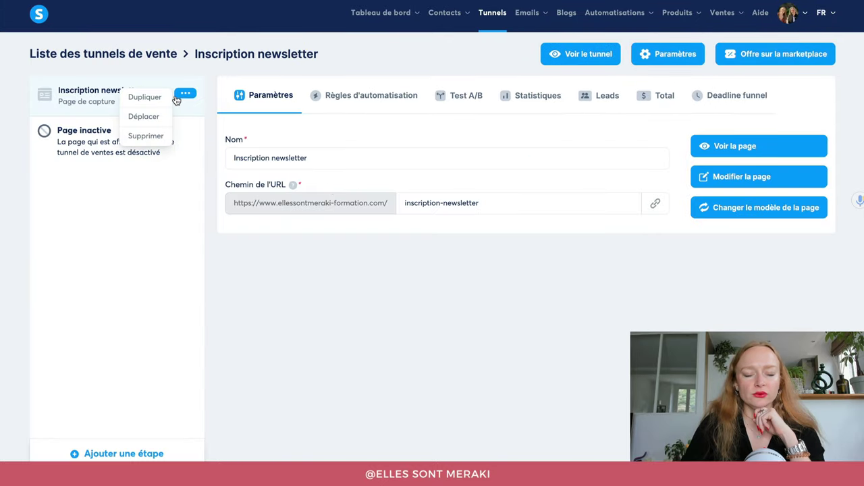
pyautogui.click(150, 99)
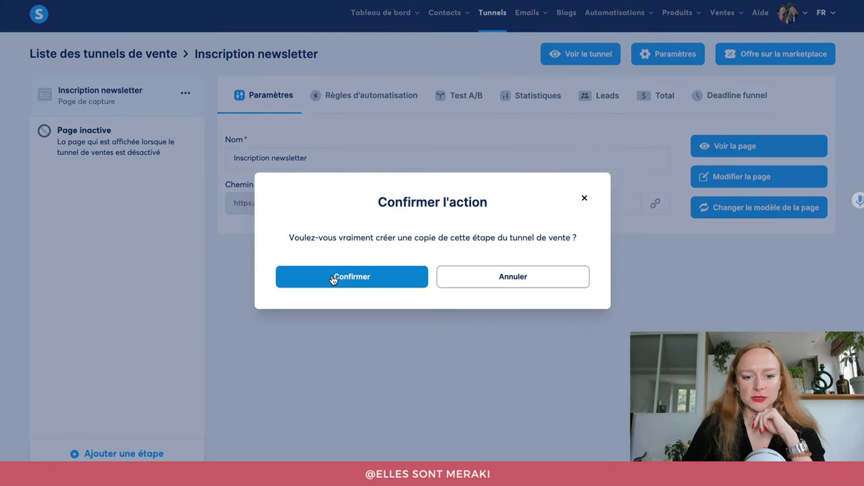
pyautogui.click(331, 277)
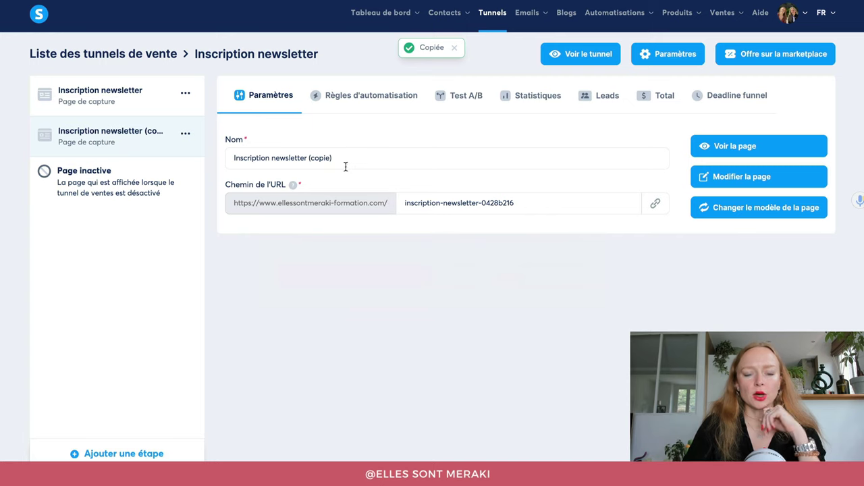
# Rename the copied step "Inscription newsletter confirmation" and set its URL path to inscription-newsletter-confirmation
pyautogui.click(317, 158)
pyautogui.moveTo(306, 158); pyautogui.dragTo(343, 158)
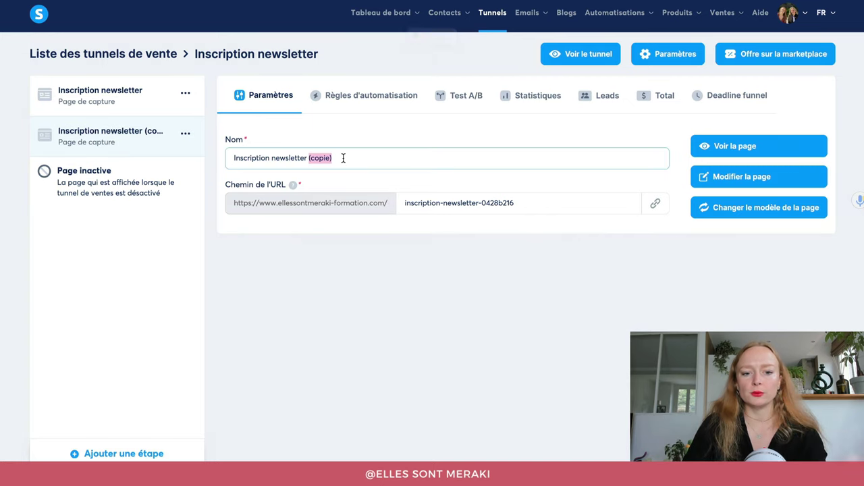
pyautogui.write('me')
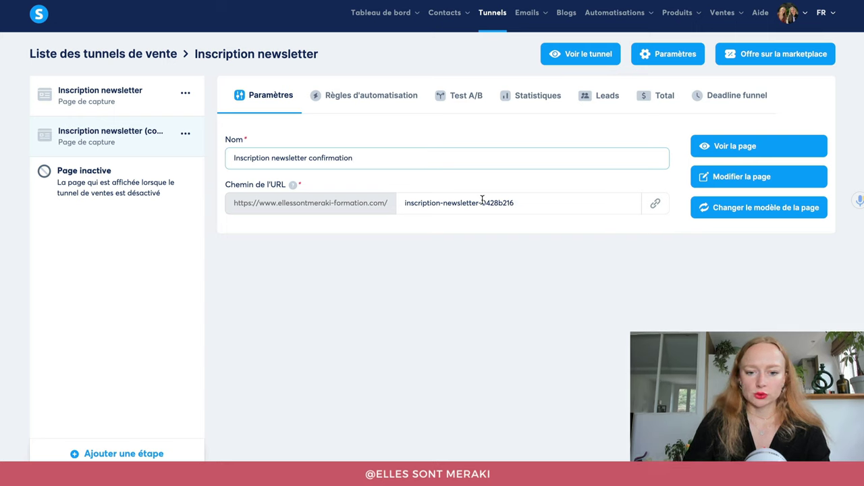
pyautogui.moveTo(482, 203); pyautogui.dragTo(536, 202)
pyautogui.write('confirmation')
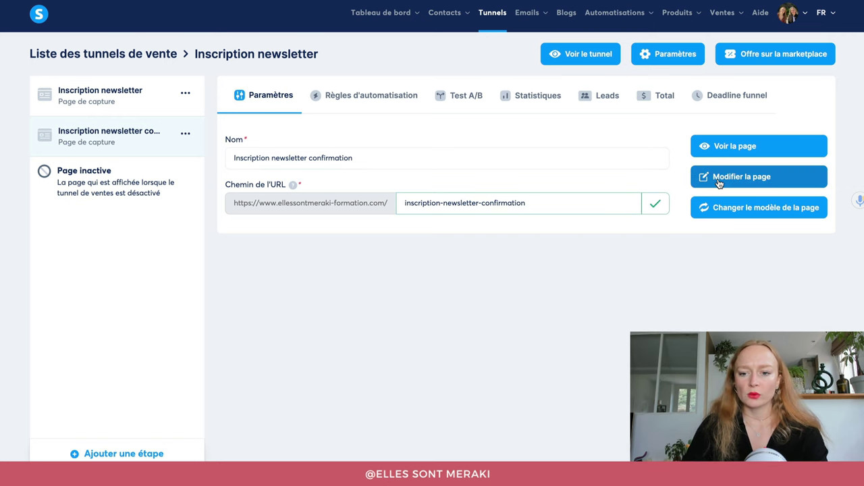
# Open the confirmation page for editing and replace its title with "Youhouu !"
pyautogui.click(720, 179)
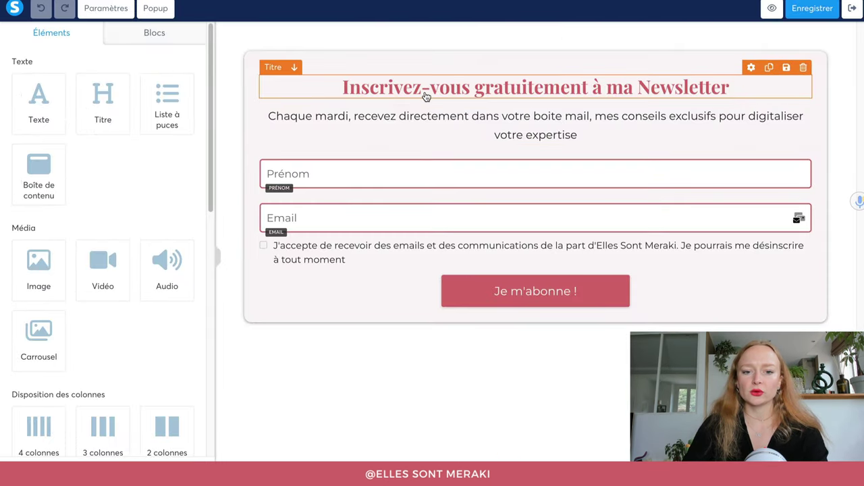
pyautogui.click(426, 92)
pyautogui.tripleClick(426, 92)
pyautogui.write('Youho')
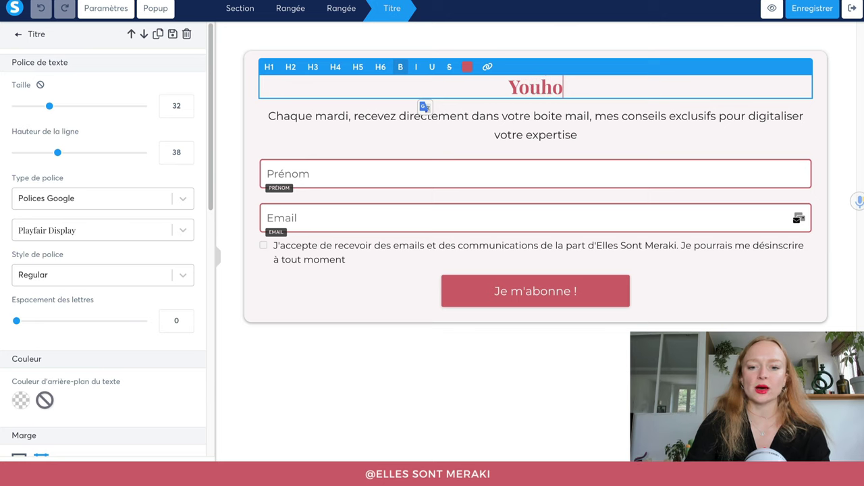
pyautogui.write('uu !')
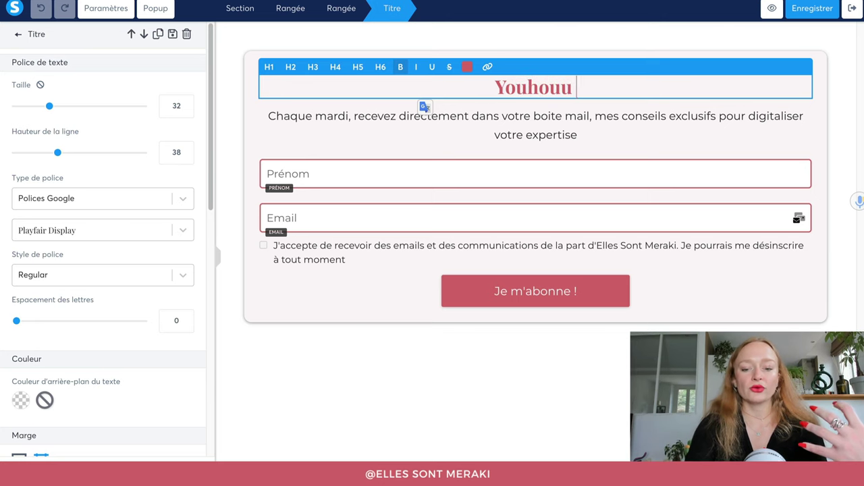
# Replace the description text with "Vous êtes bien inscrite et vous recevrez dès mardi prochaine ma newsletter !"
pyautogui.click(499, 137)
pyautogui.tripleClick(500, 135)
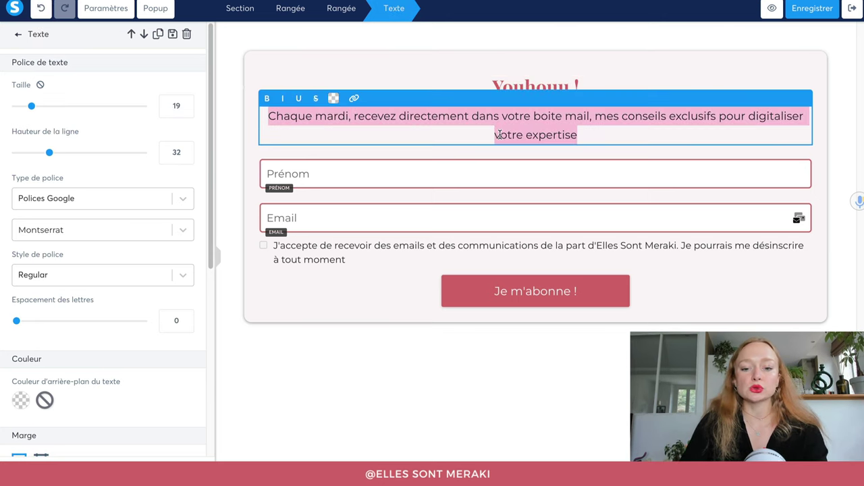
pyautogui.write('Vous êtes bie')
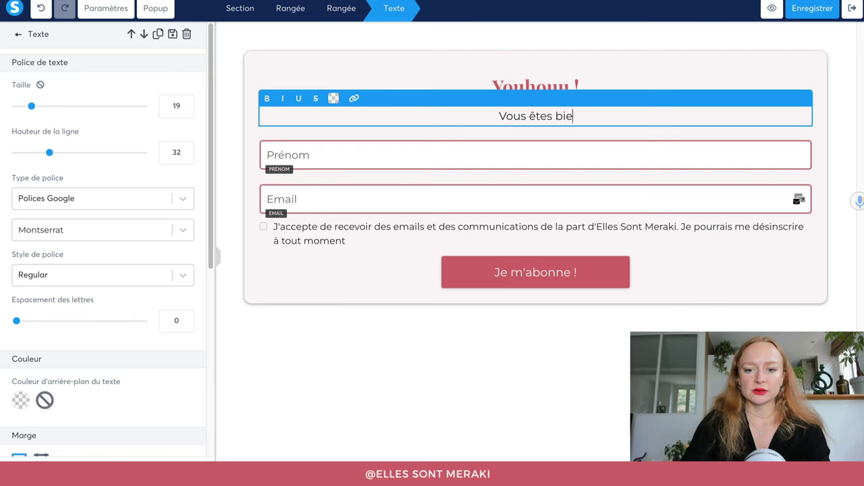
pyautogui.write('n inscrite')
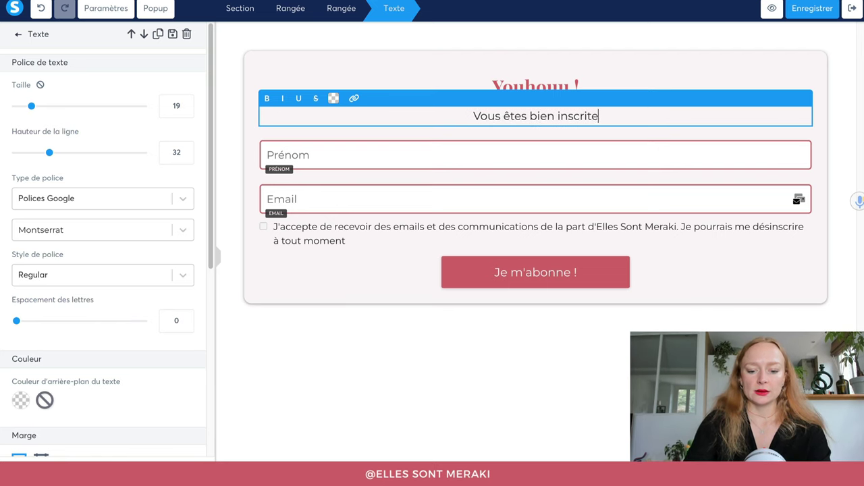
pyautogui.write(' et vous recevr')
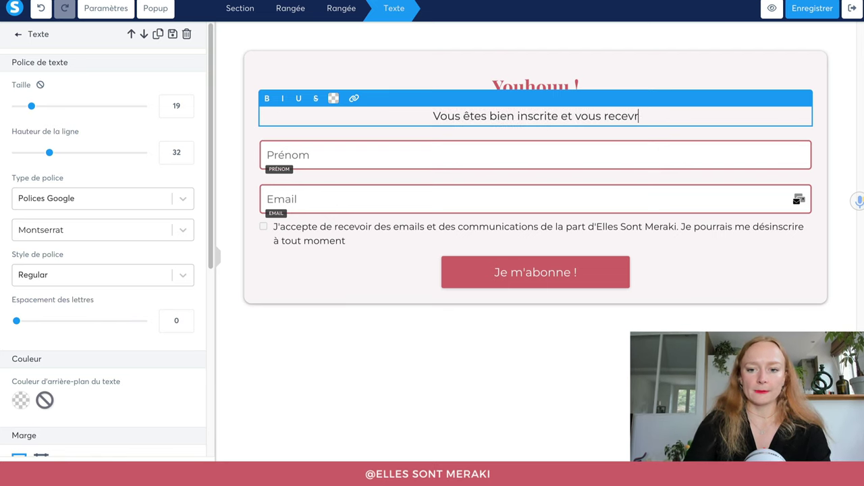
pyautogui.write('ez dès mardi ')
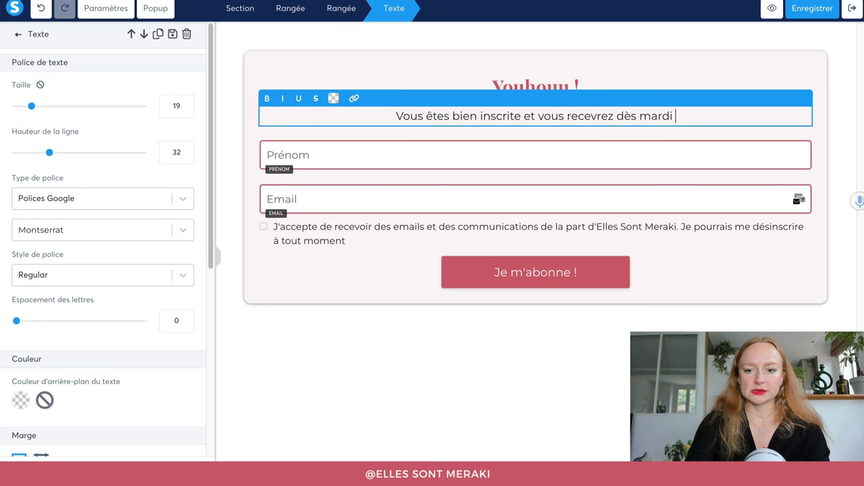
pyautogui.write('prochaine ma news')
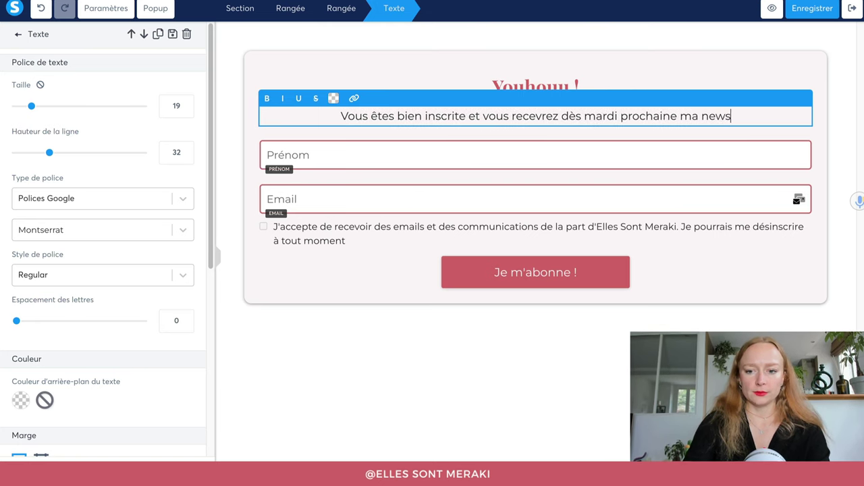
pyautogui.write('letter !')
pyautogui.click(558, 176)
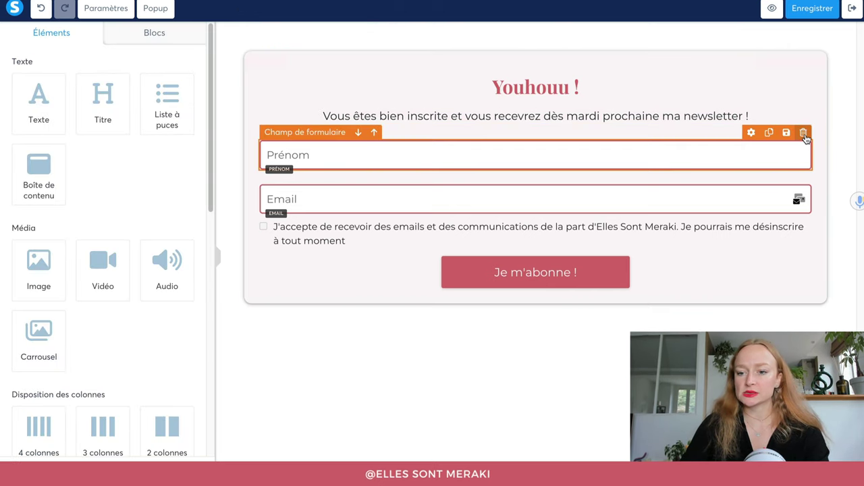
# Delete the Prénom and Email form fields from the confirmation page
pyautogui.click(805, 136)
pyautogui.press('Return')
pyautogui.click(804, 133)
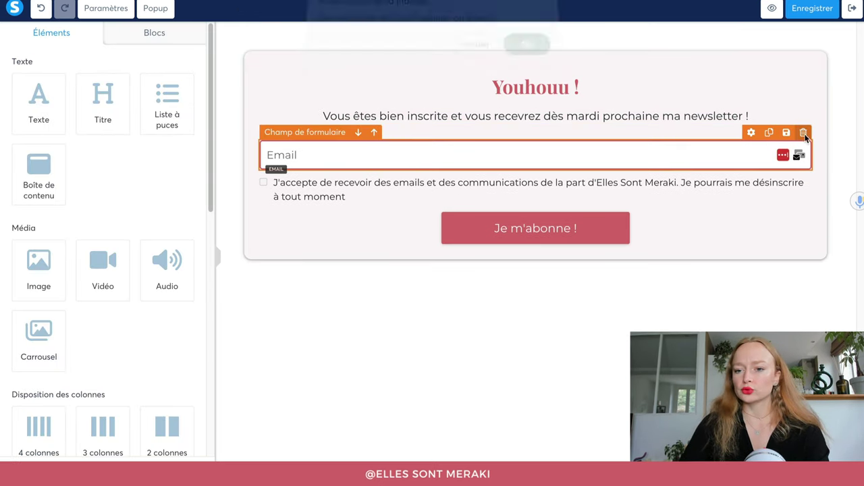
pyautogui.press('Return')
# Delete the consent checkbox and the "Je m'abonne !" button from the confirmation page
pyautogui.click(796, 139)
pyautogui.click(803, 119)
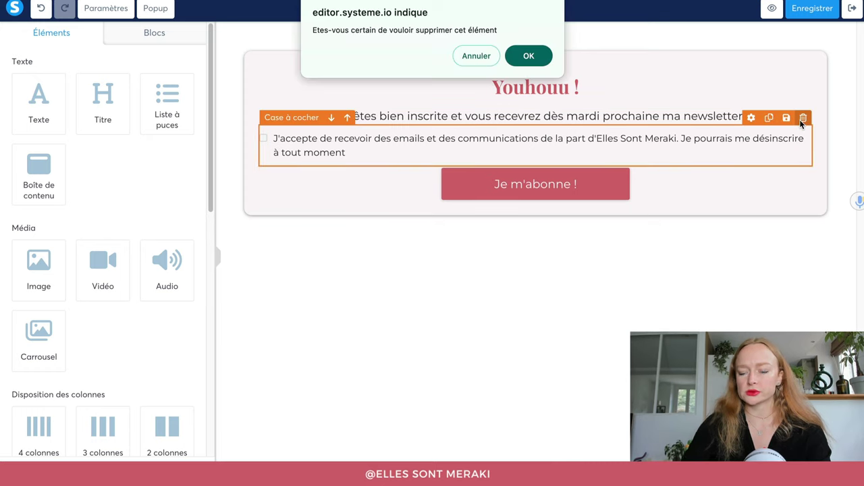
pyautogui.press('Return')
pyautogui.click(784, 149)
pyautogui.click(802, 119)
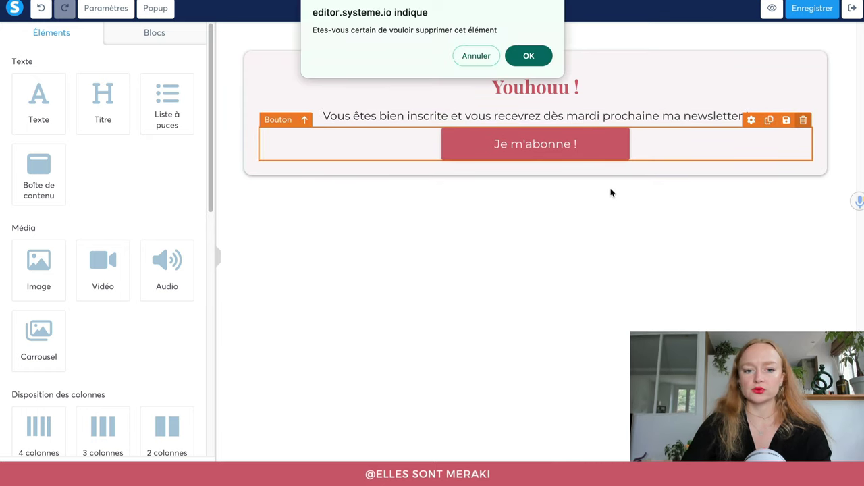
pyautogui.press('Return')
# Save the confirmation page and return to the tunnel's step overview
pyautogui.click(806, 17)
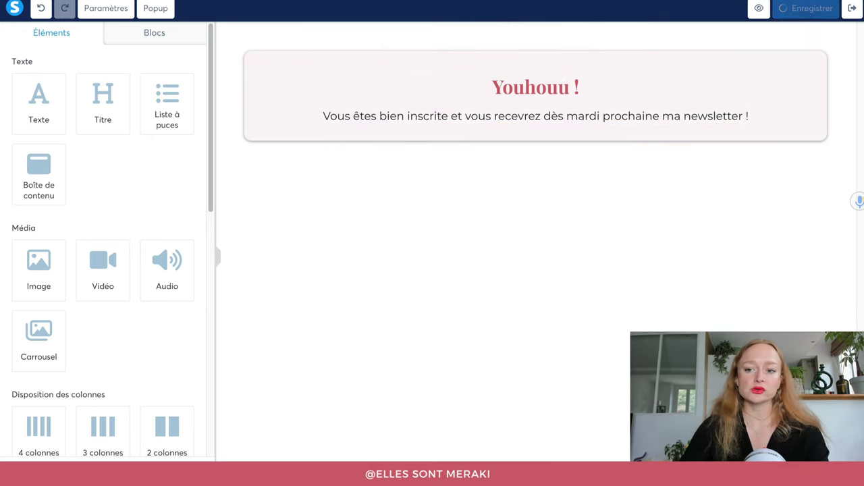
pyautogui.click(805, 17)
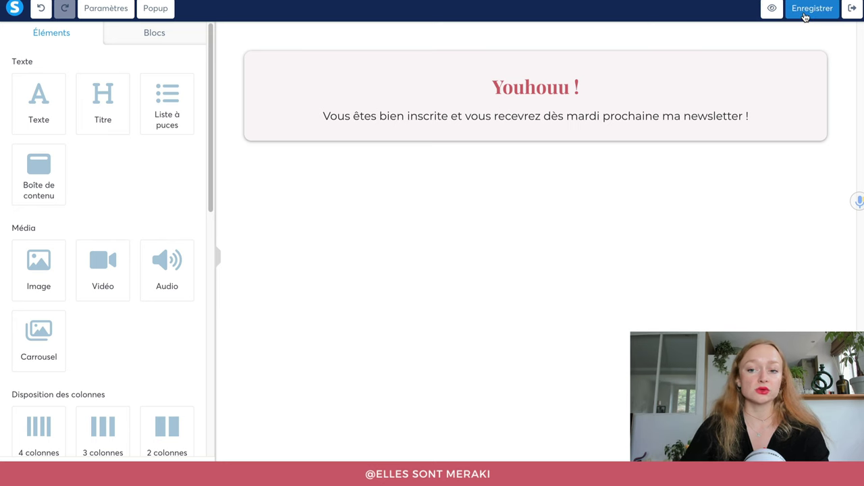
pyautogui.click(852, 12)
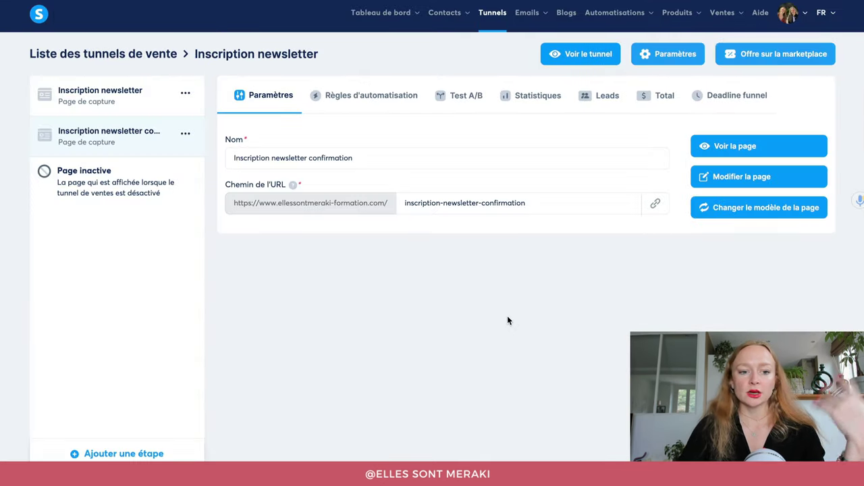
# Create an automation rule on the Inscription newsletter step with the "Inscription sur la page (optin)" trigger
pyautogui.click(97, 96)
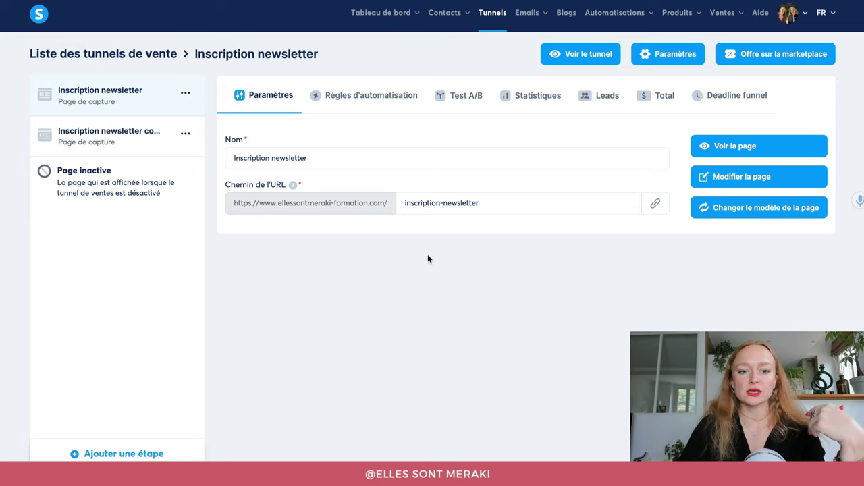
pyautogui.click(347, 98)
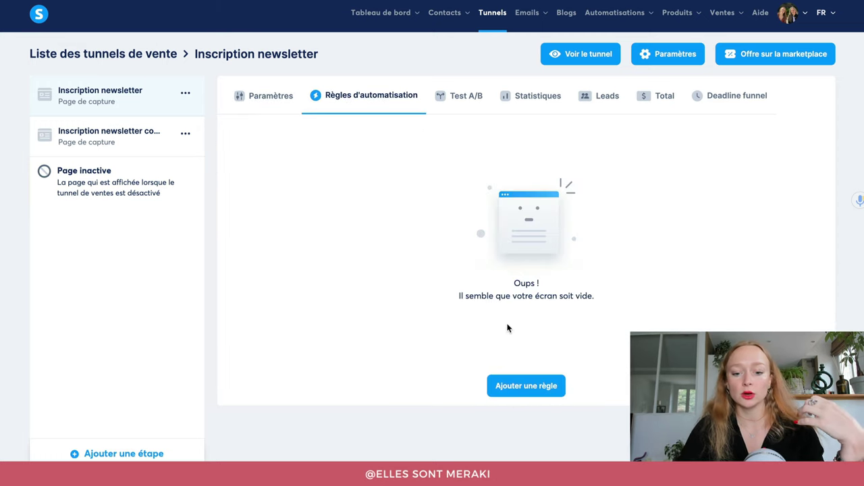
pyautogui.click(518, 387)
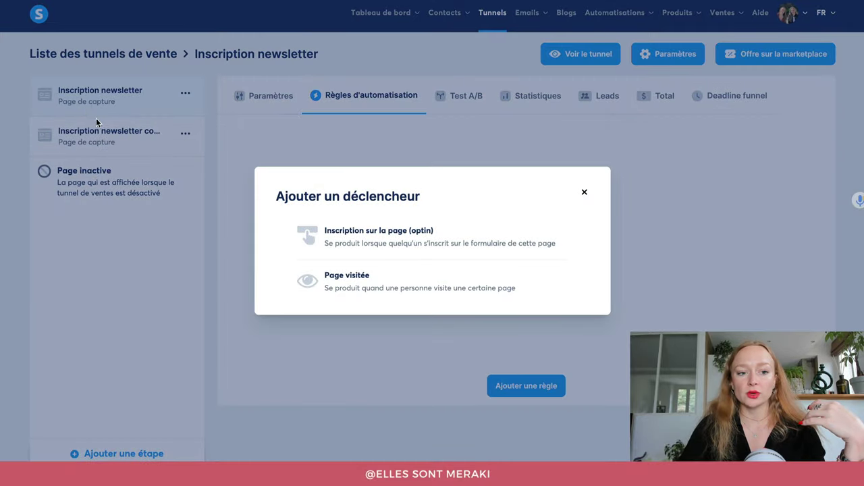
pyautogui.click(405, 247)
# Add an "Ajouter un tag" action with the existing Newsletter tag to the opt-in rule and save the rule
pyautogui.click(667, 170)
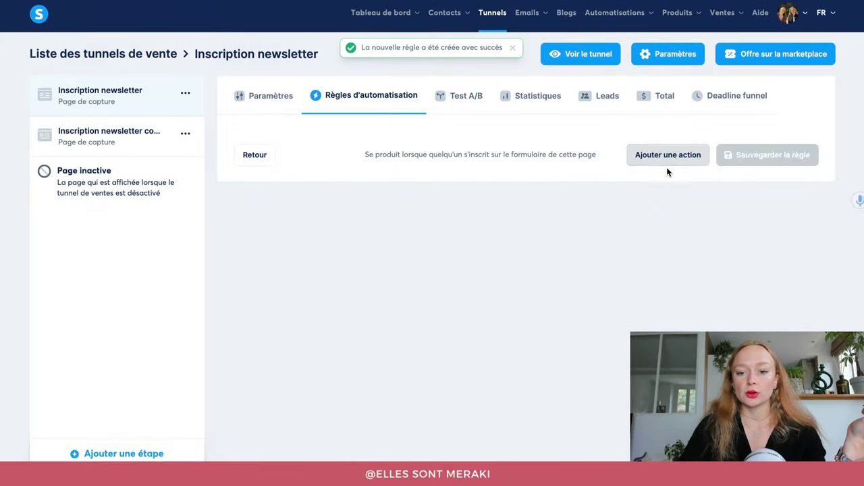
pyautogui.click(666, 163)
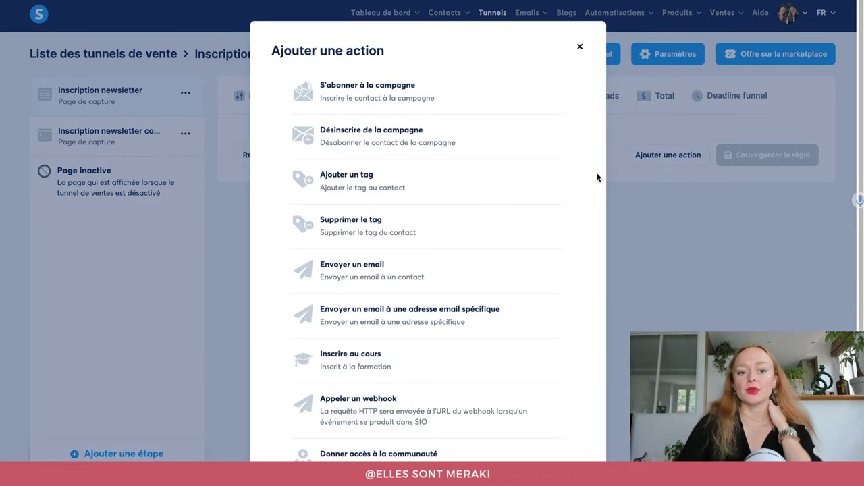
pyautogui.click(409, 180)
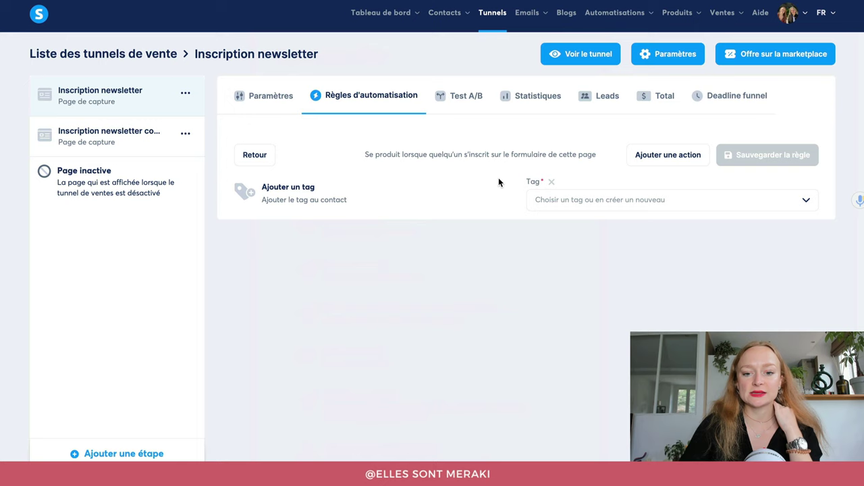
pyautogui.click(554, 197)
pyautogui.write('news')
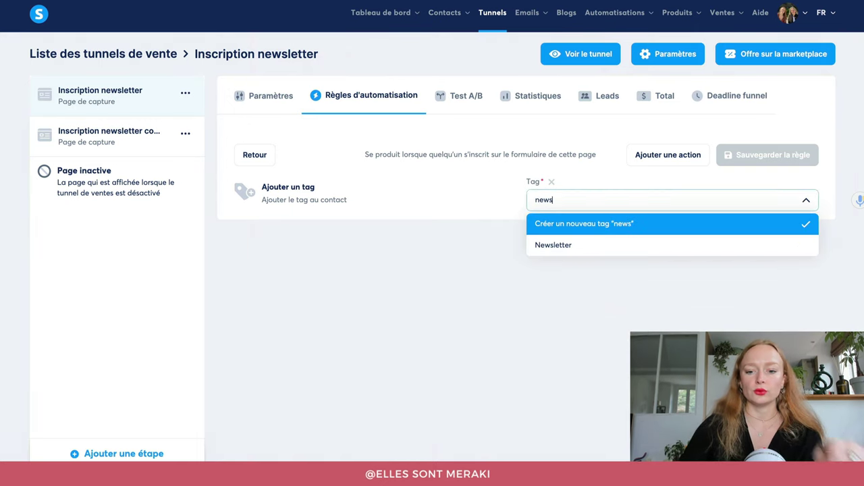
pyautogui.click(540, 243)
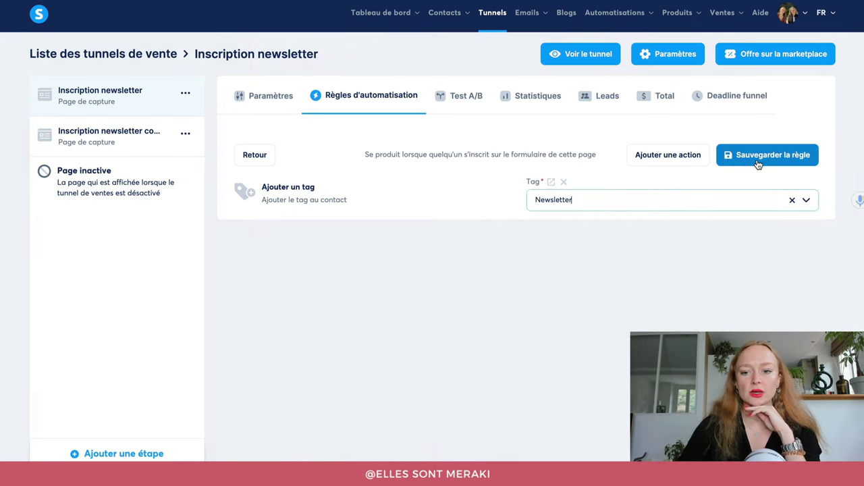
pyautogui.click(758, 162)
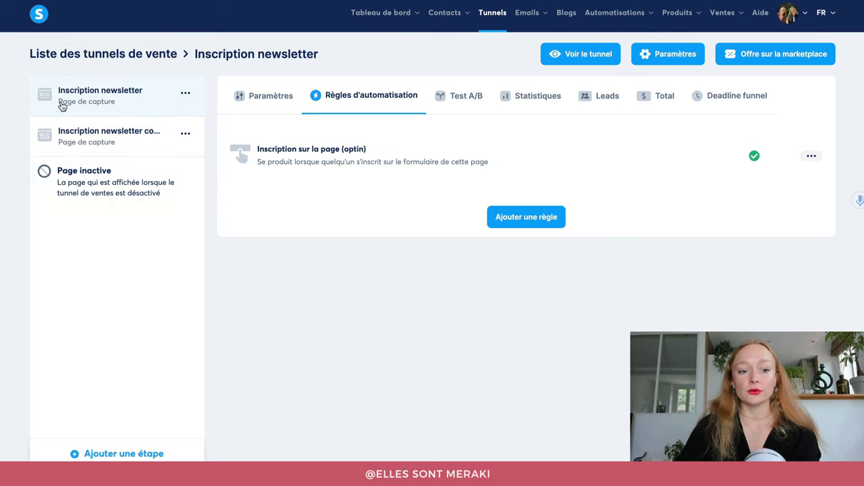
# Copy the Inscription newsletter page's URL and open it in a new browser tab to check the live form
pyautogui.click(264, 97)
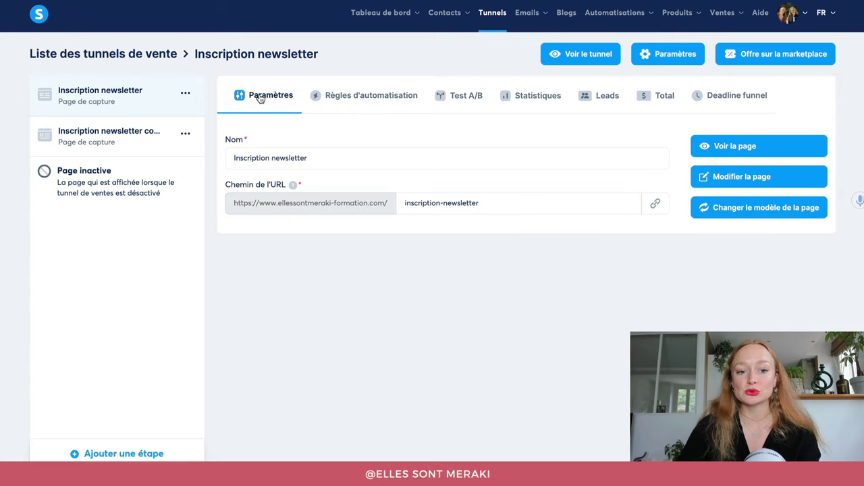
pyautogui.click(655, 203)
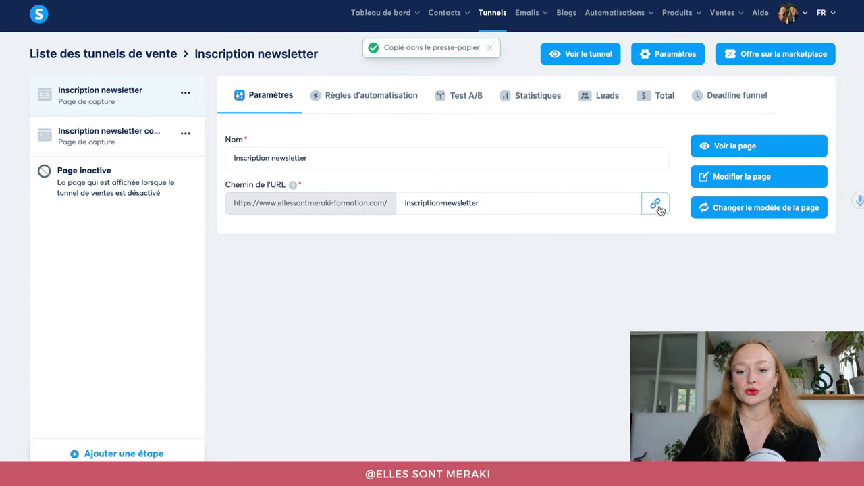
pyautogui.hotkey('ctrl', 't')
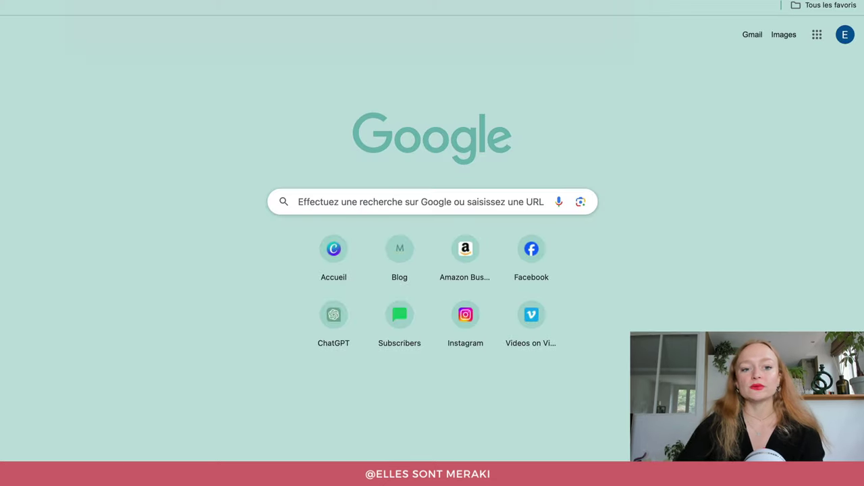
pyautogui.hotkey('ctrl', 'v')
pyautogui.press('Return')
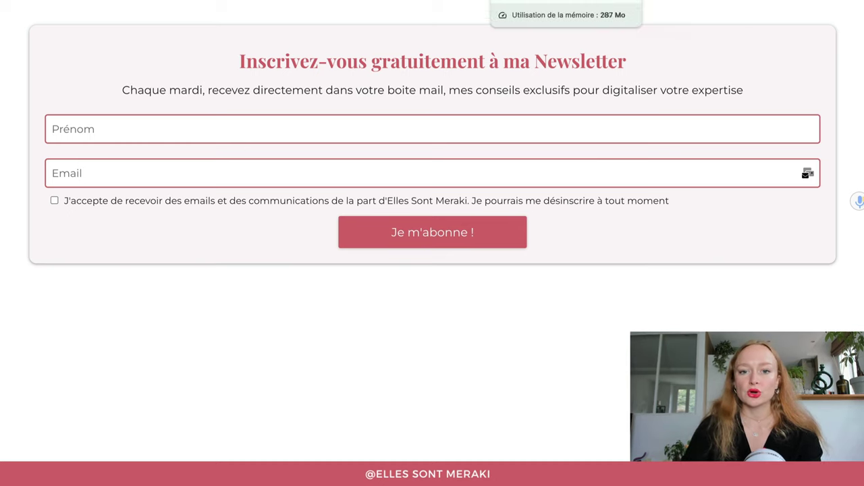
# In the page editor, set the content width of the sign-up page's section to Petit and save the page
pyautogui.click(567, 1)
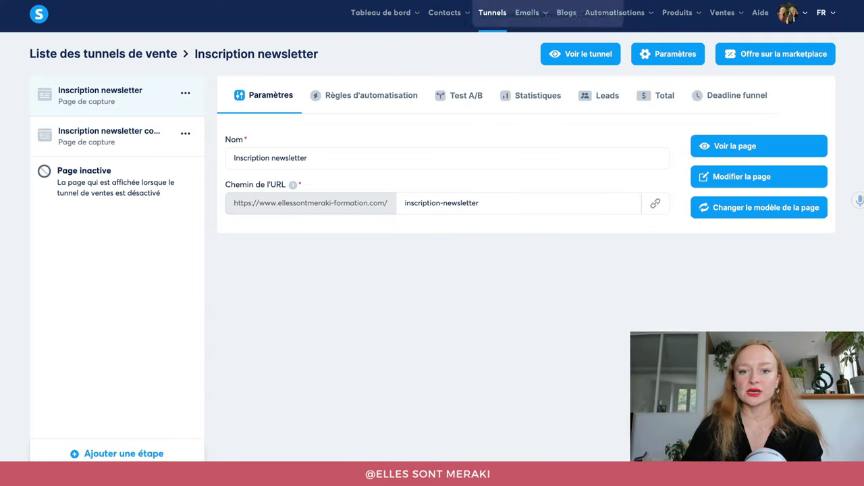
pyautogui.click(715, 179)
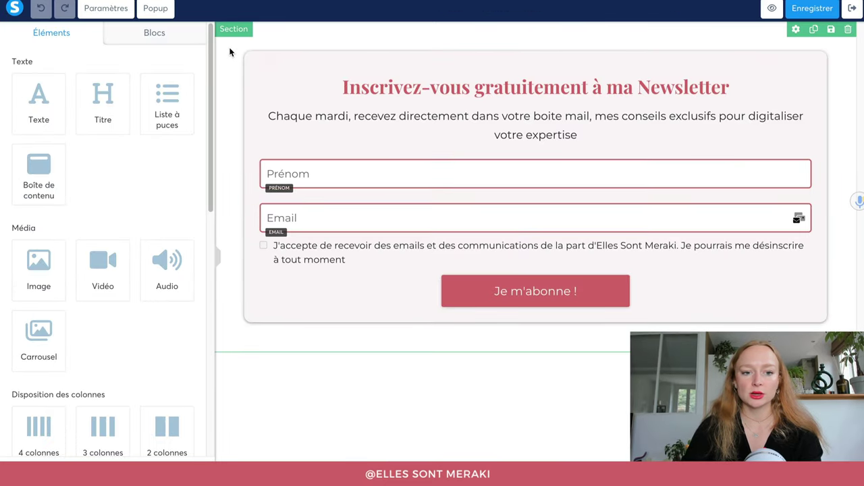
pyautogui.click(230, 52)
pyautogui.scroll(-5, 143, 253)
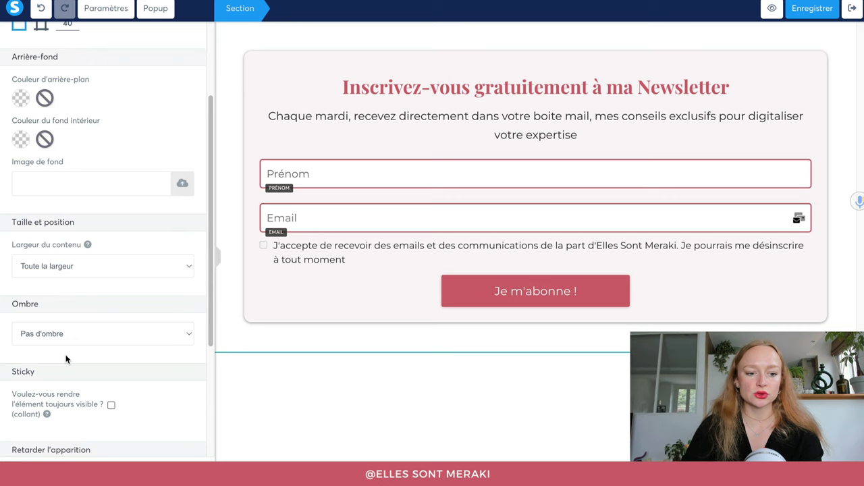
pyautogui.click(30, 265)
pyautogui.click(42, 290)
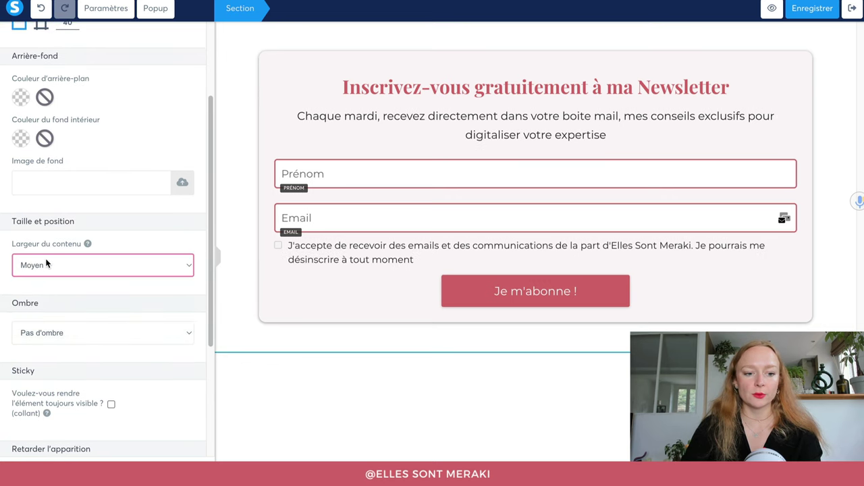
pyautogui.click(48, 265)
pyautogui.click(49, 277)
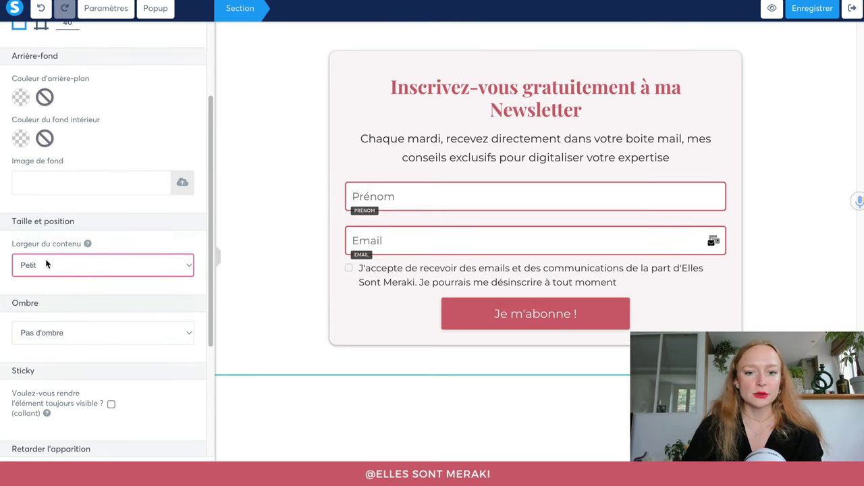
pyautogui.click(46, 262)
pyautogui.click(37, 265)
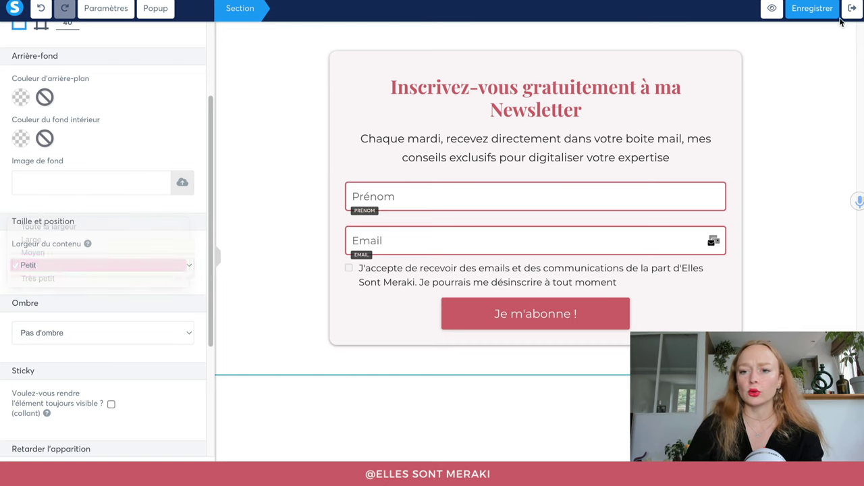
pyautogui.click(802, 18)
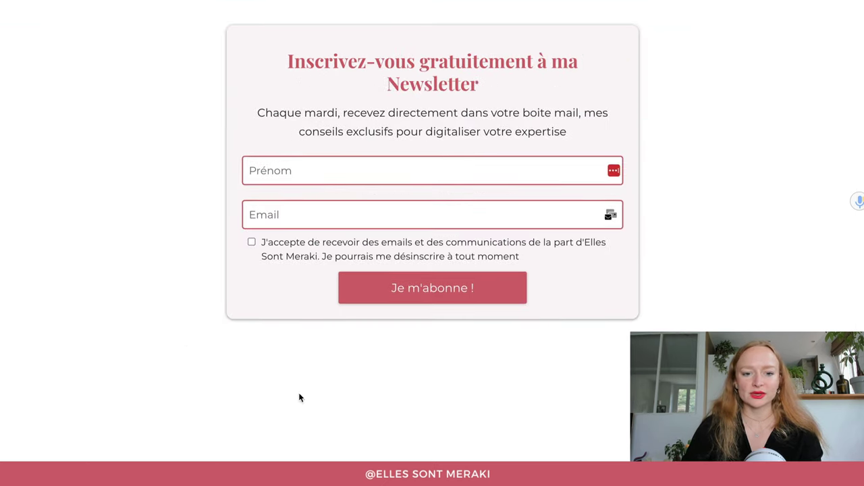
# Test the live sign-up form: fill in the first name and e-mail, accept the communications consent, and submit it
pyautogui.click(274, 174)
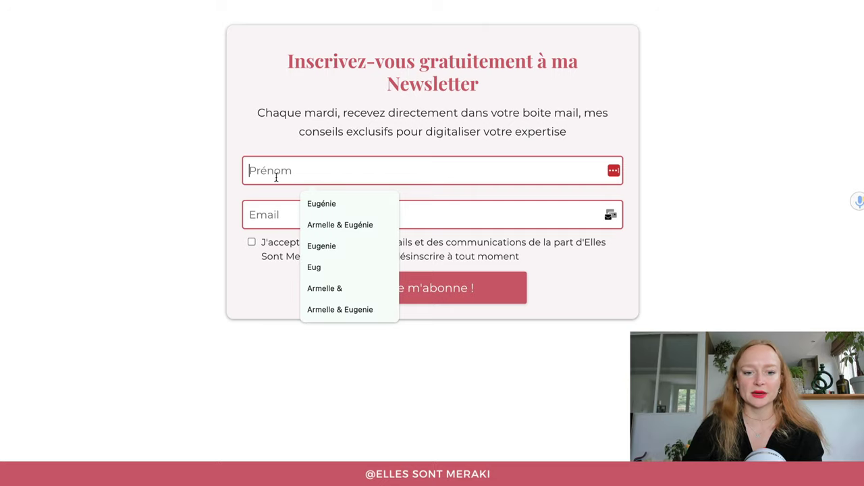
pyautogui.click(320, 203)
pyautogui.click(315, 216)
pyautogui.click(308, 248)
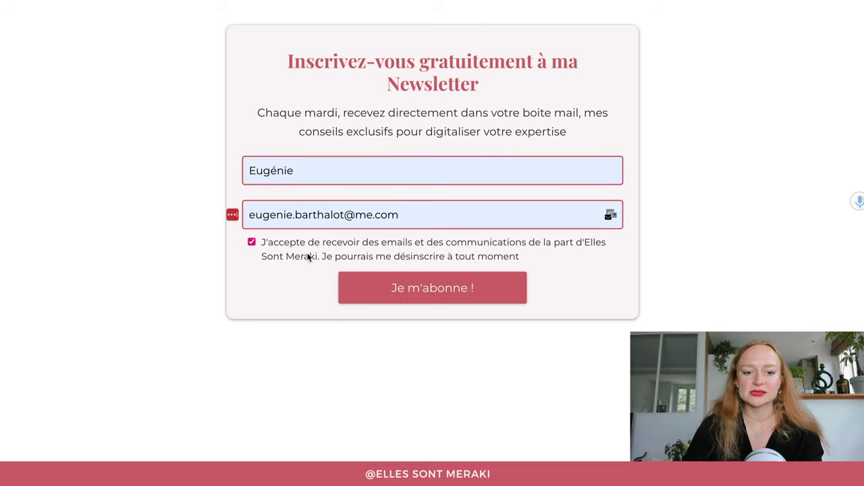
pyautogui.click(358, 295)
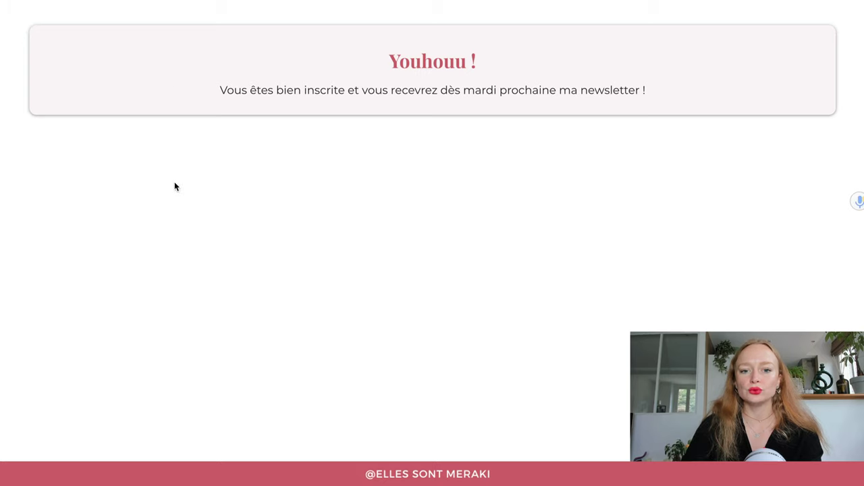